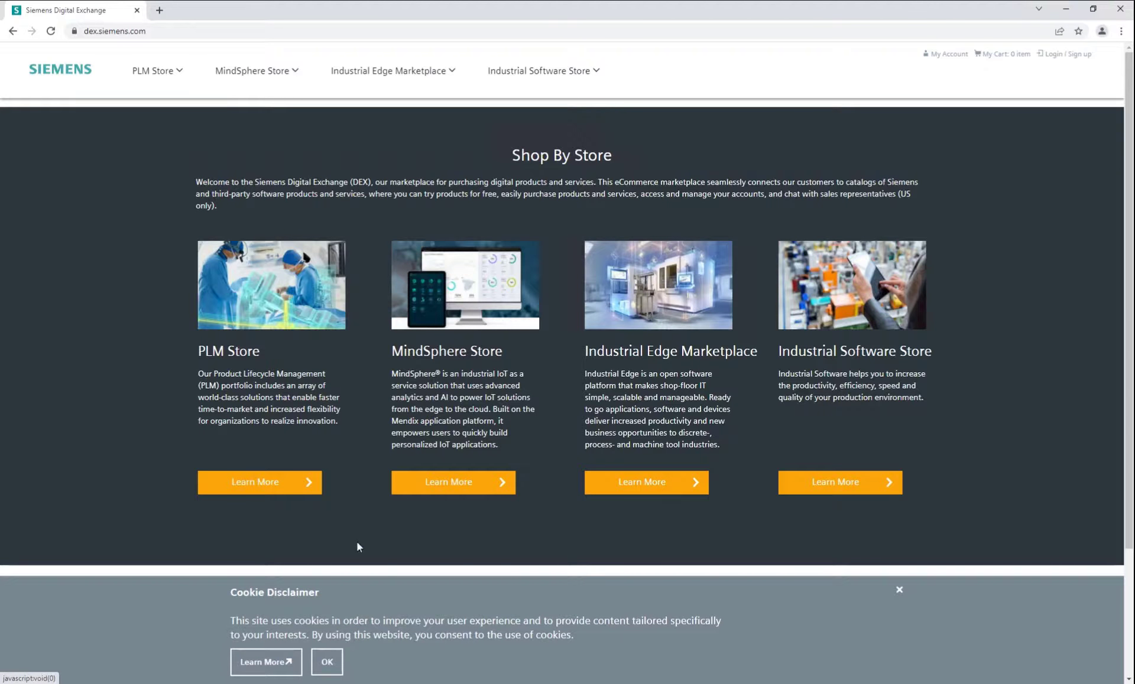
Open the Industrial Edge Marketplace's Manufacturing & Process Industries offerings, dismissing the cookie banner.
left_click(657, 488)
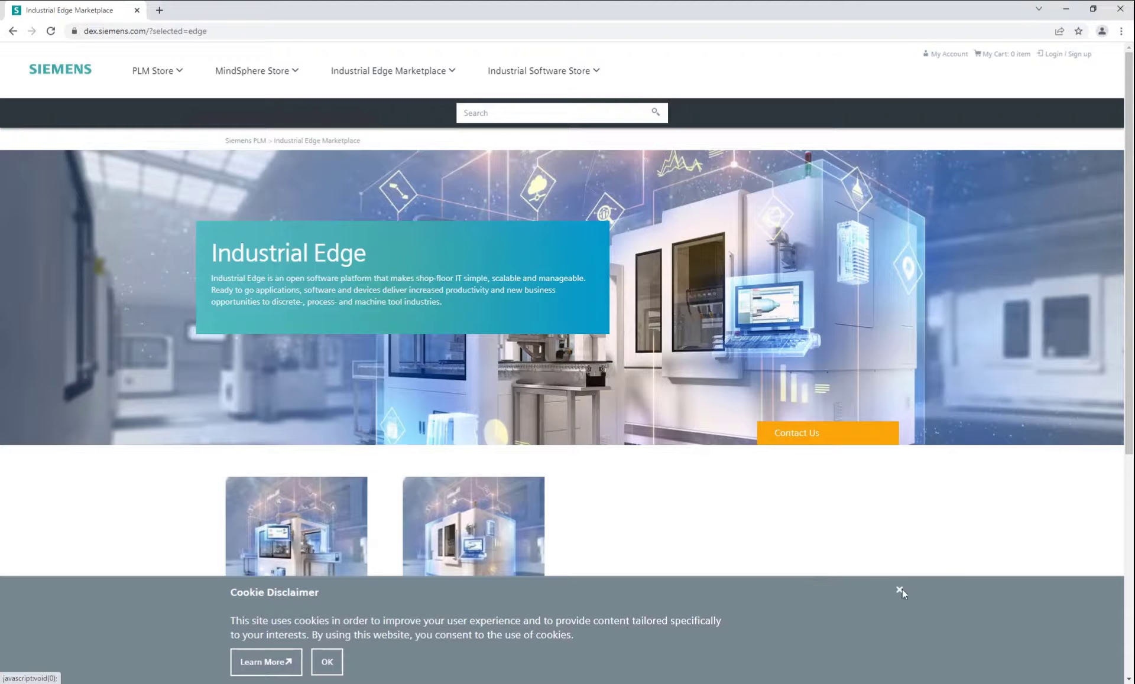
left_click(899, 590)
scroll(595, 401, "down", 1)
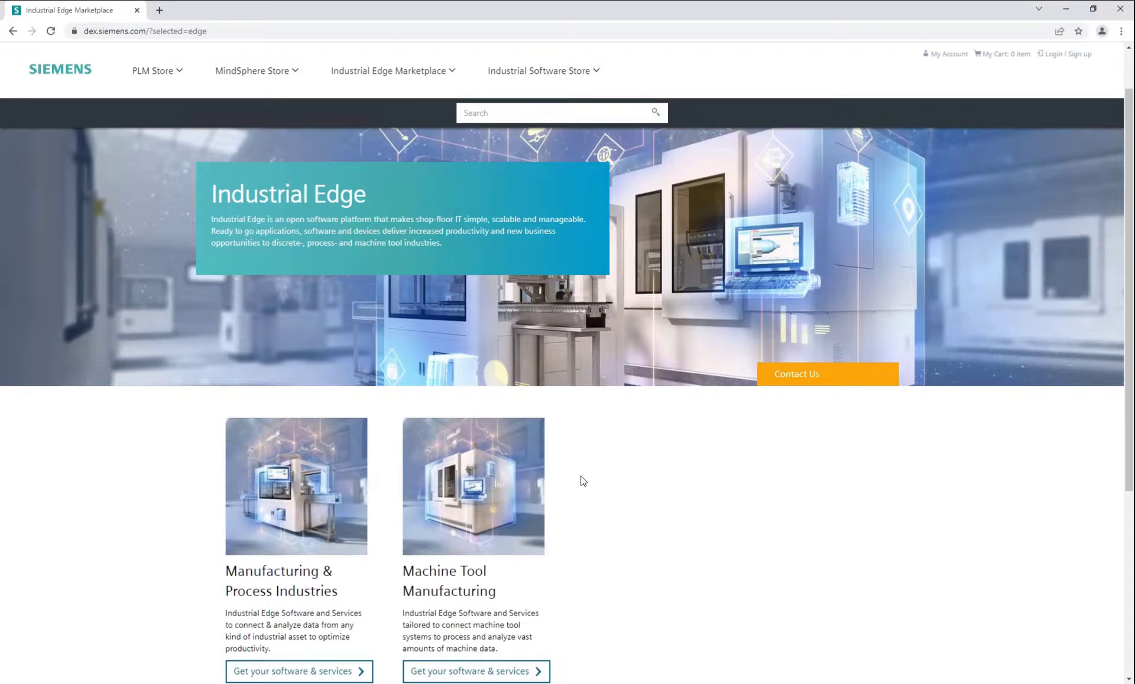
left_click(306, 479)
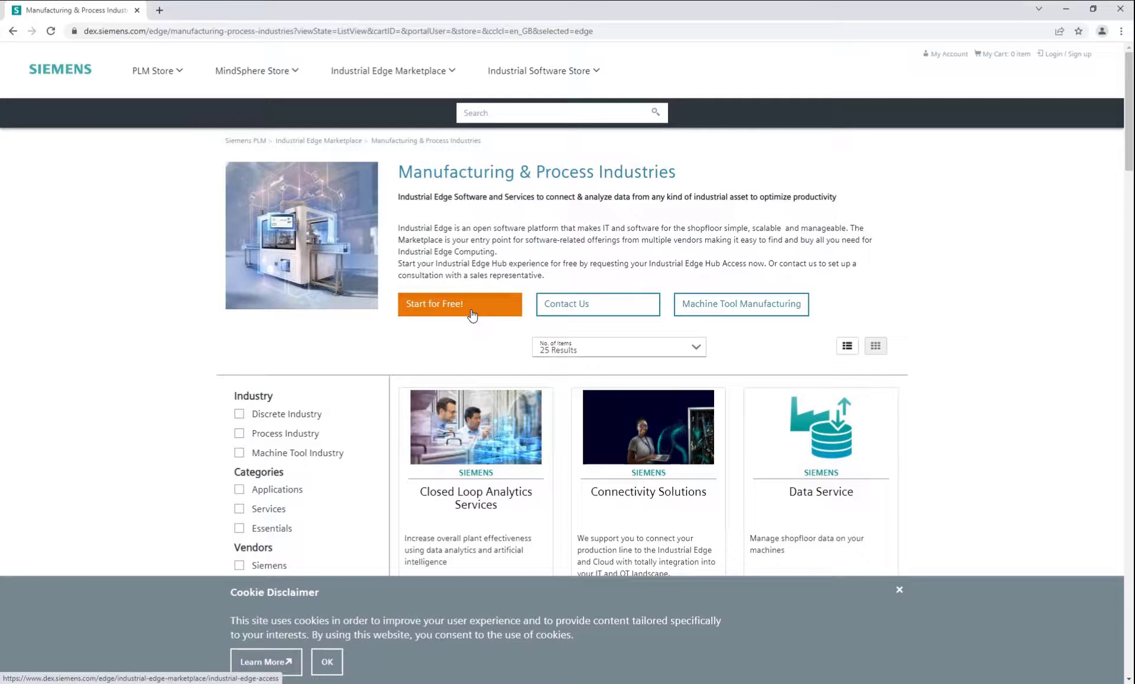
Start the free Industrial Edge Hub Access offer and review its £0 per year, Payment On Account terms.
left_click(470, 310)
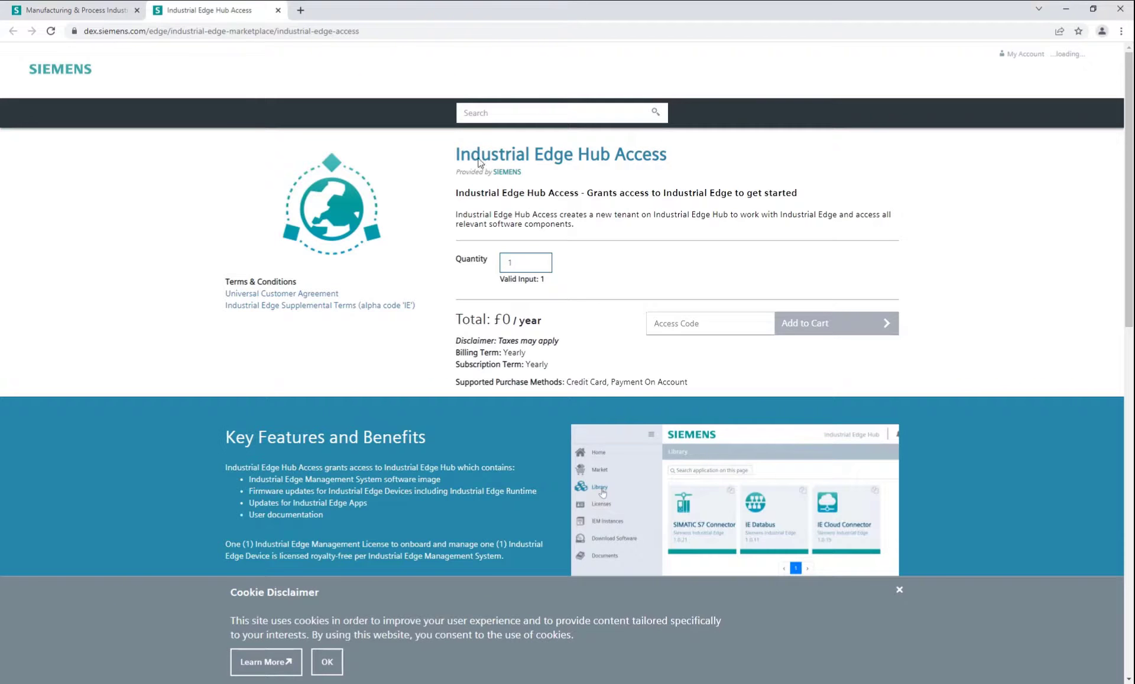
left_click_drag(471, 181, 525, 181)
left_click_drag(685, 181, 685, 182)
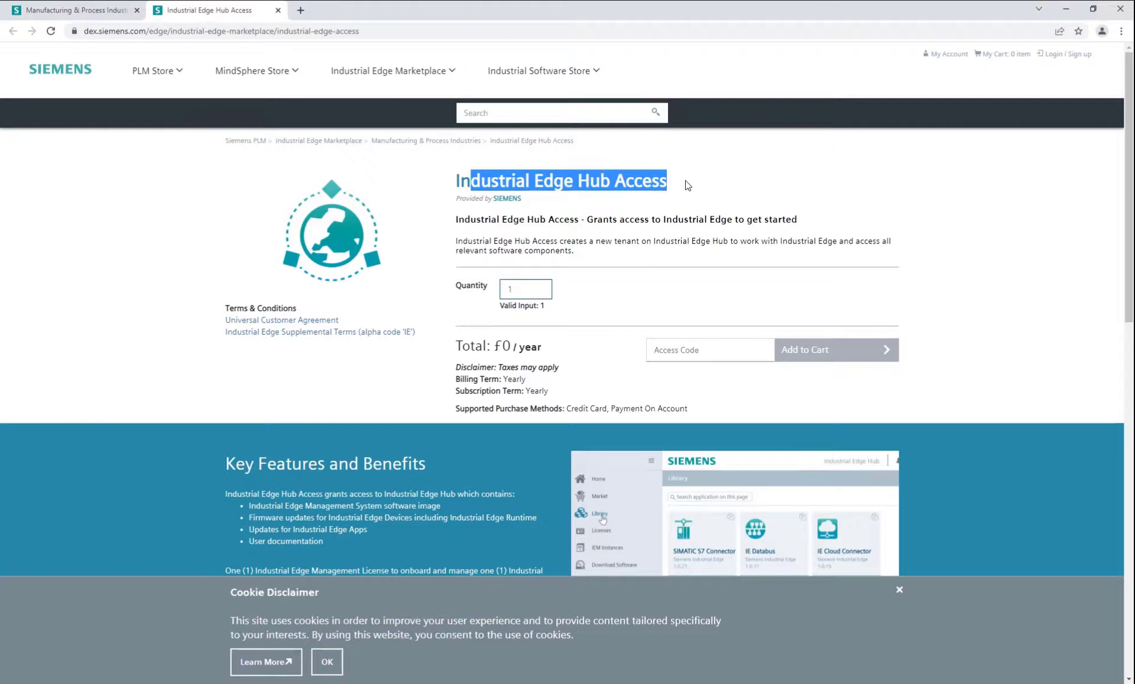
left_click(685, 182)
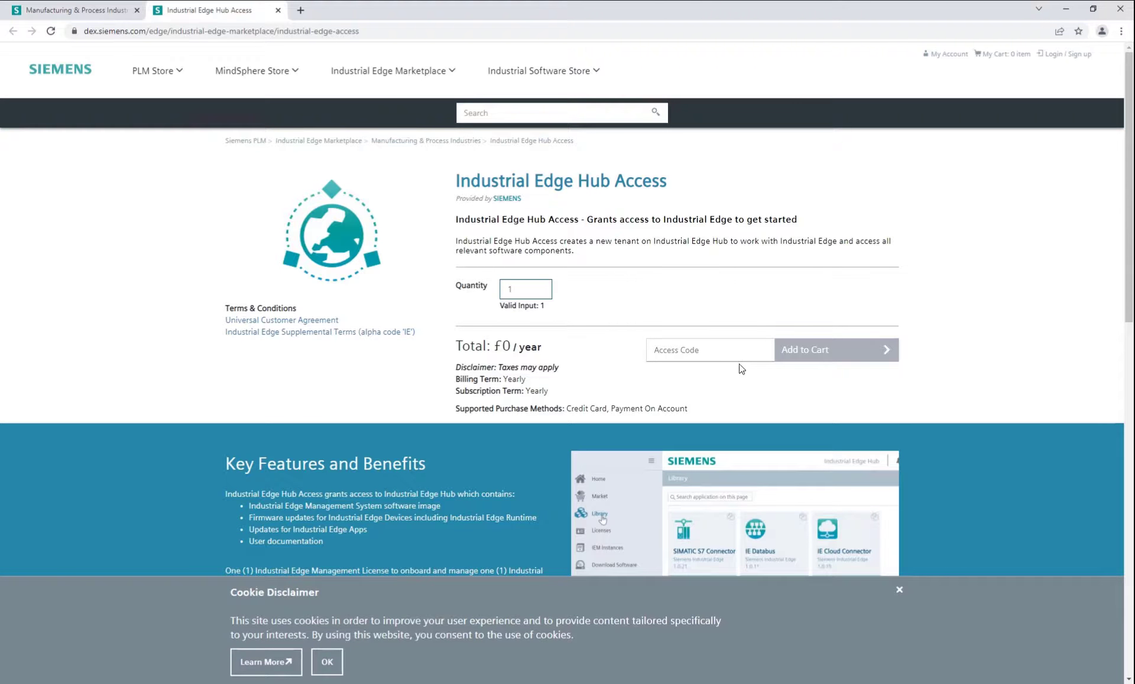
left_click(721, 348)
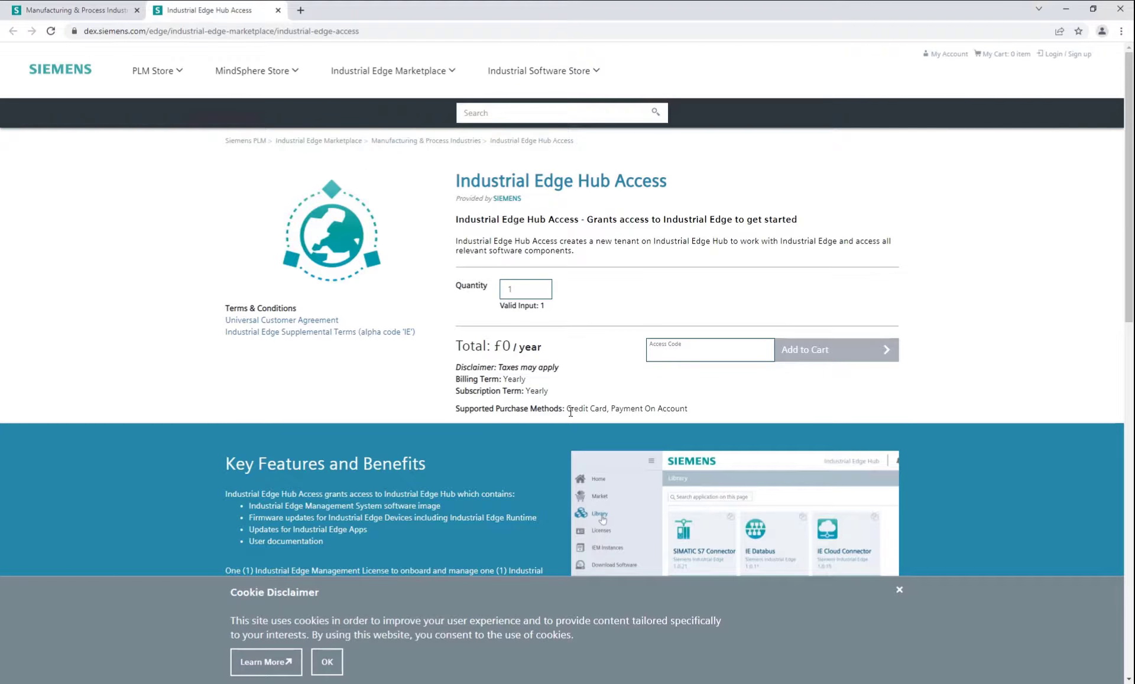
left_click_drag(712, 410, 615, 408)
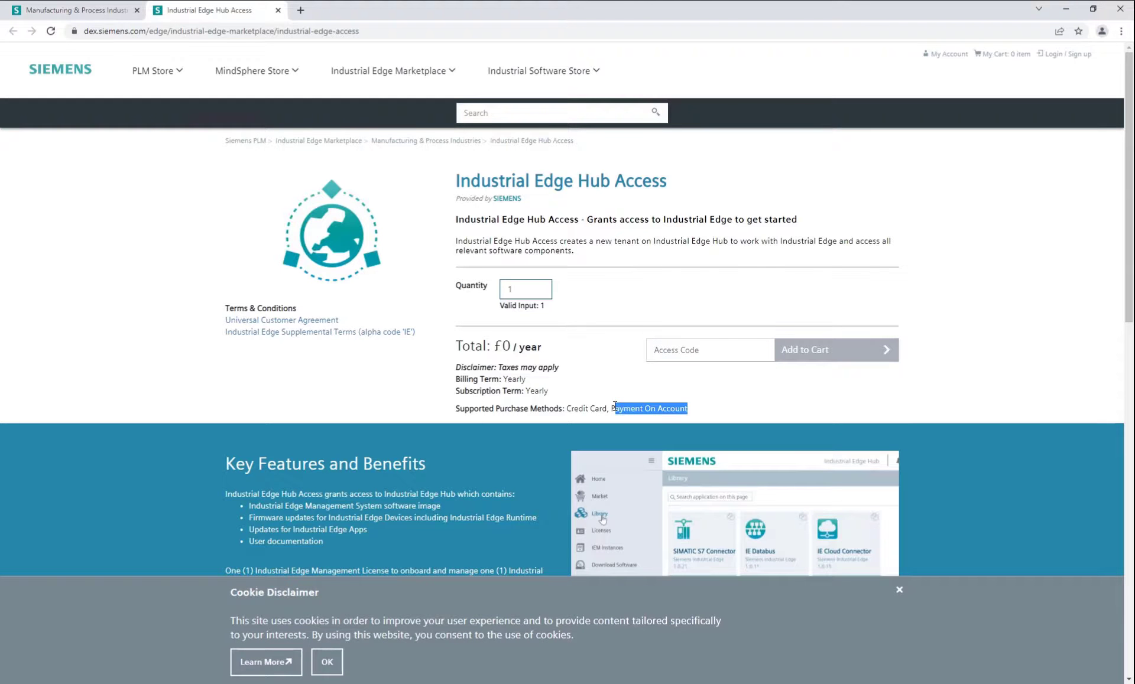
left_click_drag(486, 348, 531, 347)
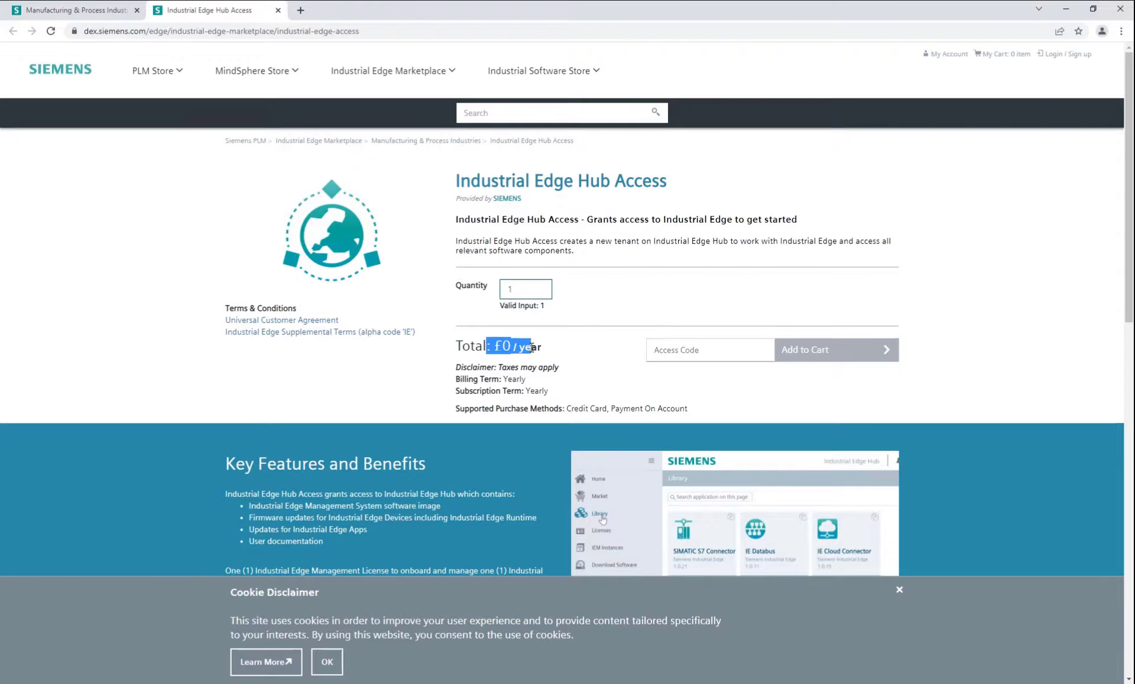
left_click(545, 390)
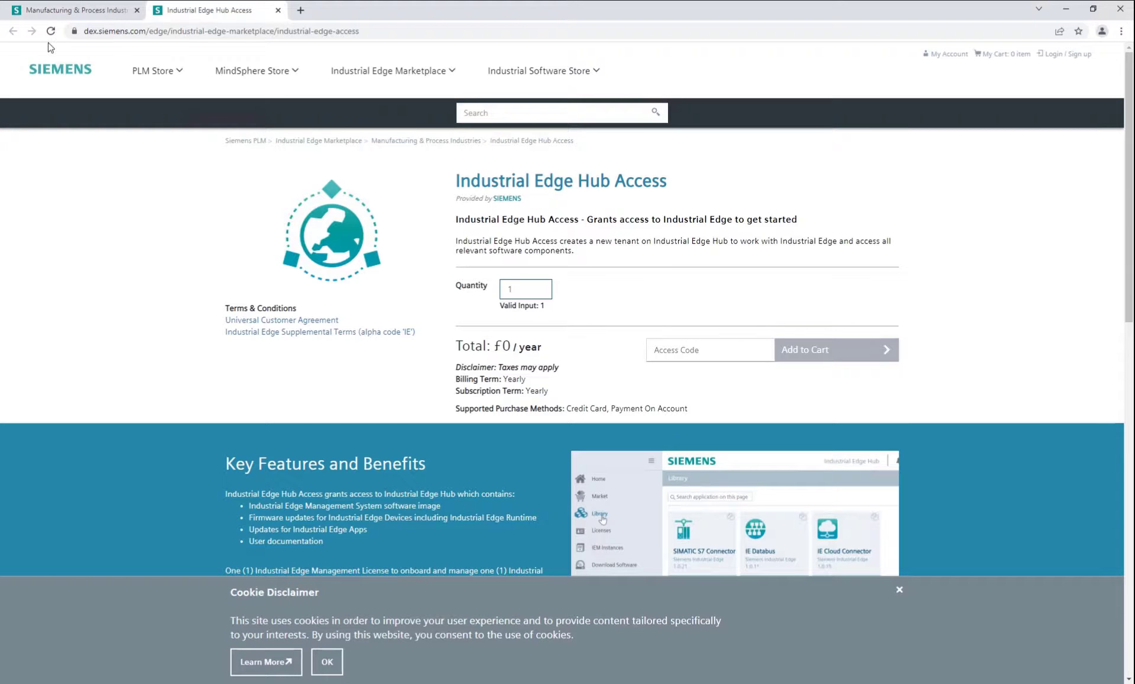
Return to the Manufacturing & Process Industries listing and scroll through it.
left_click(89, 11)
scroll(1009, 351, "down", 1)
scroll(1009, 350, "down", 2)
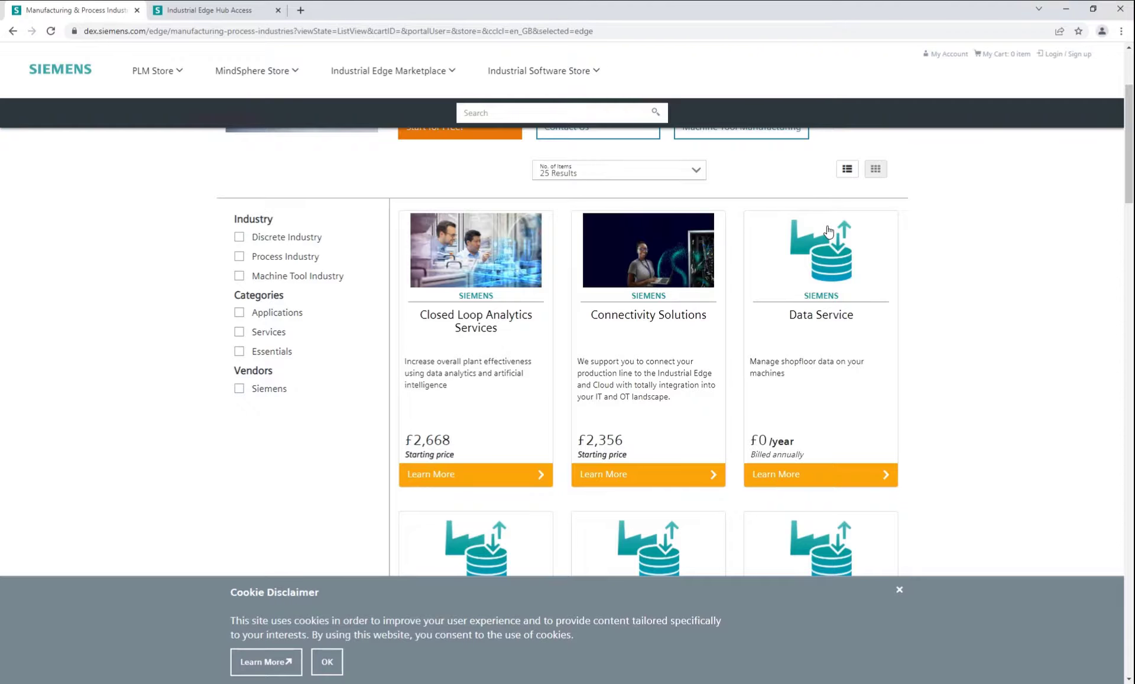
Open the £0/year Data Service product details, then add a blank browser tab.
left_click(831, 474)
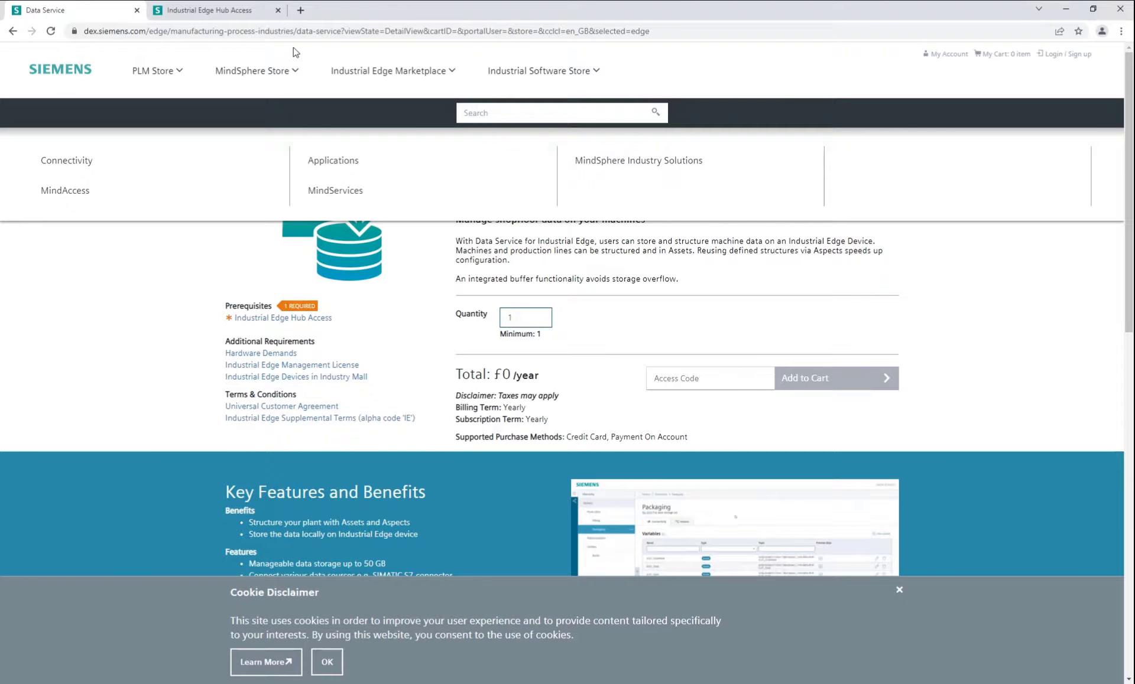
left_click(301, 11)
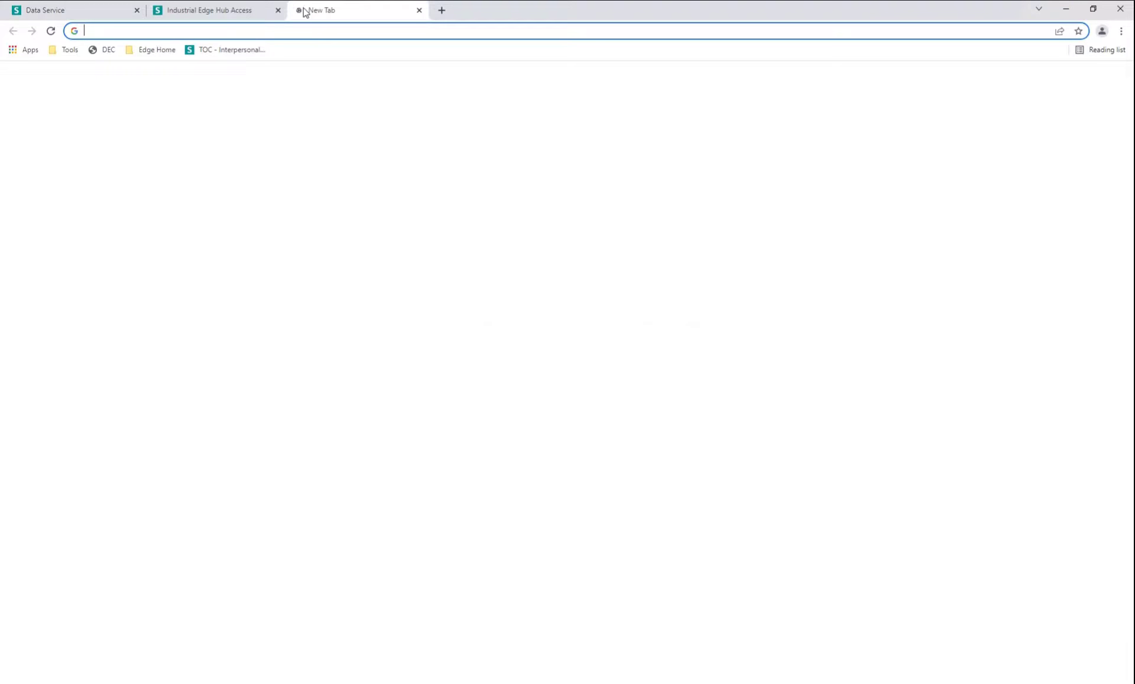
Go to iehub, confirm the delivery country and accept the export control clause.
type("iehub.eu1.edge.siemens.cloud")
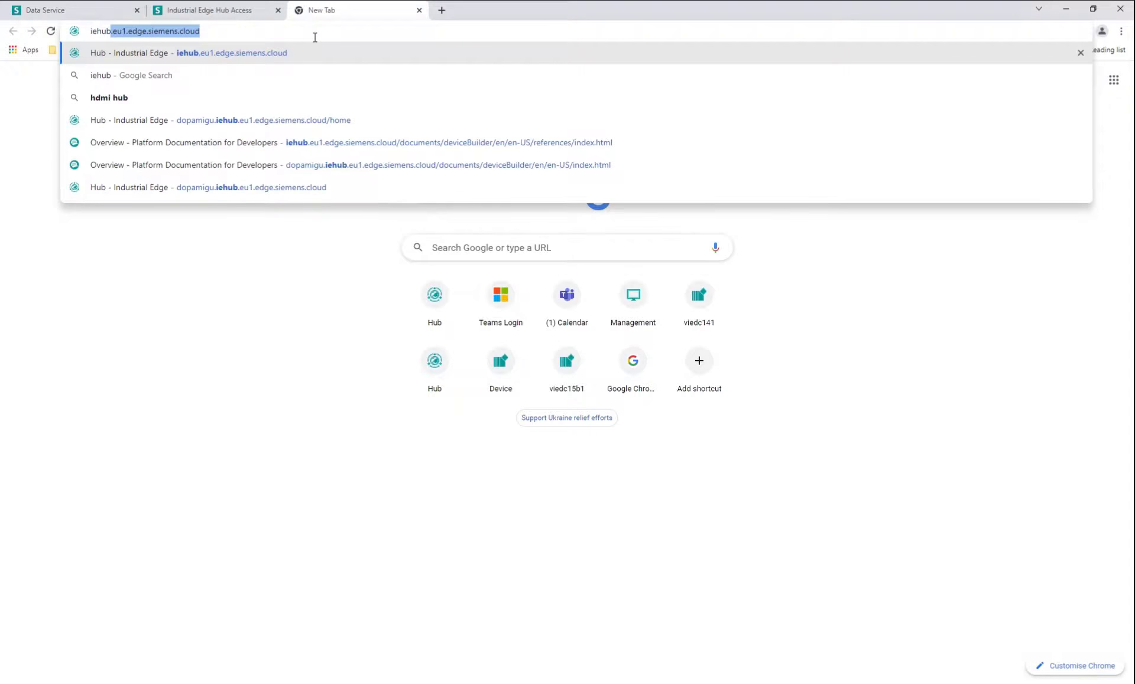
key("Return")
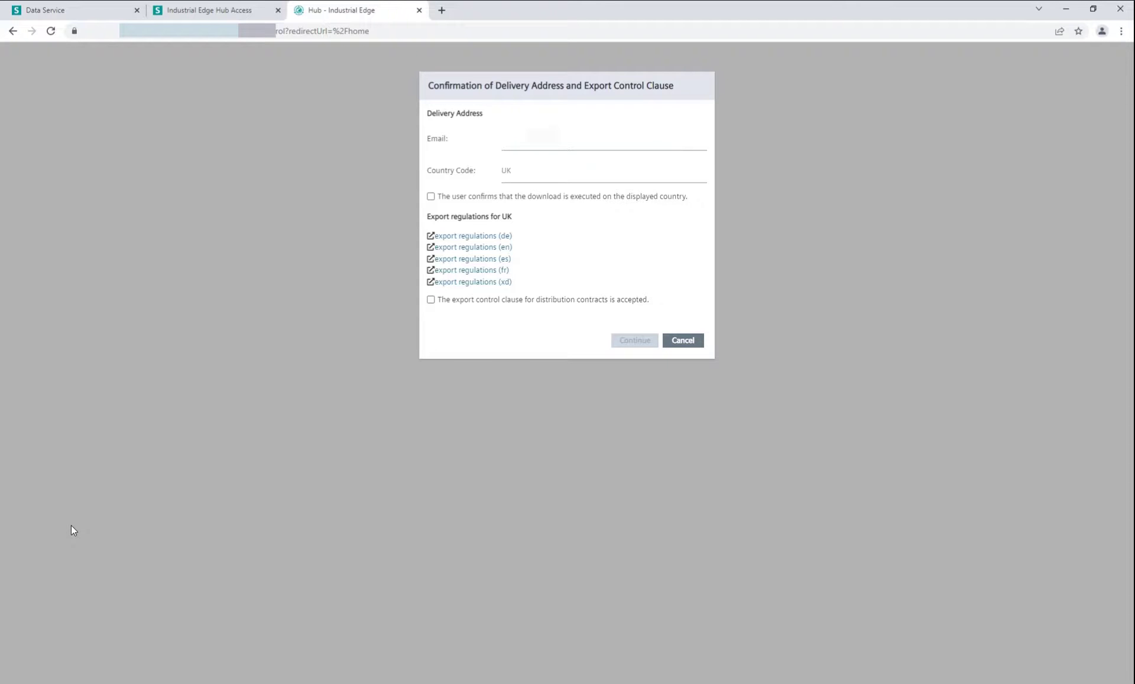
left_click(431, 196)
left_click(431, 301)
left_click(647, 340)
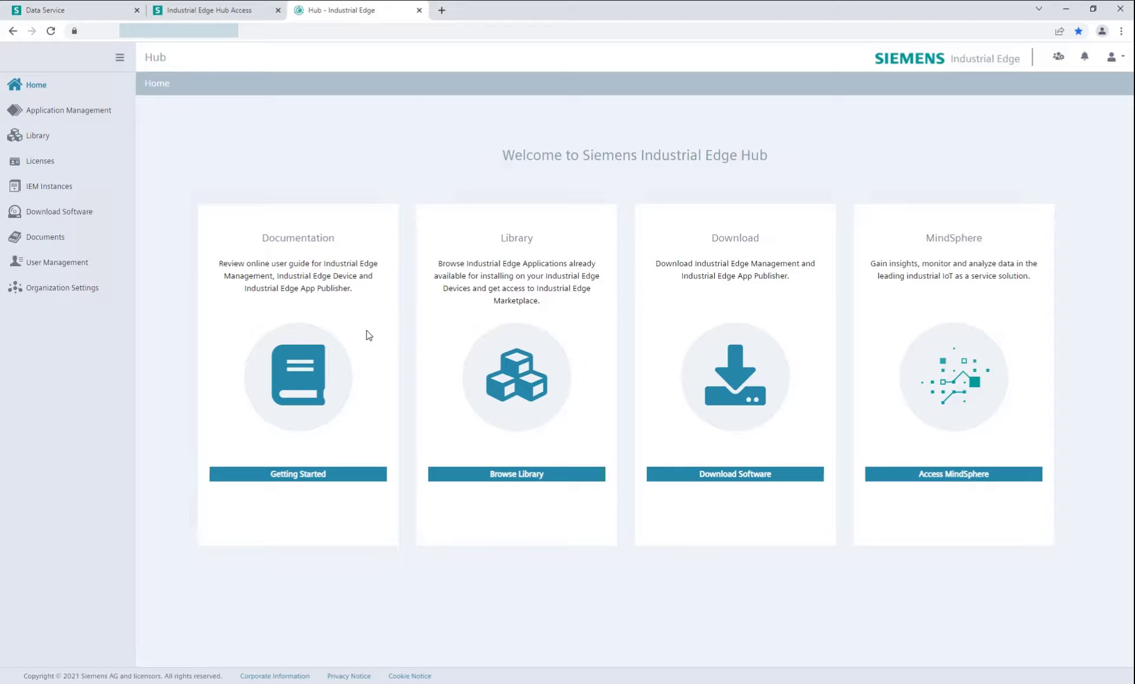
Download the Industrial Edge Management Initial Setup VM ISO 1.4.0-42 from Download Software.
left_click(120, 251)
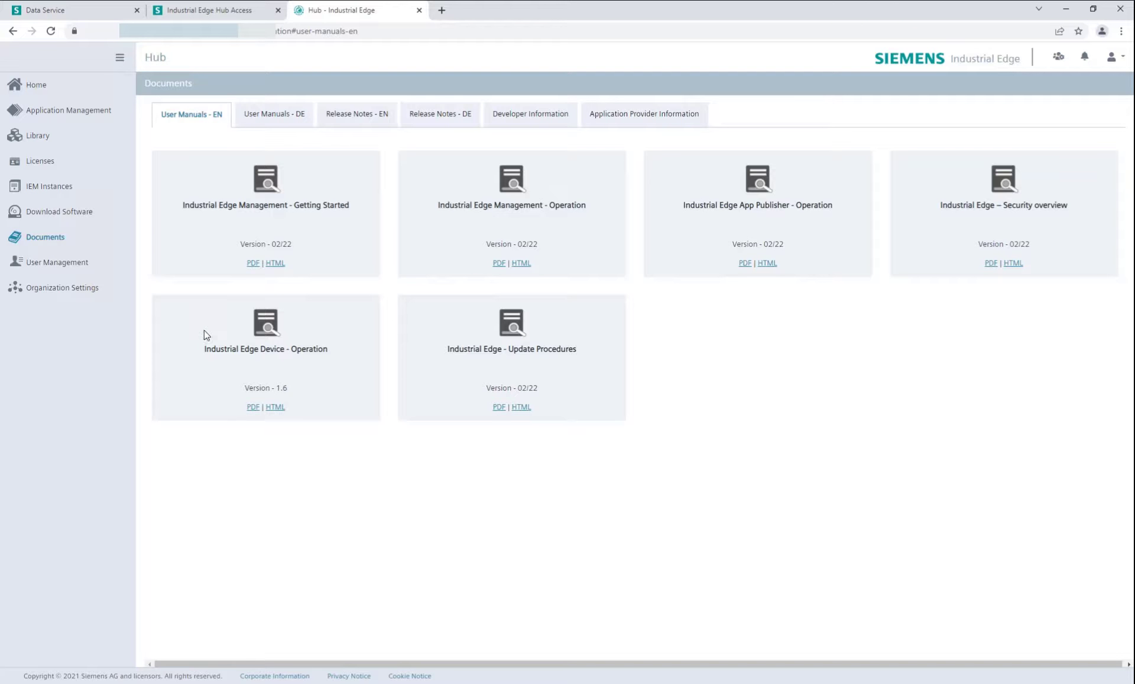
left_click(71, 217)
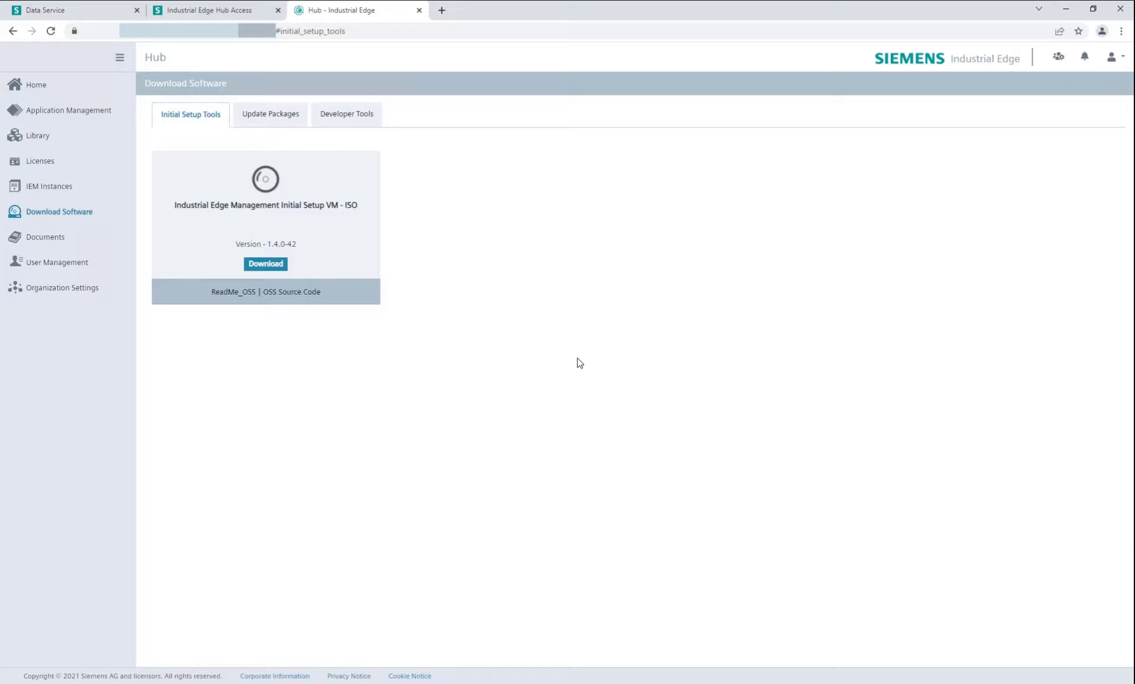
left_click(284, 265)
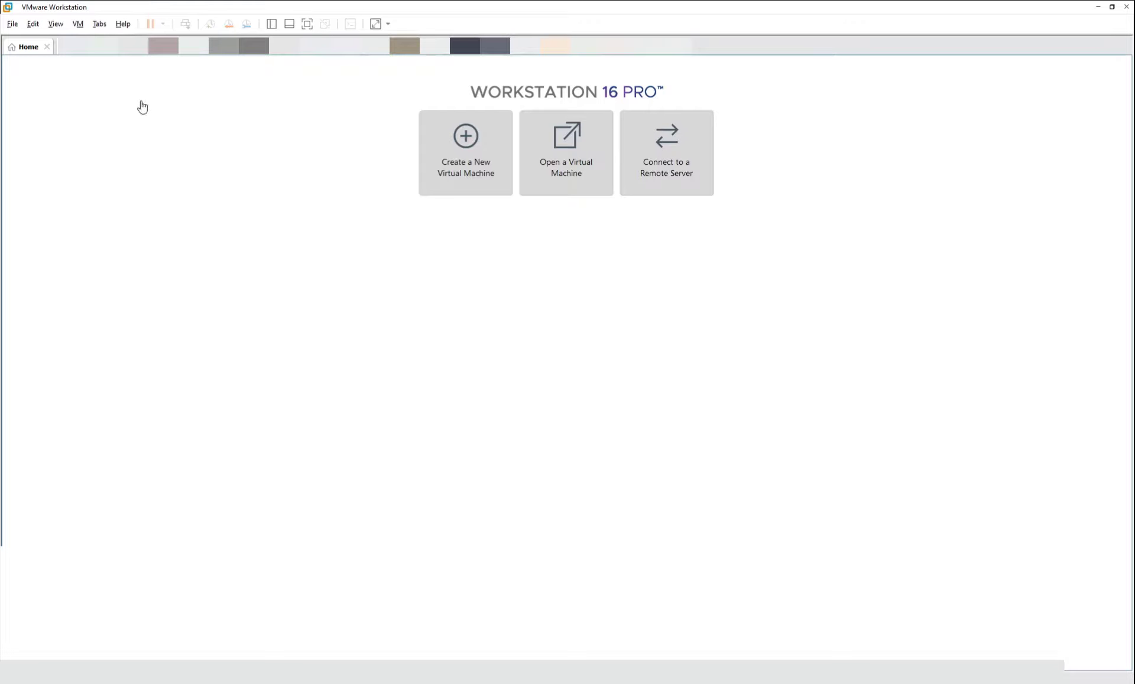
Start a Typical new virtual machine using the downloaded iem-os ISO as installer image.
left_click(461, 183)
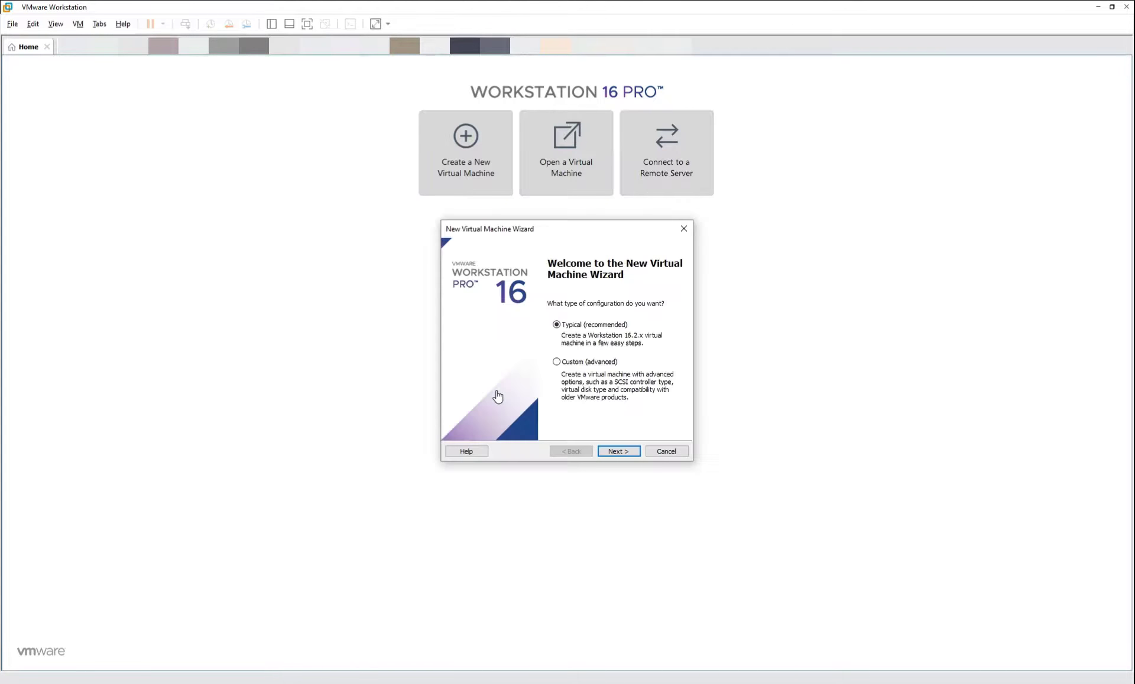
left_click(626, 450)
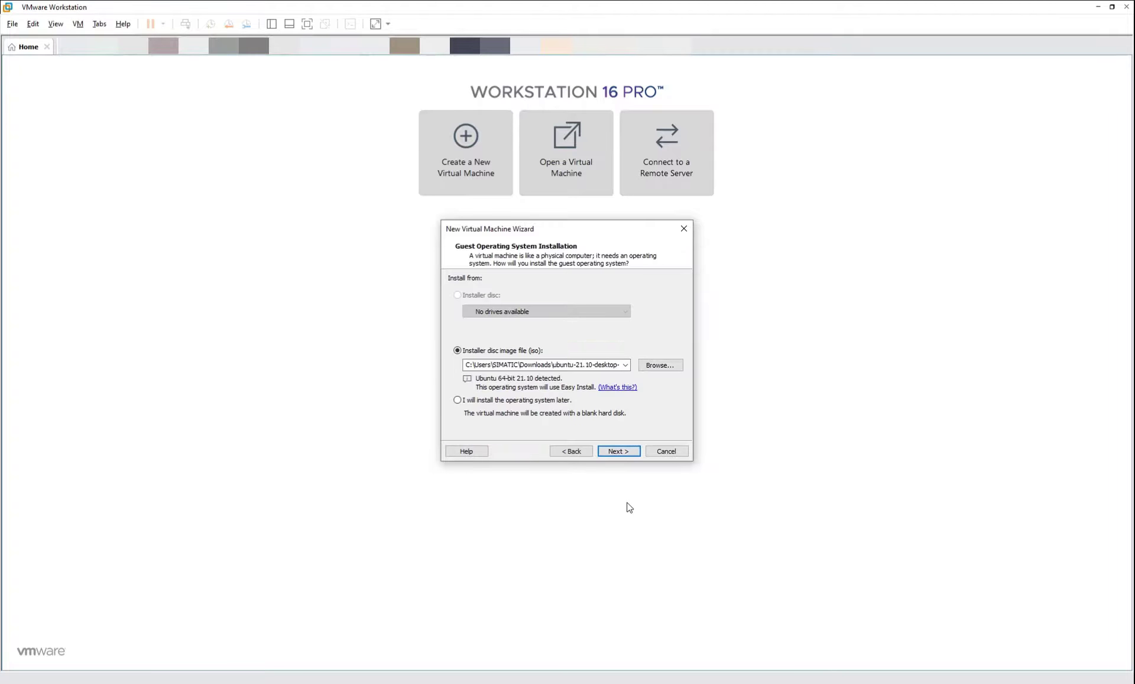
left_click(672, 370)
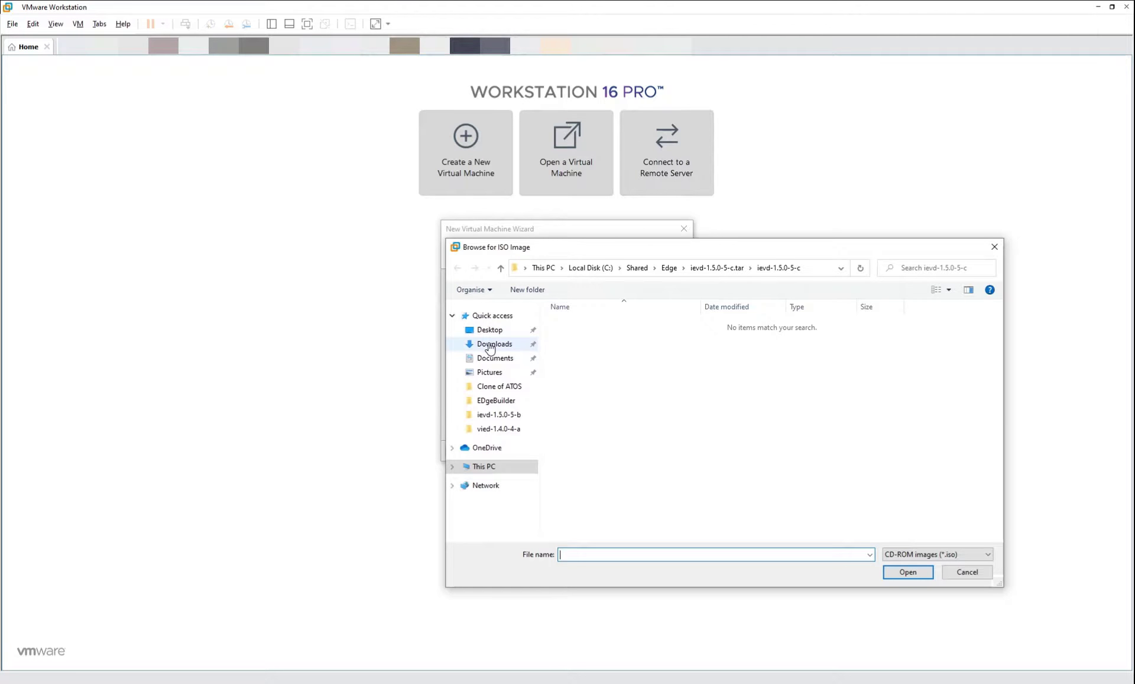
left_click(490, 345)
double_click(585, 344)
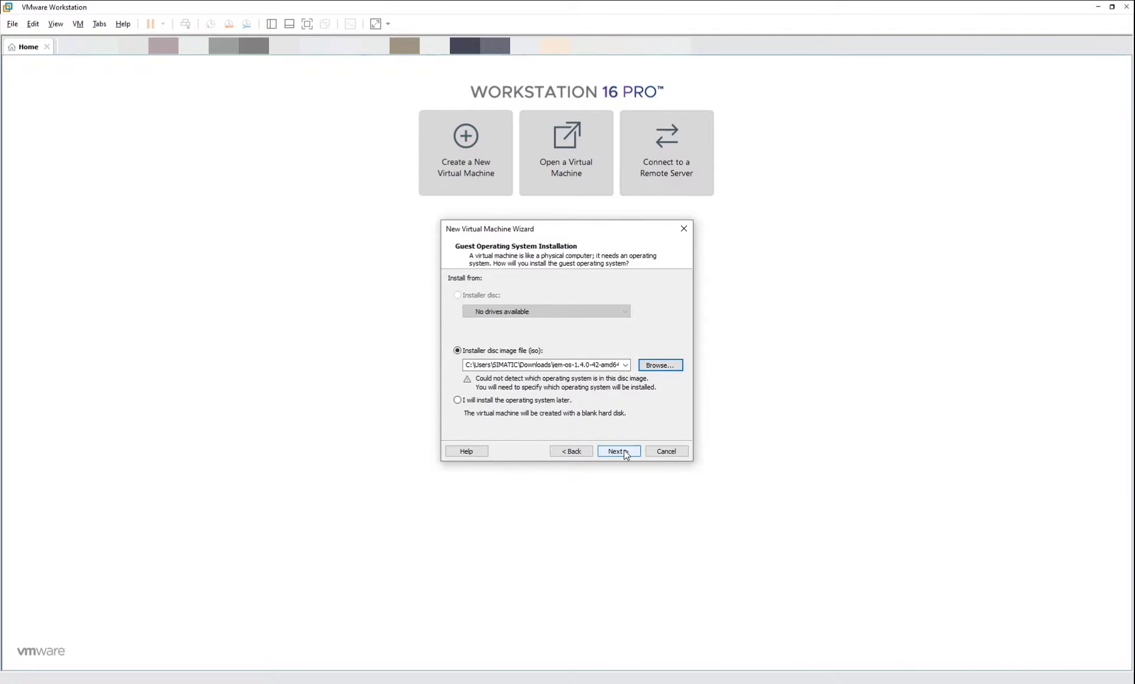
left_click(620, 452)
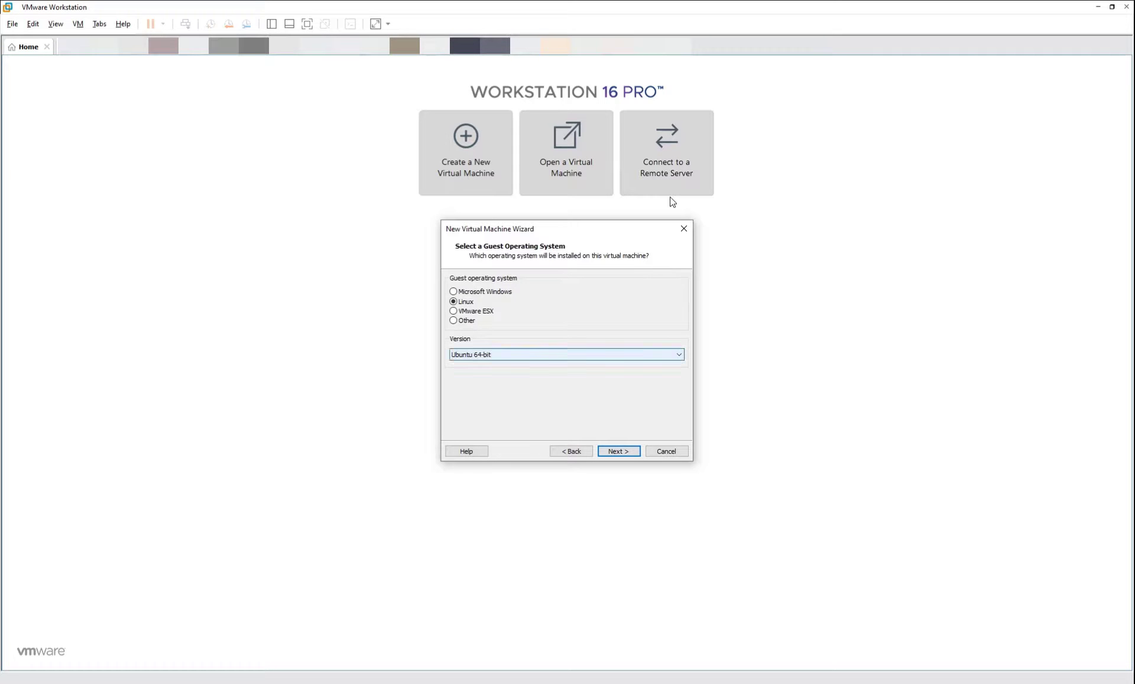
Choose Debian 10.x 64-bit, name the VM IEM_v14, give it a 50 GB disk and create it.
left_click(613, 356)
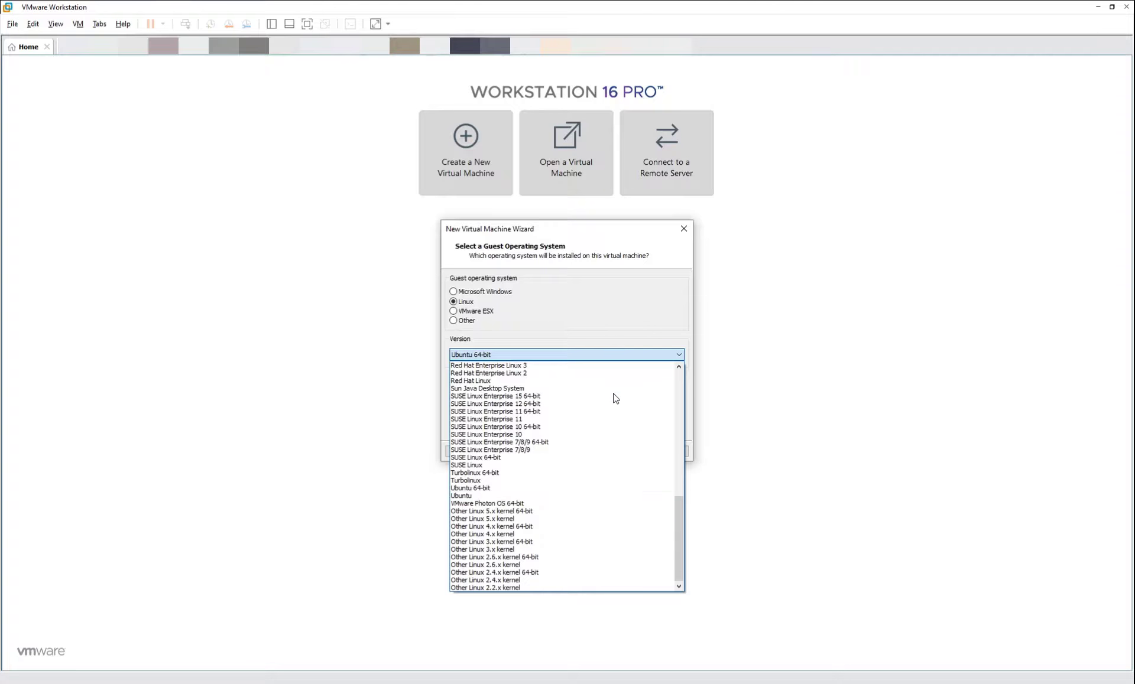
scroll(616, 399, "up", 15)
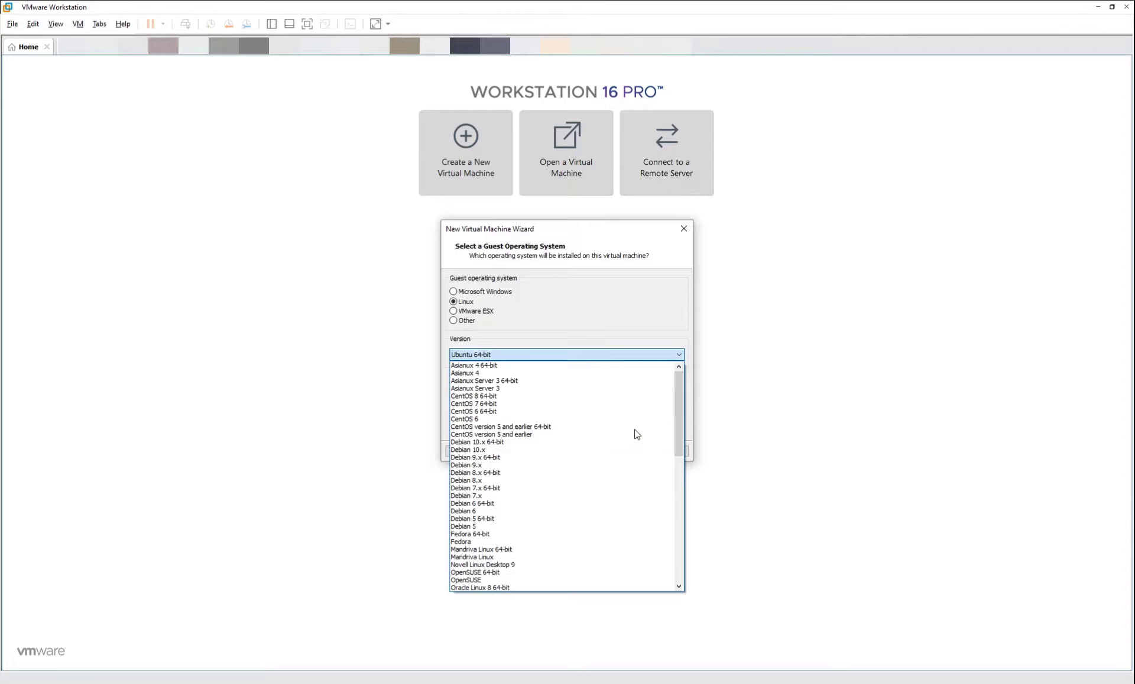
left_click(616, 443)
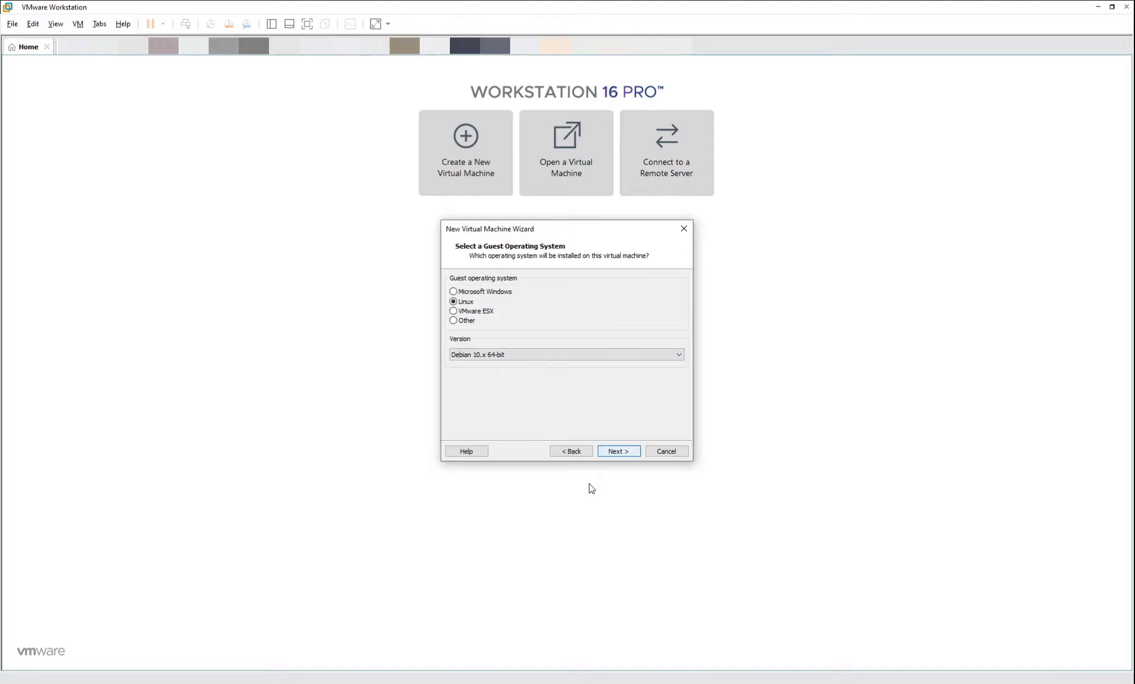
left_click(624, 454)
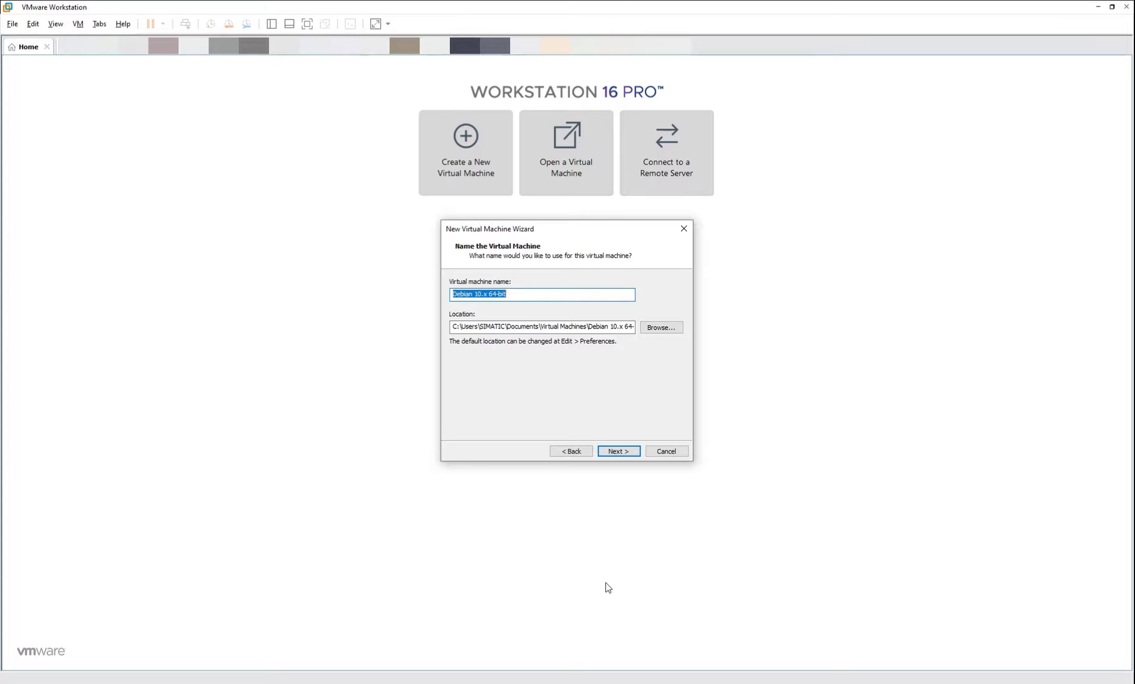
type("IEM_v14")
left_click(616, 453)
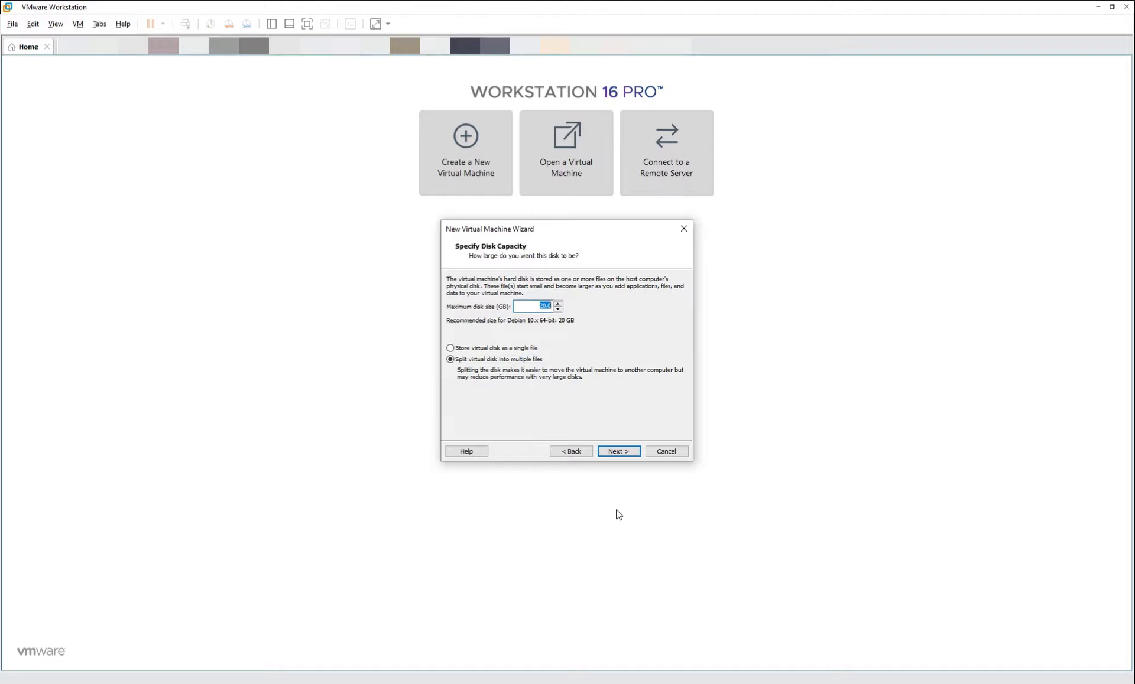
type("50")
left_click(620, 453)
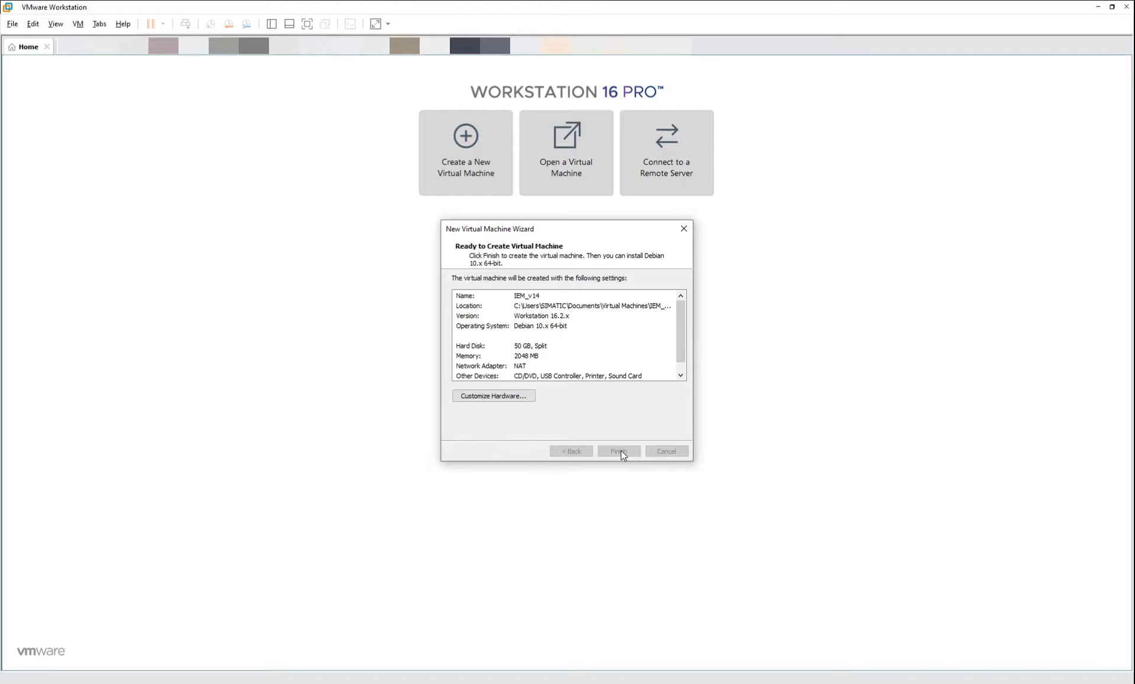
left_click(619, 451)
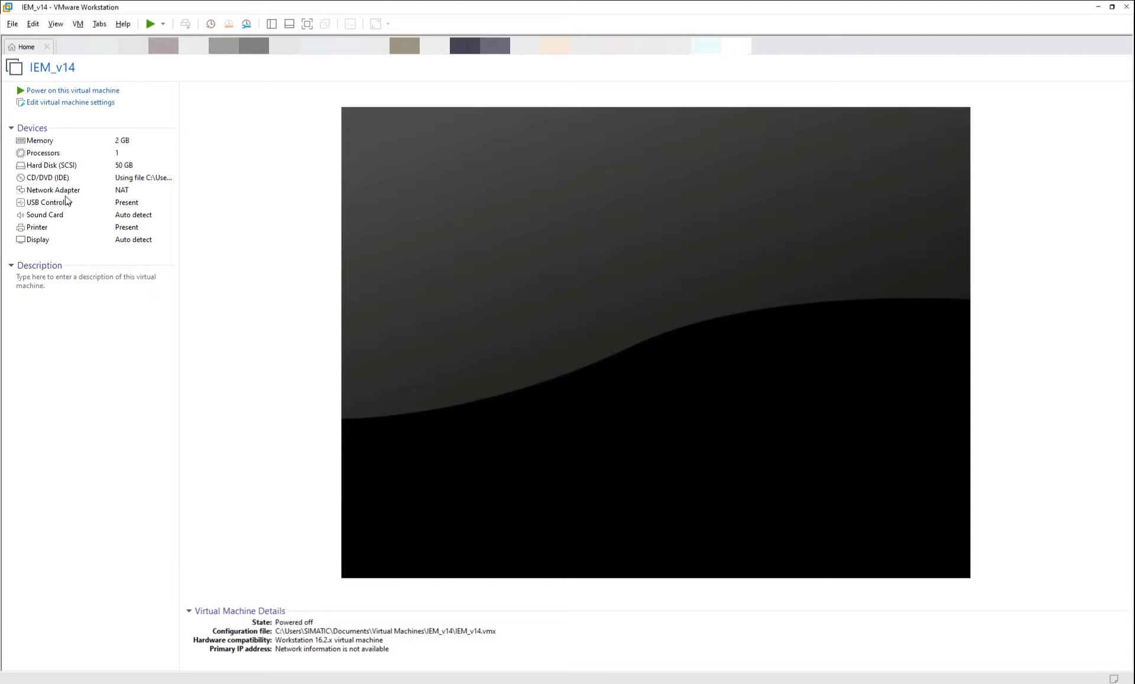
Set IEM_v14's memory to 16 GB and use 1 processor with 4 cores.
left_click(114, 109)
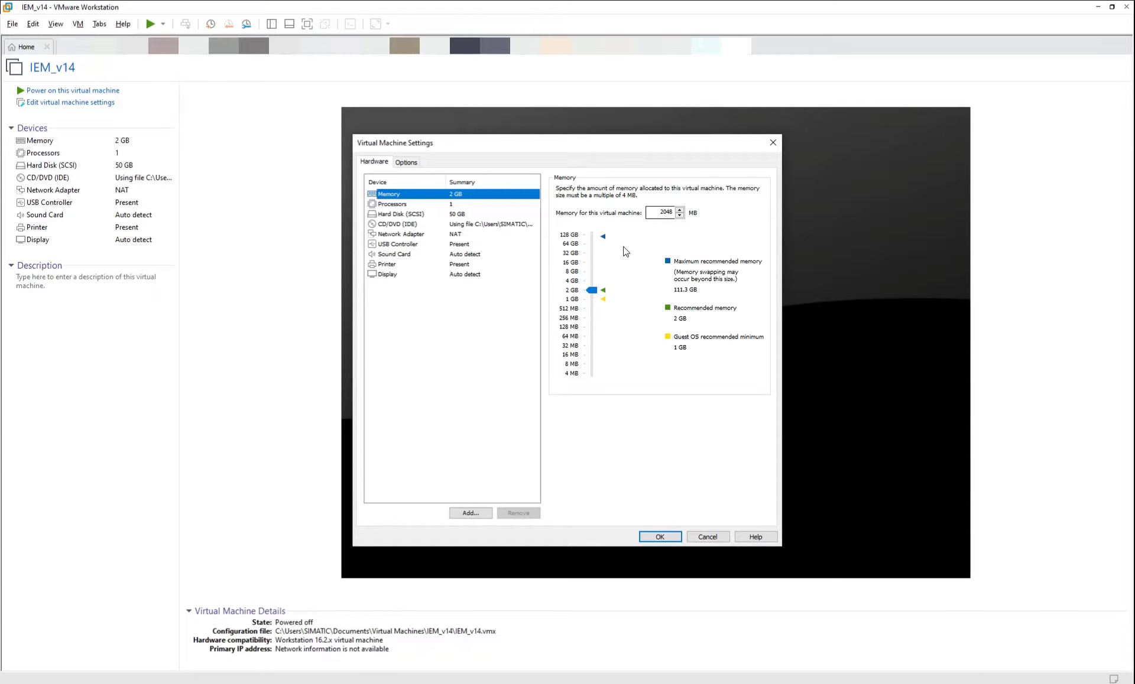
left_click(574, 264)
left_click(465, 204)
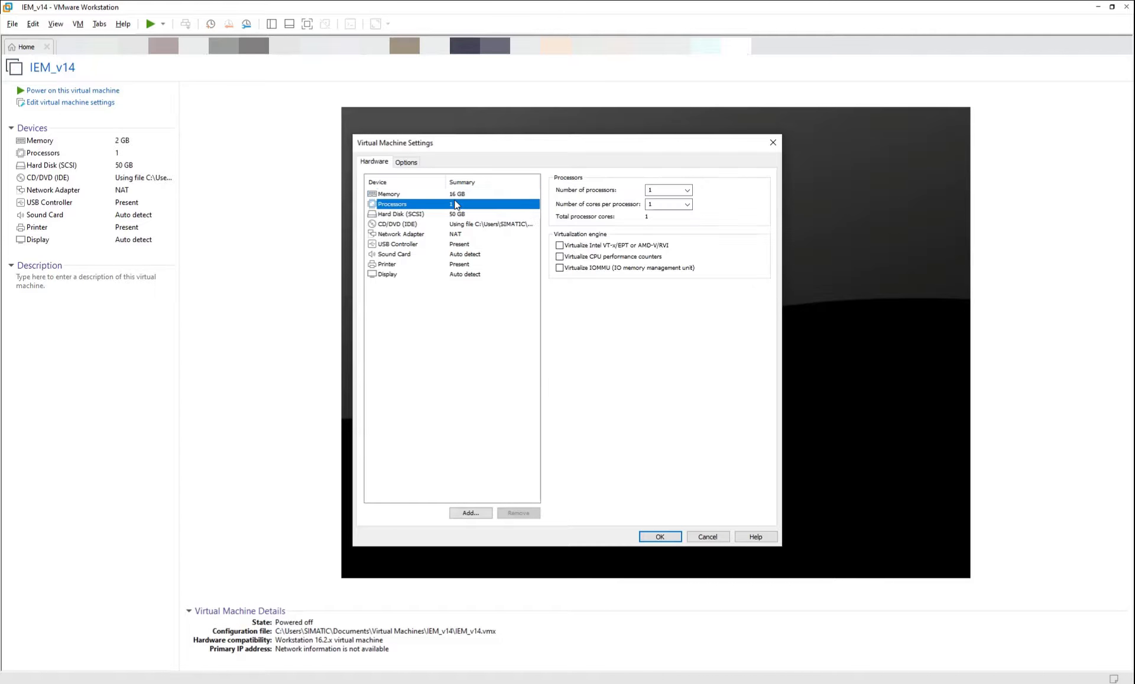
left_click(687, 190)
left_click(713, 197)
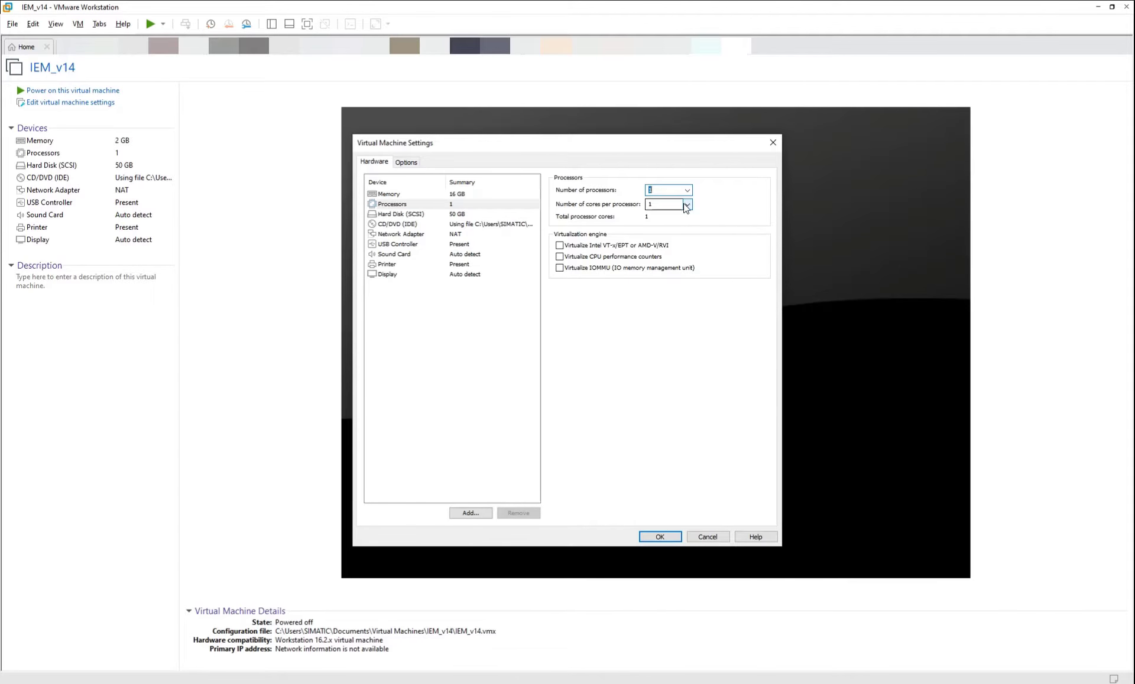
left_click(686, 204)
left_click(658, 236)
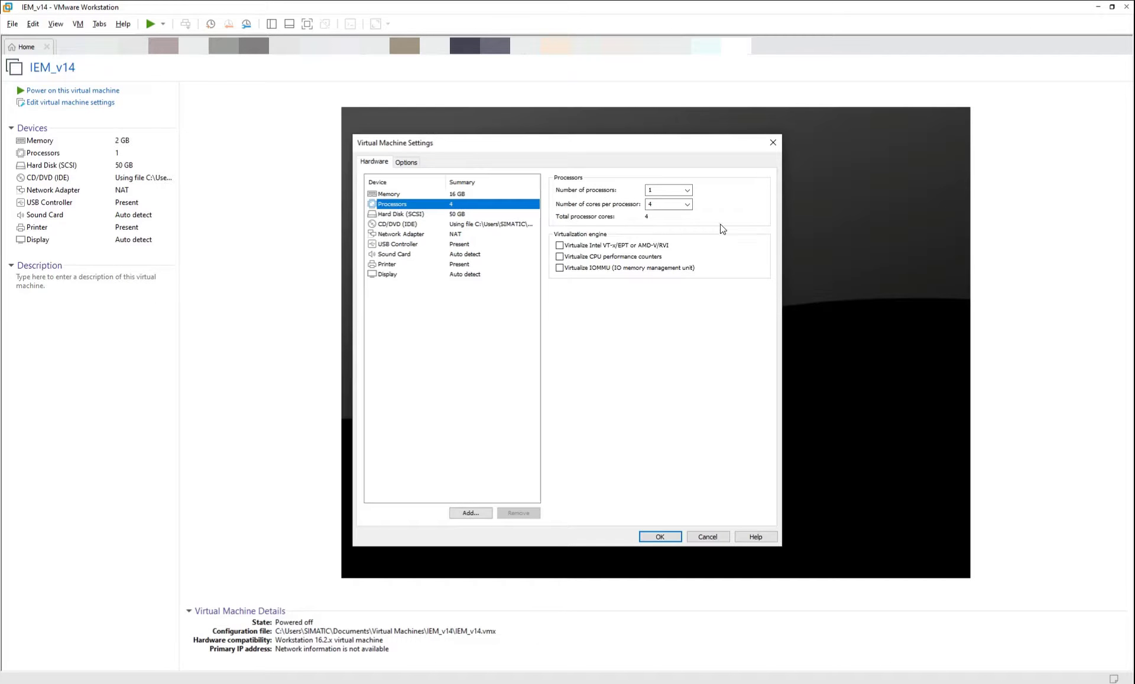
Add a new 50 GB virtual hard disk to the VM.
left_click(463, 215)
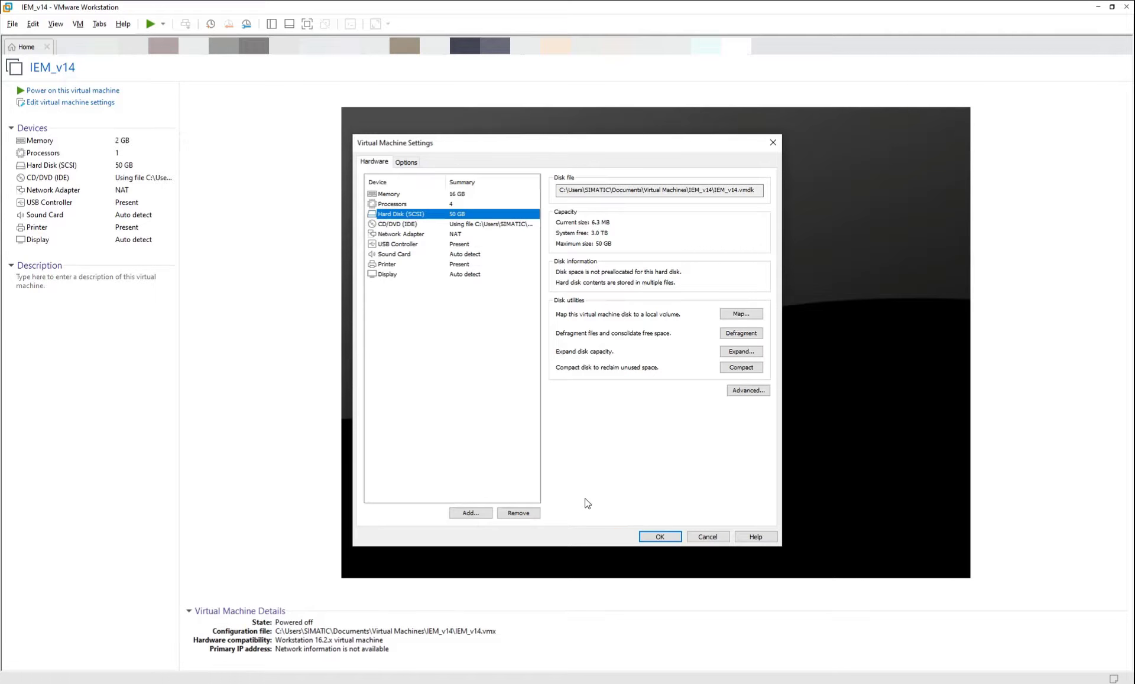
left_click(480, 513)
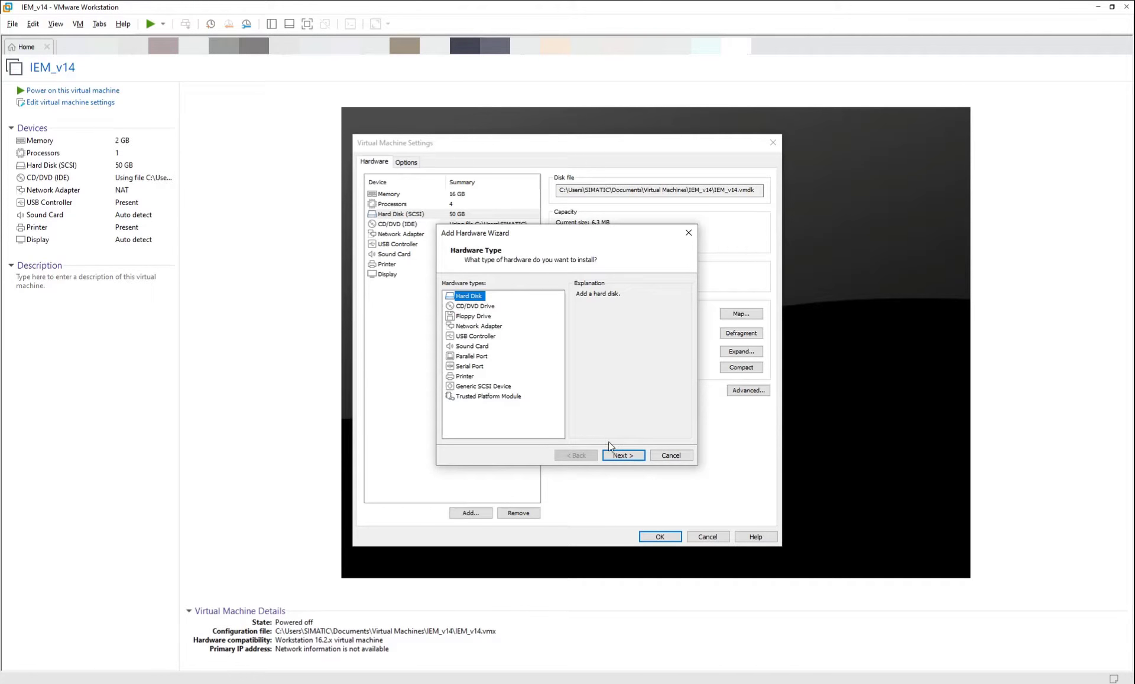
left_click(622, 456)
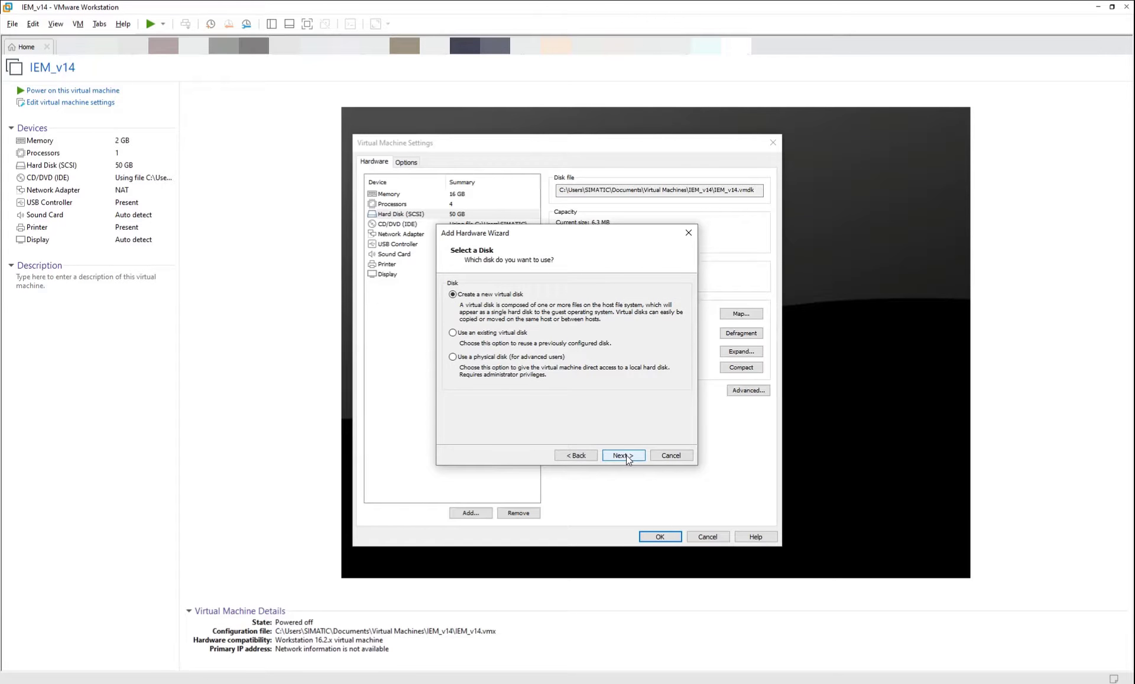
left_click(626, 455)
type("50")
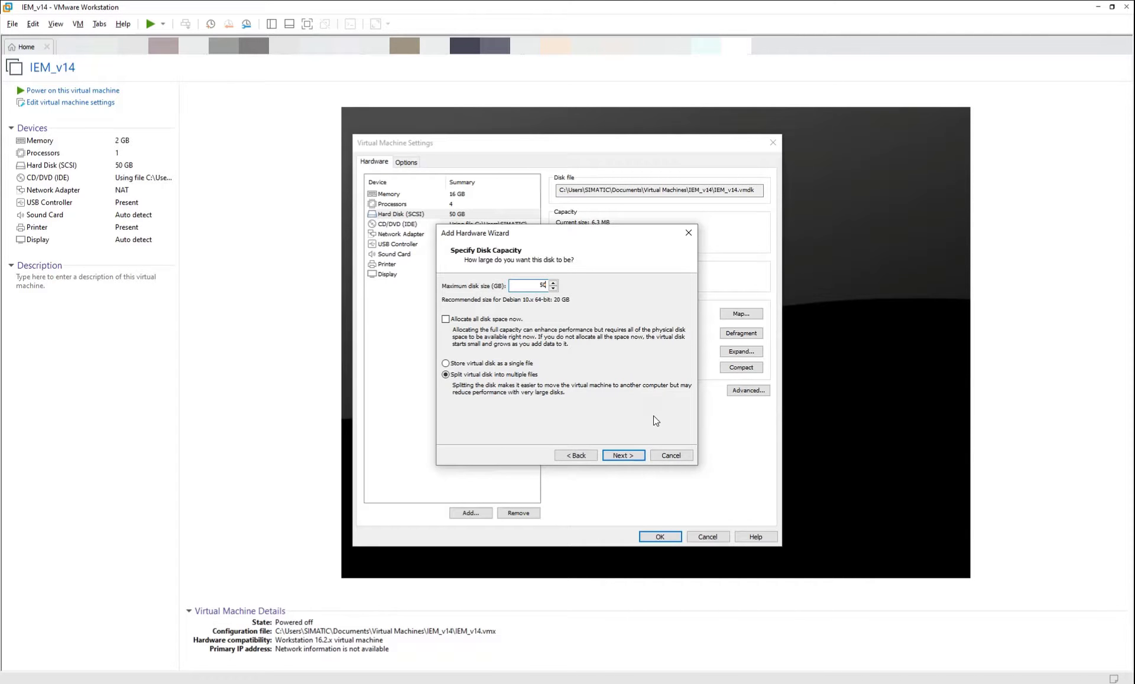
left_click(636, 460)
left_click(633, 456)
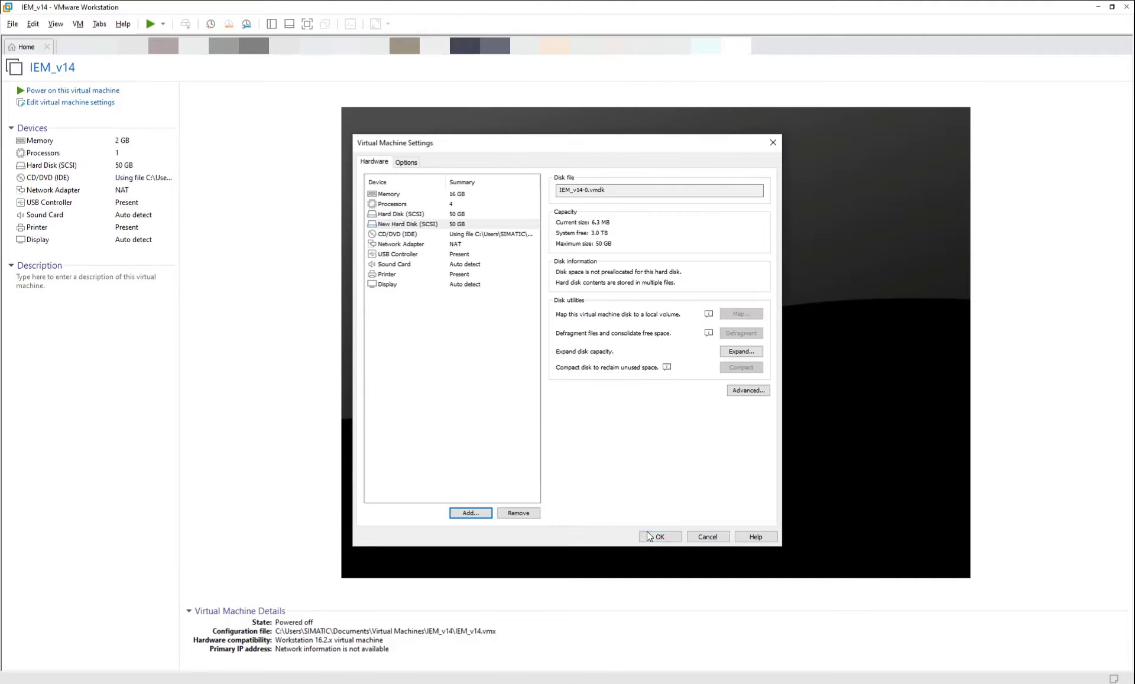
left_click(511, 389)
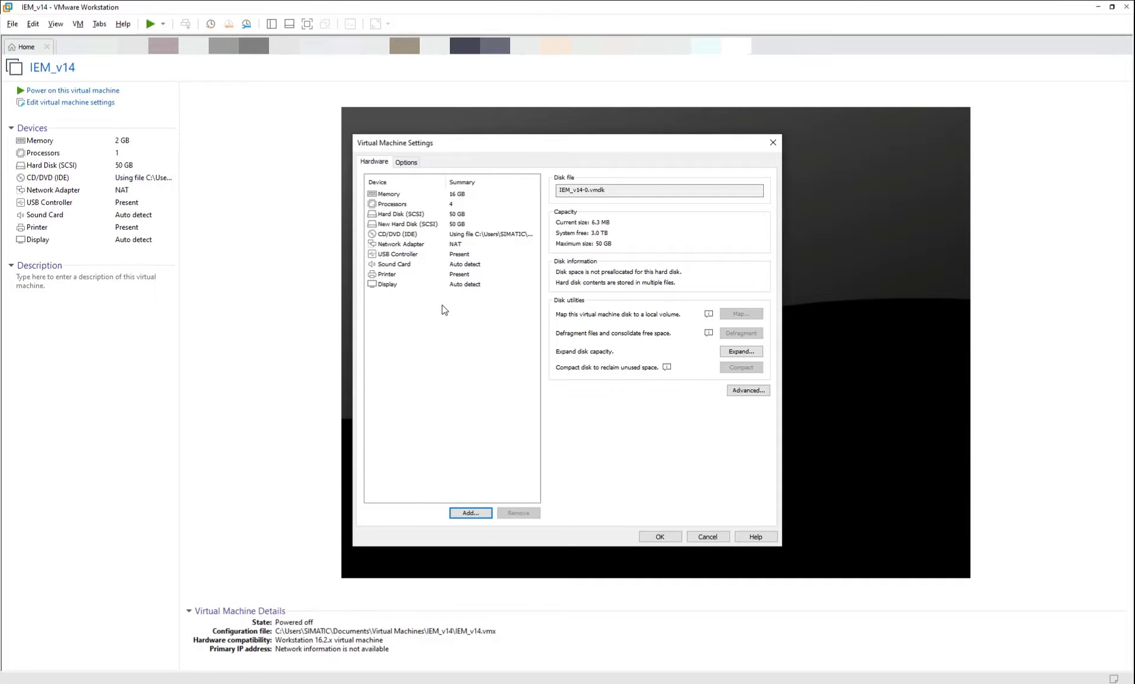
Connect the network adapter to the custom Docking Station virtual network.
left_click(421, 246)
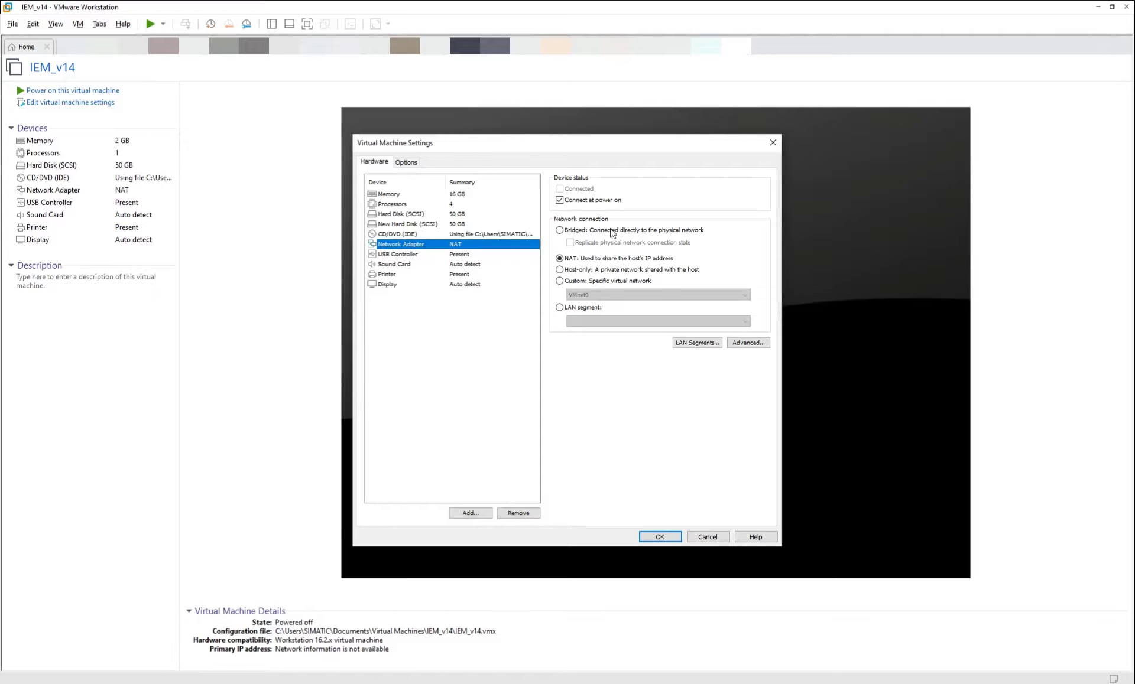
left_click(618, 282)
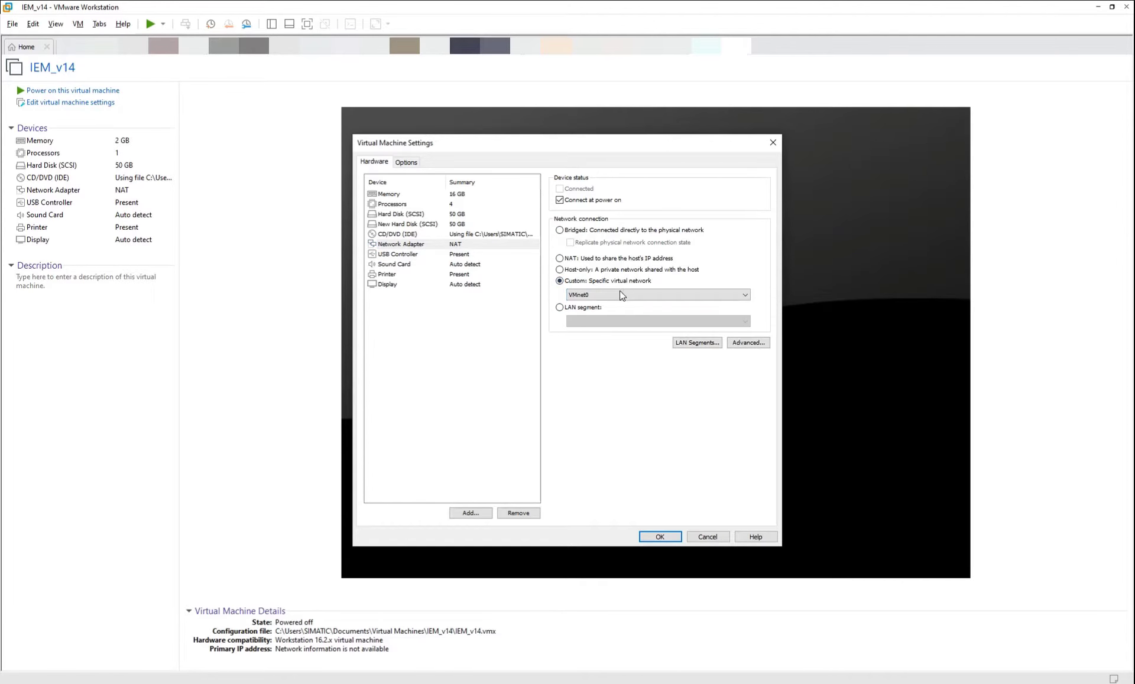
left_click(636, 299)
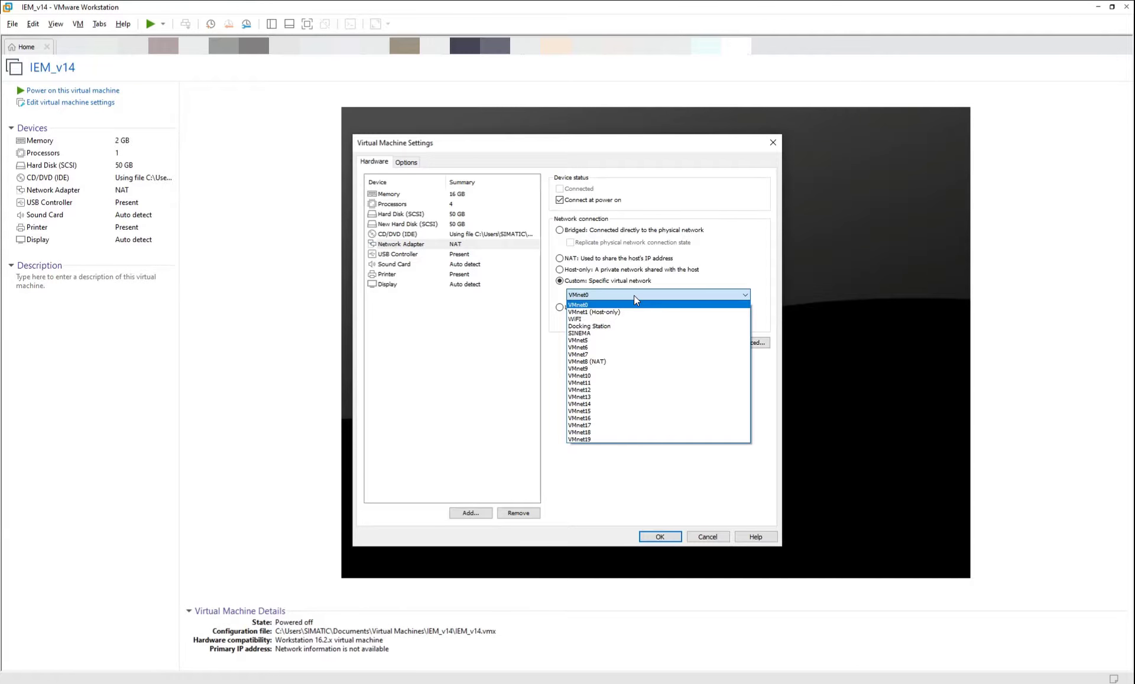
left_click(617, 327)
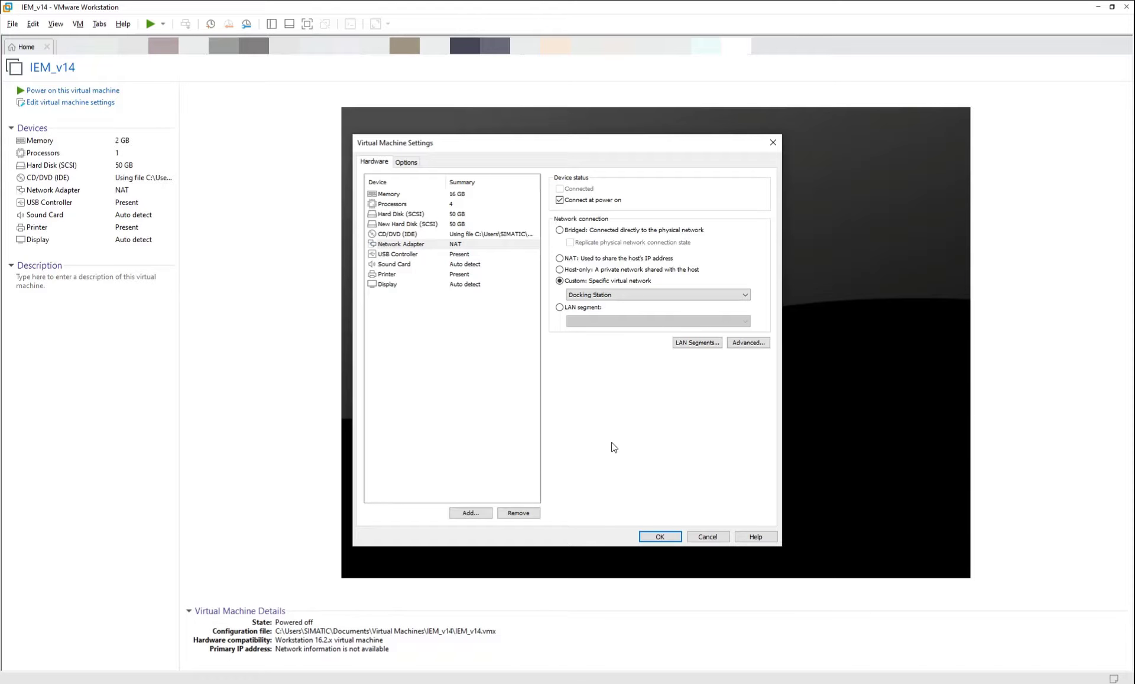
left_click(406, 162)
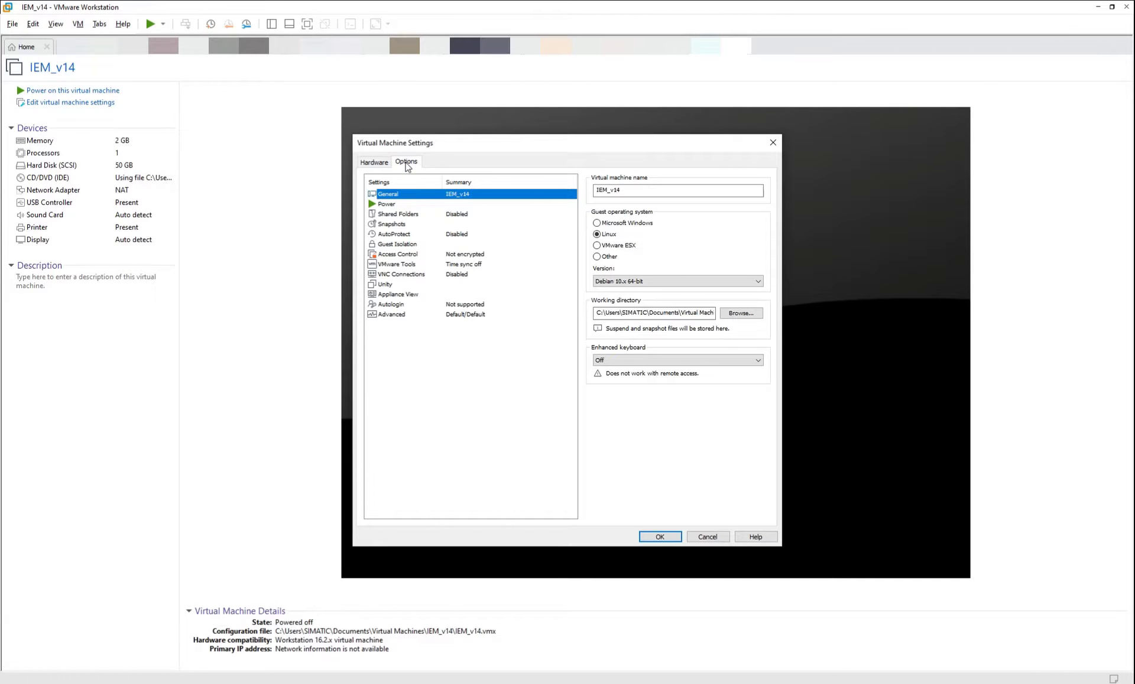
Set the firmware type to UEFI, save the settings and power on IEM_v14.
left_click(470, 316)
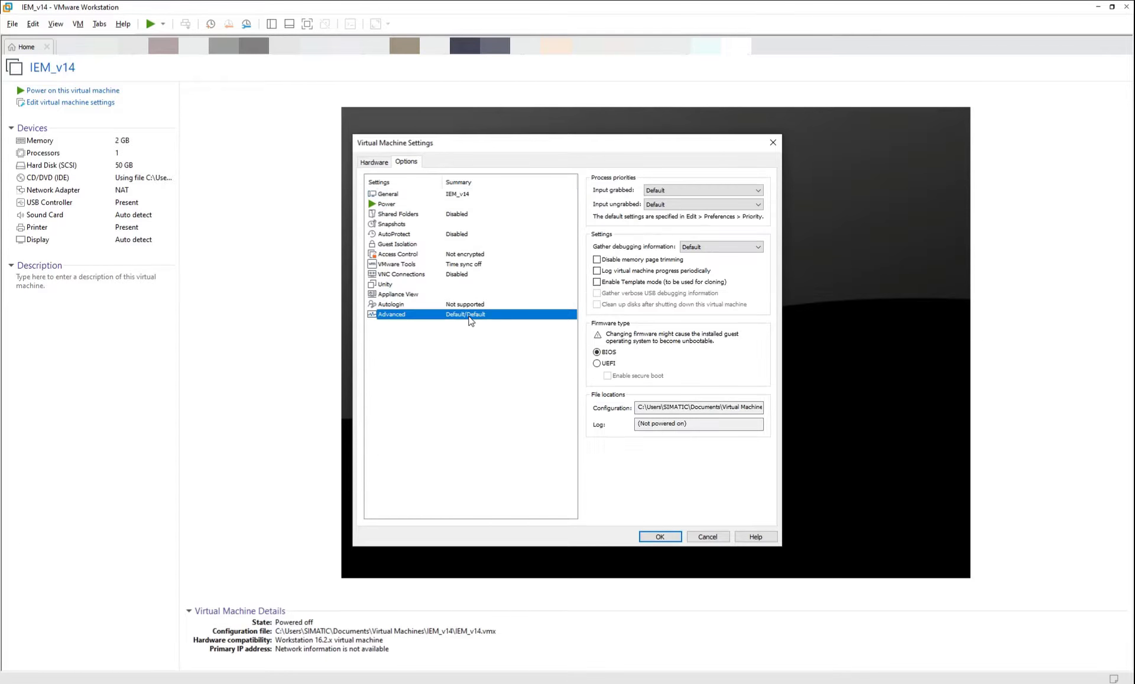
left_click(602, 365)
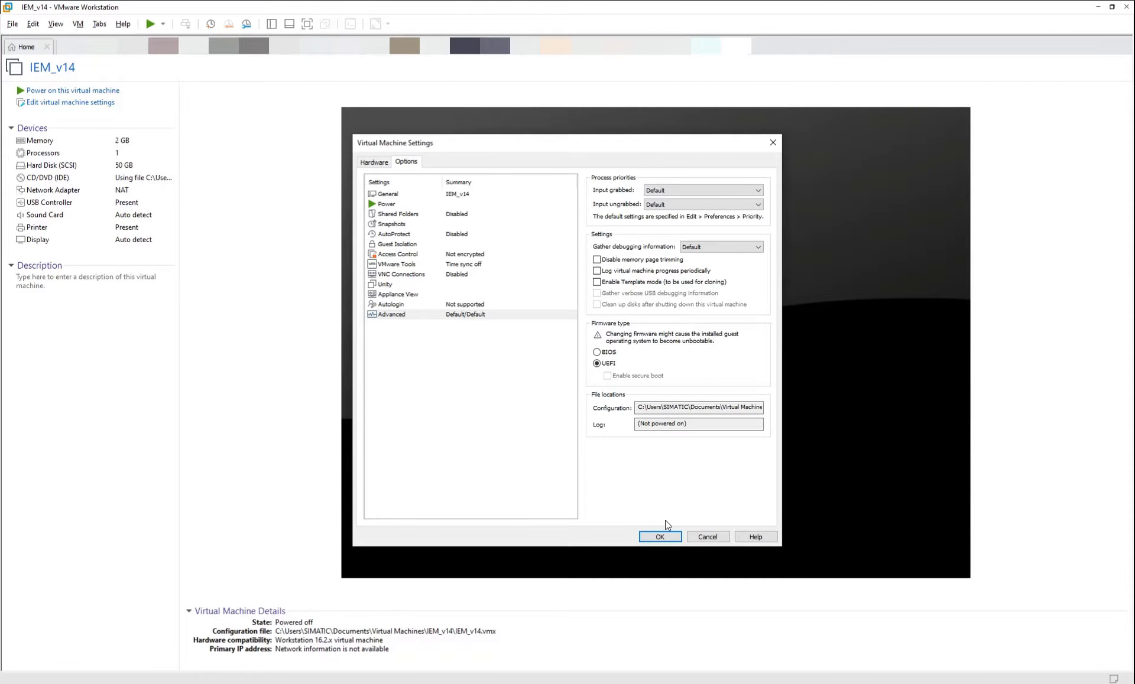
left_click(659, 536)
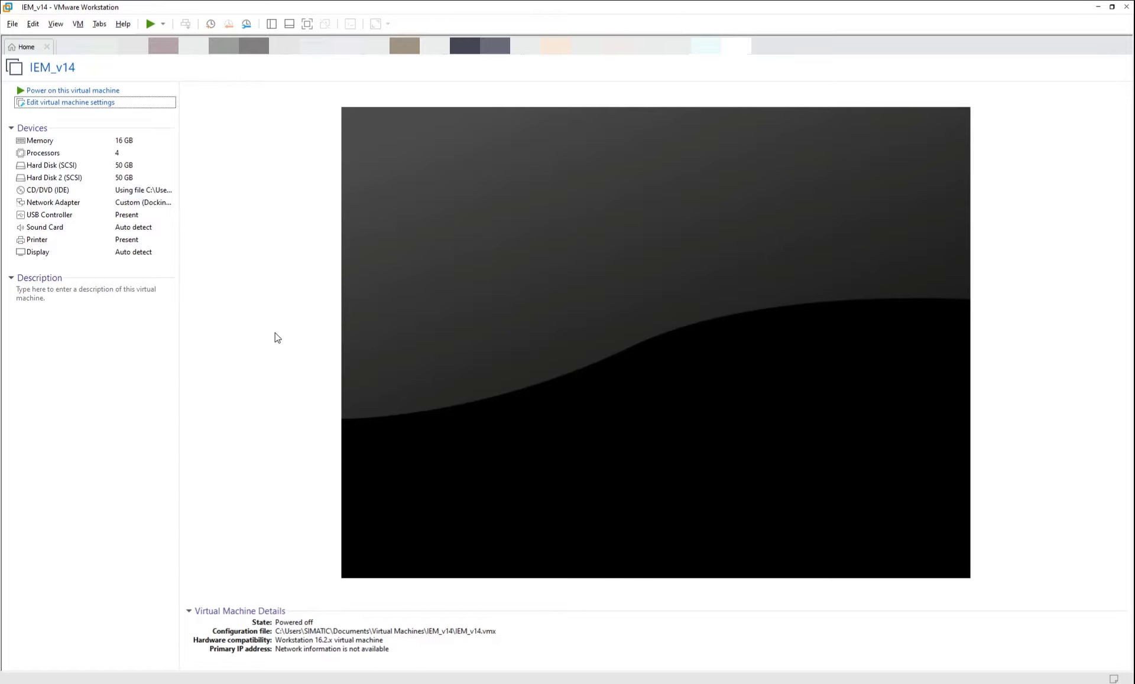
left_click(86, 93)
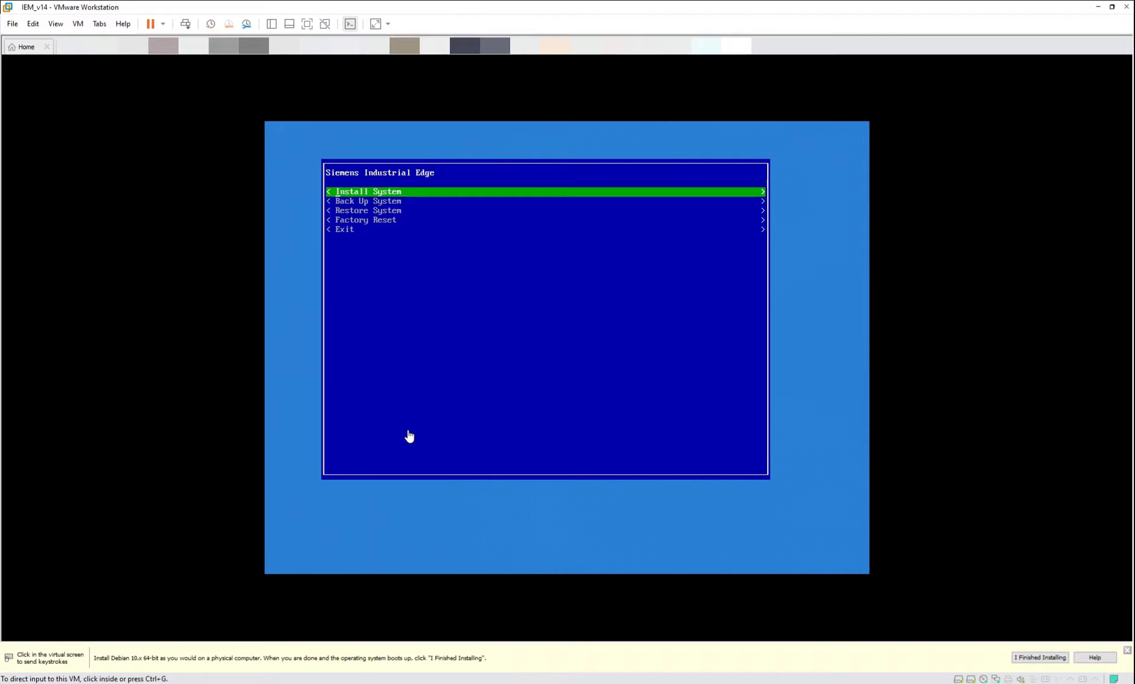
Install the iem-os image onto disk sda and reboot the VM.
left_click(408, 436)
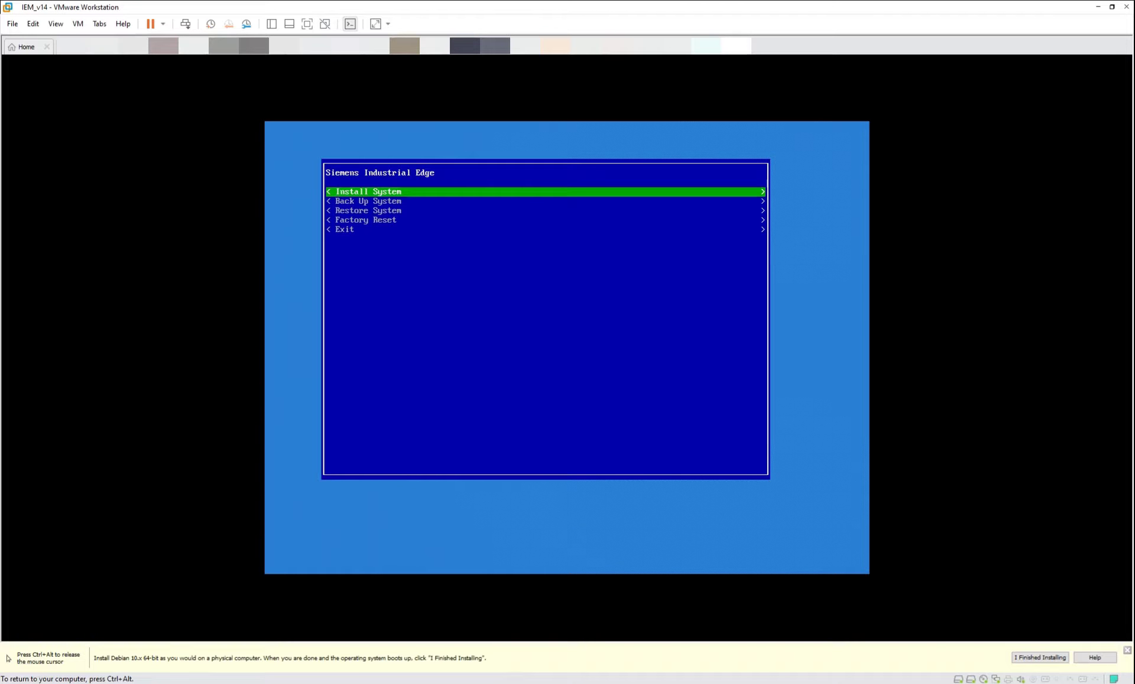
key("Return")
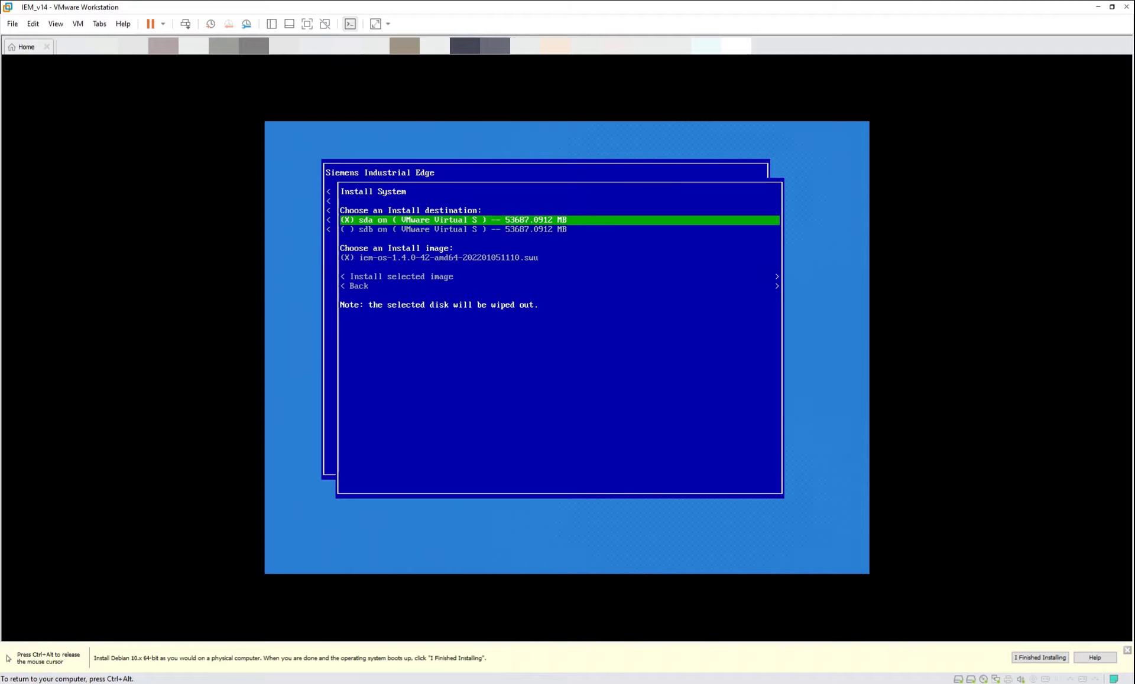
key("Down")
key("Down")
key("Down")
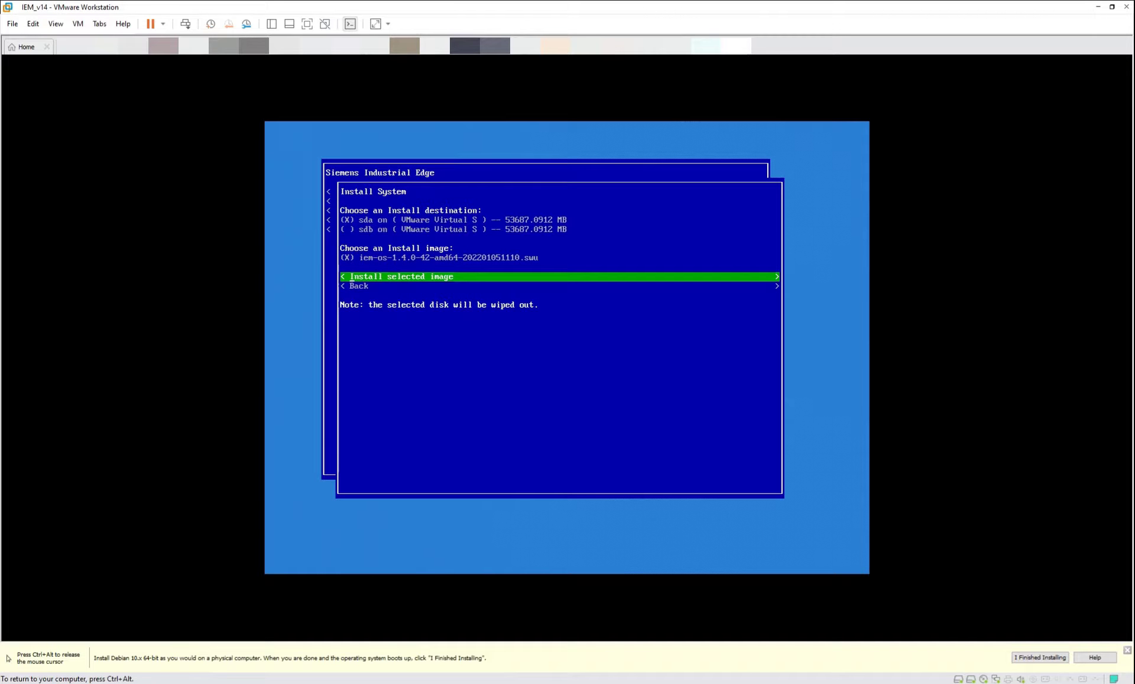
key("Return")
key("Return")
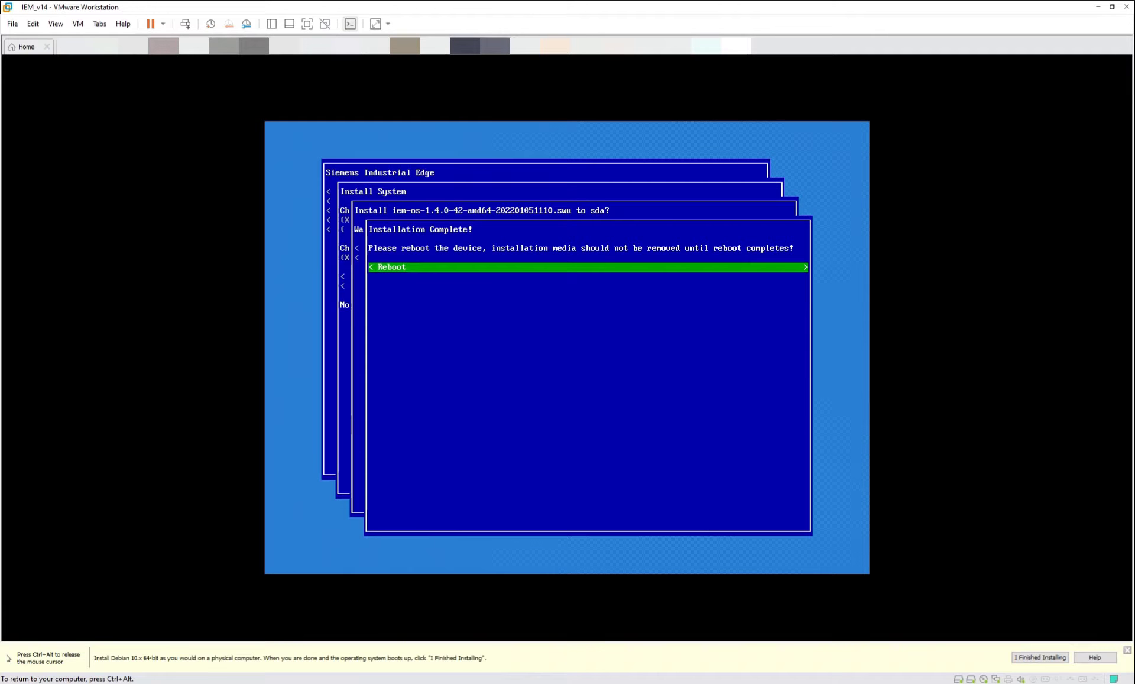
key("ctrl+alt")
left_click(706, 63)
key("Return")
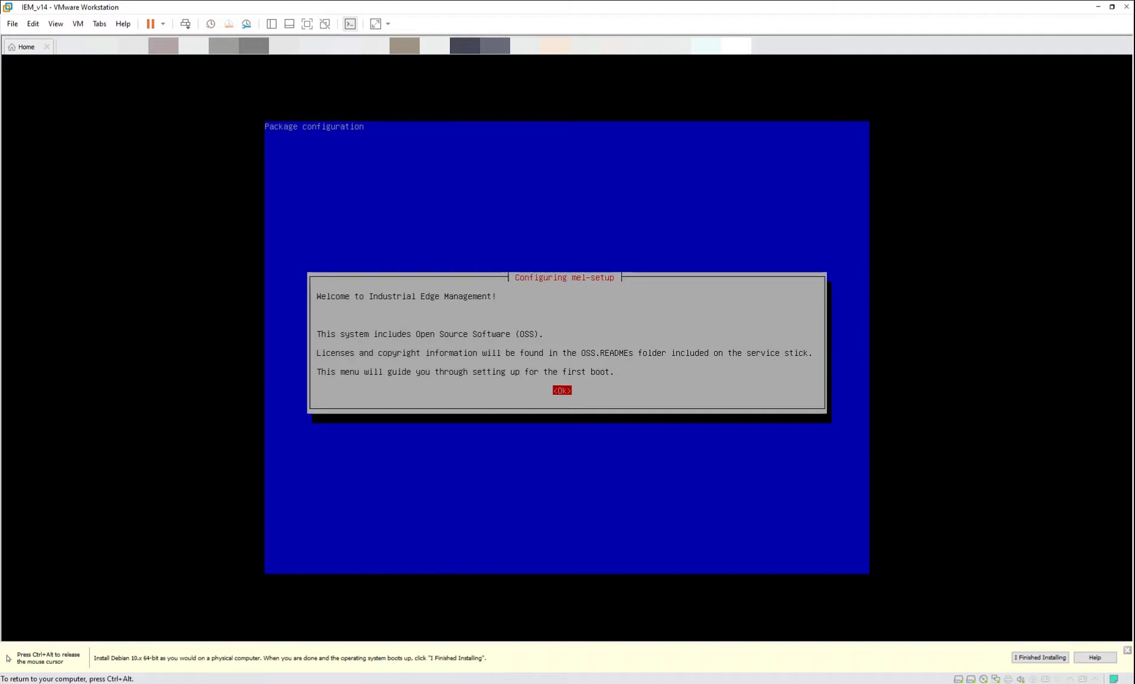
Accept the welcome, English locale and pc105 keyboard with gb layout, reaching Networking Settings.
key("Return")
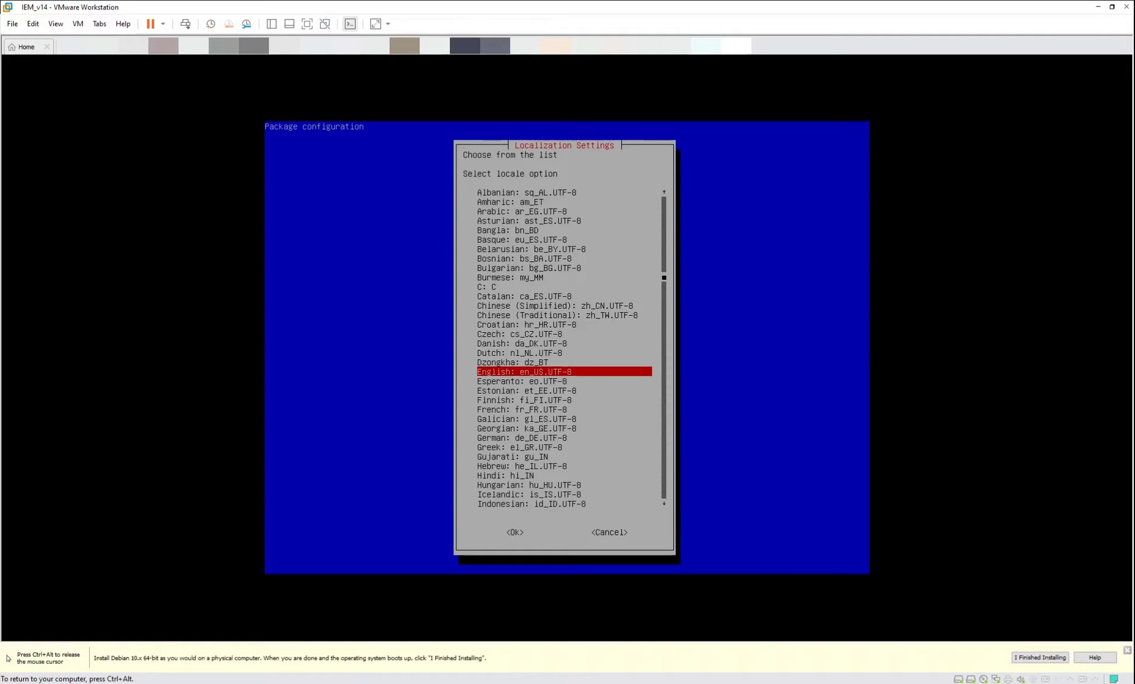
key("Return")
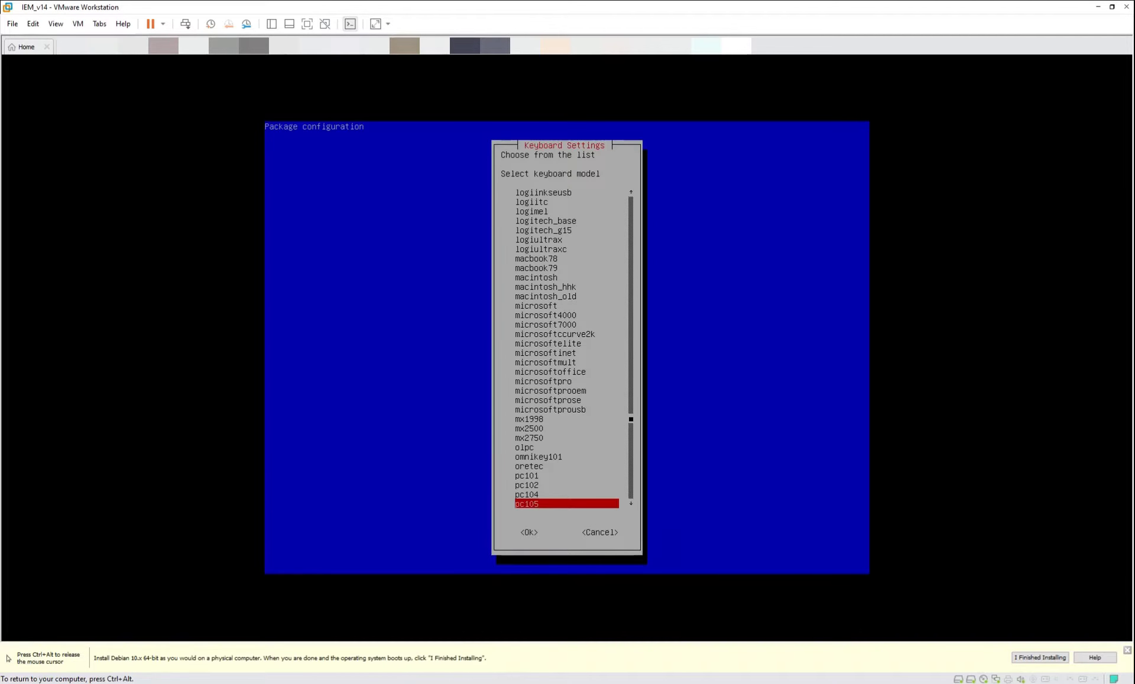
key("Return")
key("Up")
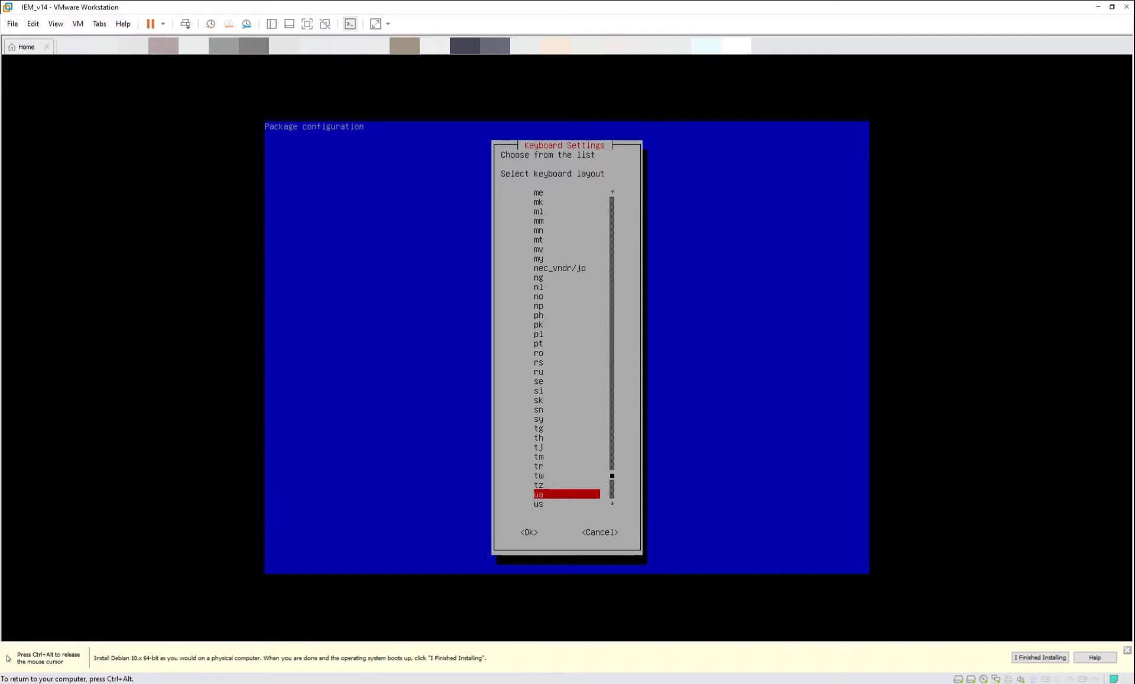
key("Up")
key("Up")
key("Up")
key("Up")
key("Up")
key("Up")
key("Up")
key("Up")
key("Up")
key("Up")
key("Up")
key("Up")
key("Up")
key("Up")
key("Up")
key("Up")
key("Up")
key("Up")
key("Up")
key("Up")
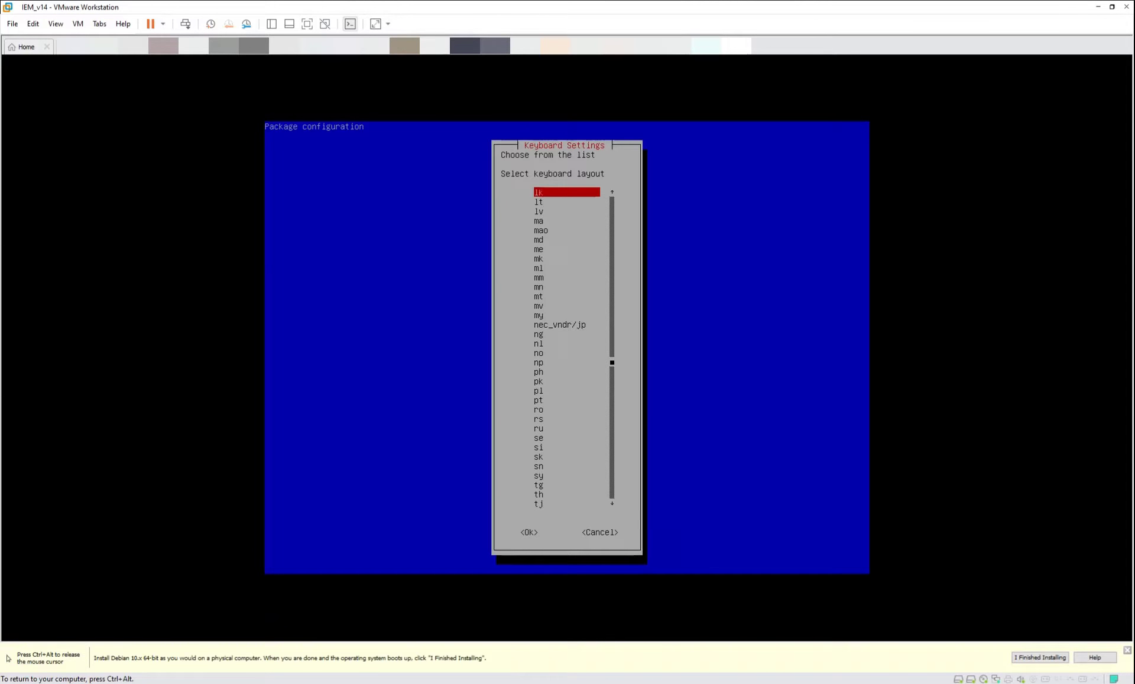
key("Up")
key("Up")
key("Up")
key("Up")
key("Up")
key("Up")
key("Up")
key("Up")
key("Up")
key("Up")
key("Up")
key("Up")
key("Up")
key("Up")
key("Up")
key("Up")
key("Up")
key("Up")
key("Up")
key("Up")
key("Down")
key("Down")
key("Down")
key("Down")
key("Down")
key("Down")
key("Down")
key("Down")
key("Down")
key("Down")
key("Down")
key("Down")
key("Down")
key("Down")
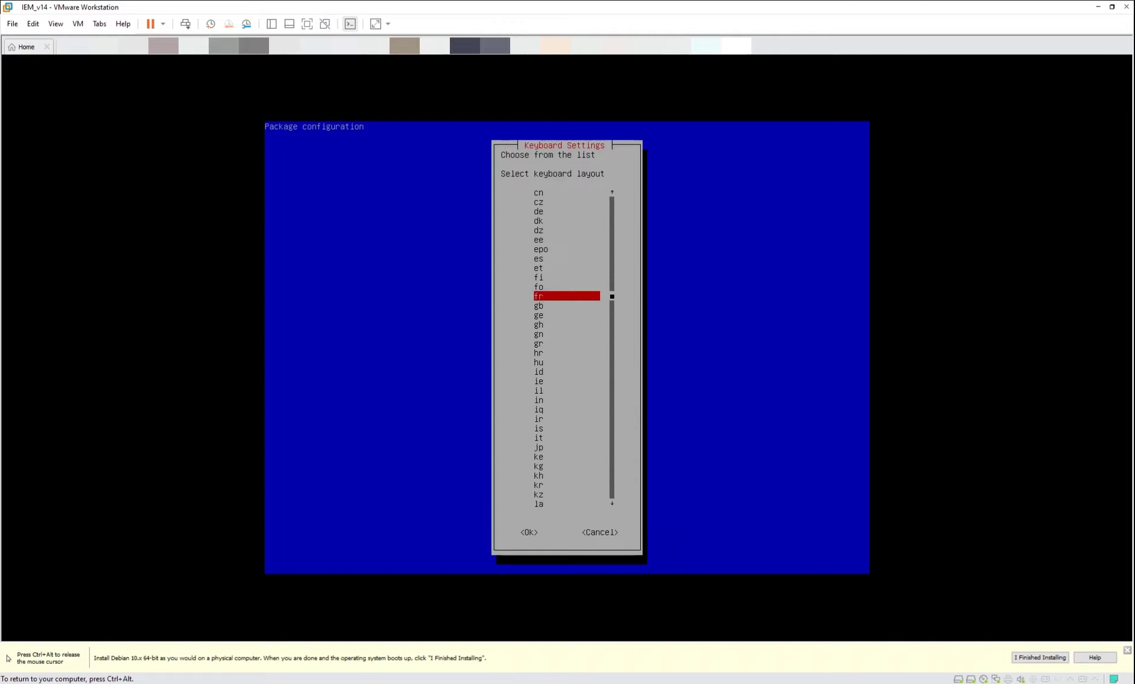
key("Up")
key("Return")
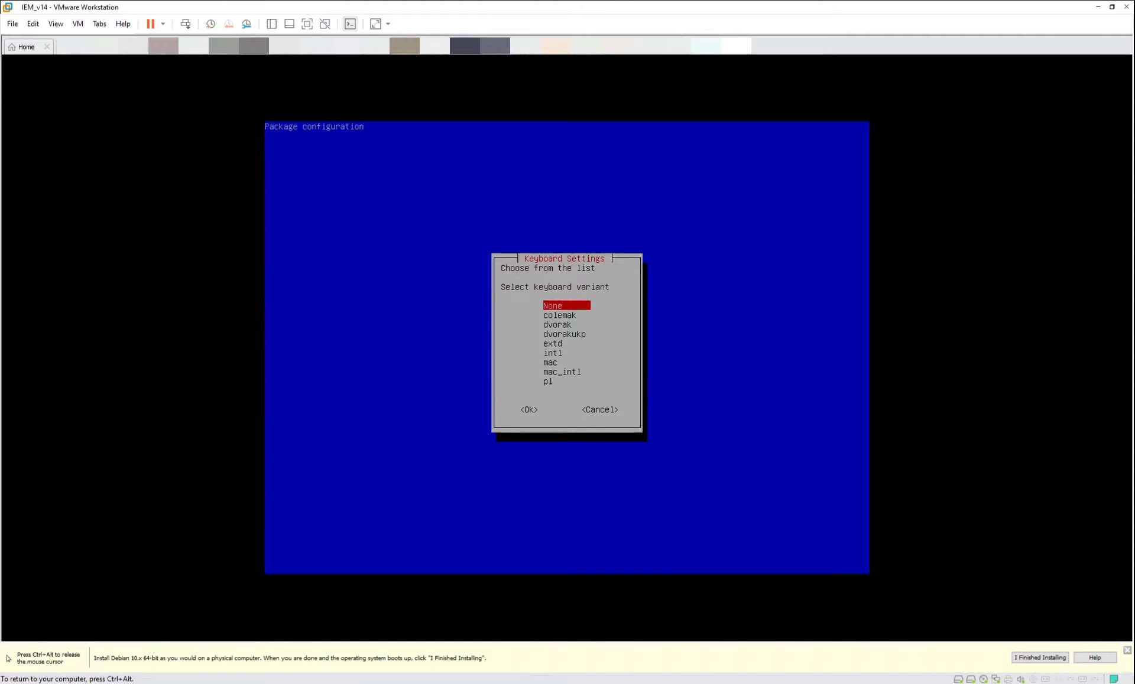
key("Return")
key("Return")
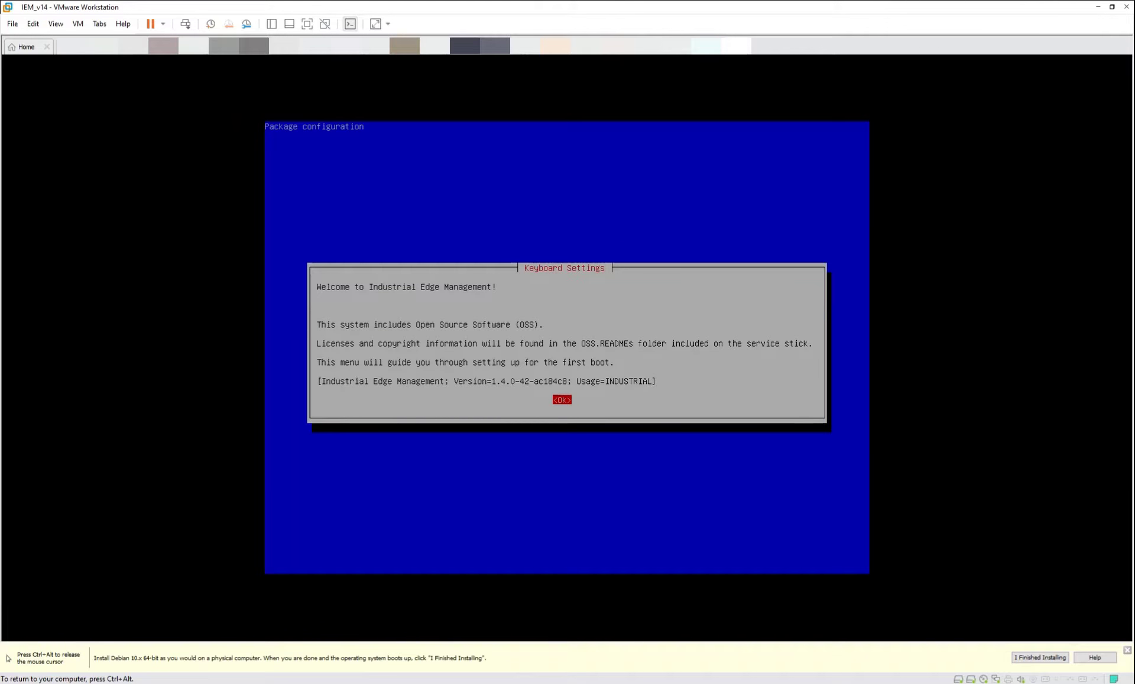
key("Return")
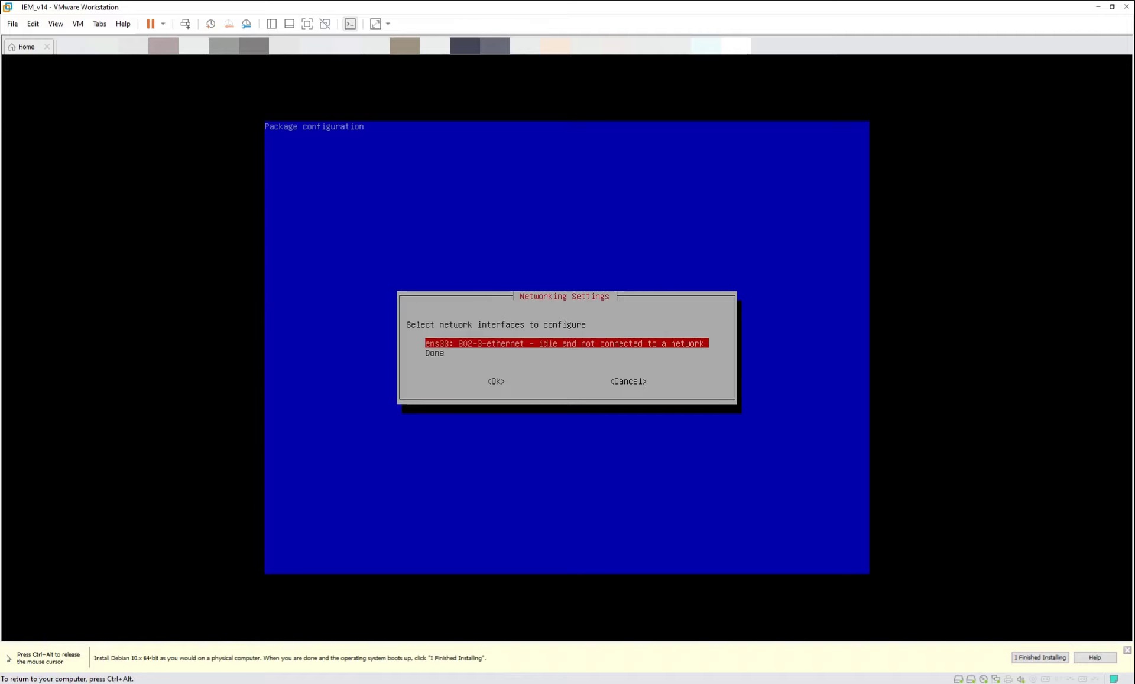
Set ens33 to DHCP with the hostname obtained via DHCP, and decline a network proxy.
key("Return")
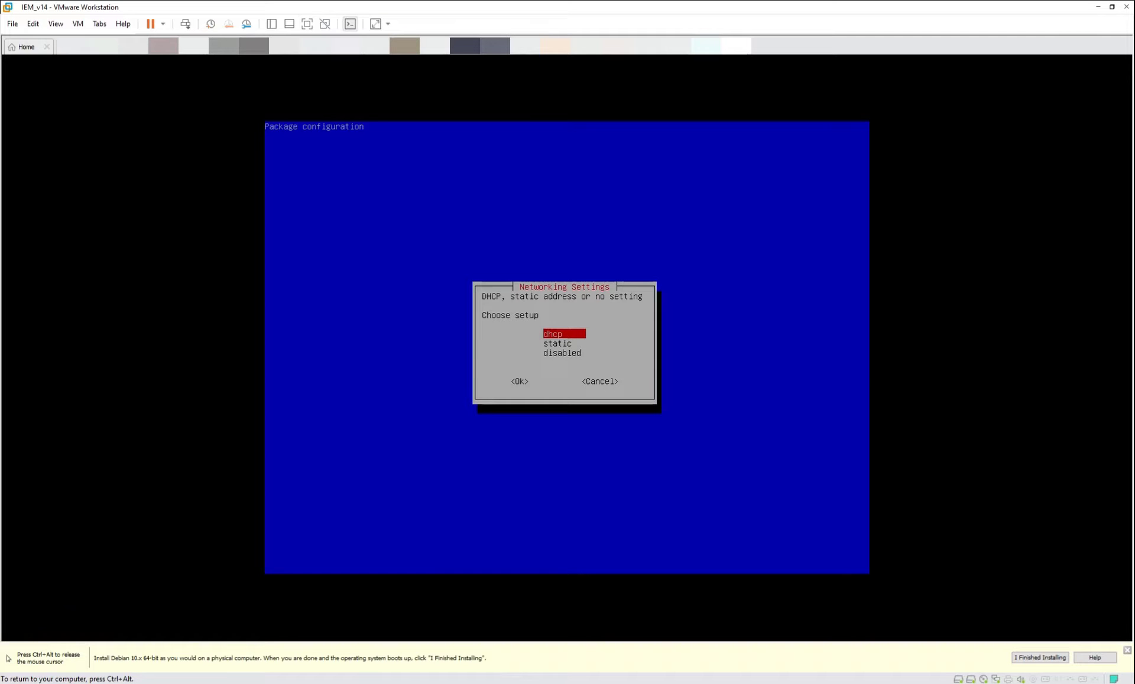
key("Down")
key("Down")
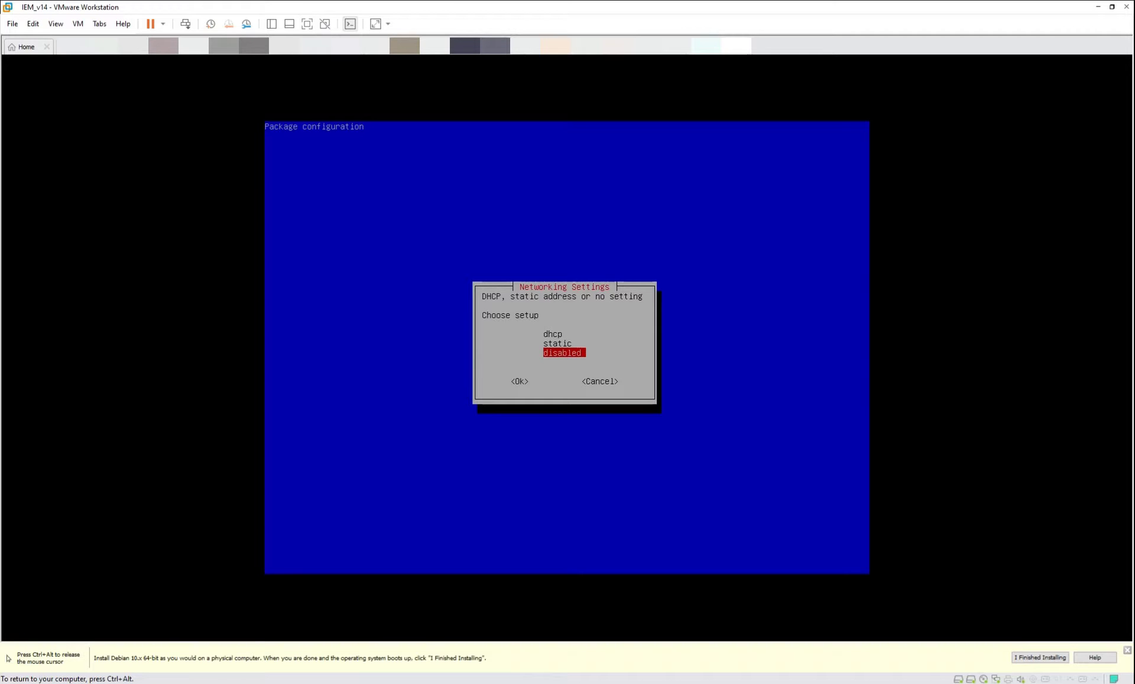
key("Up")
key("Up")
key("Return")
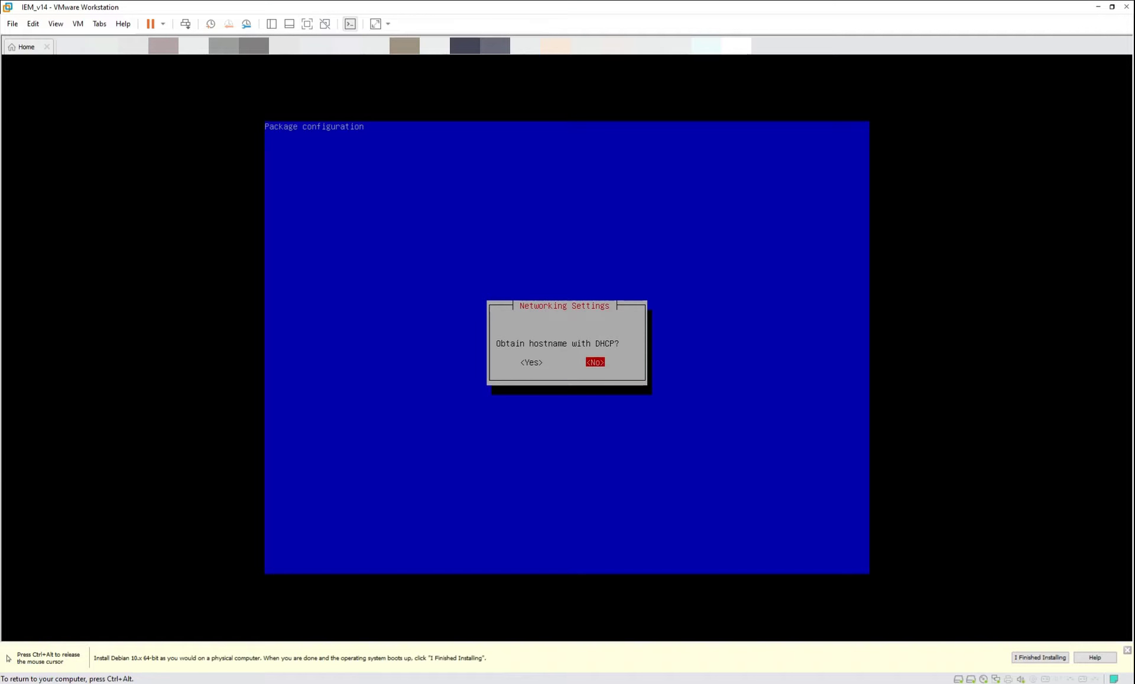
key("Left")
key("Return")
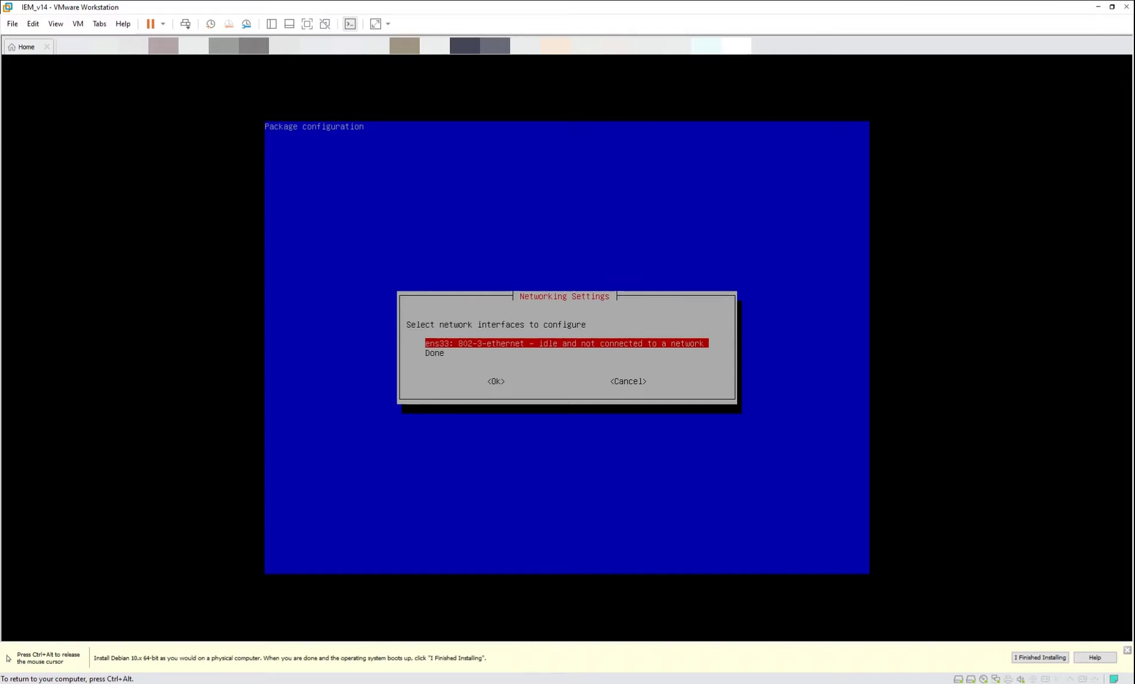
key("Down")
key("Return")
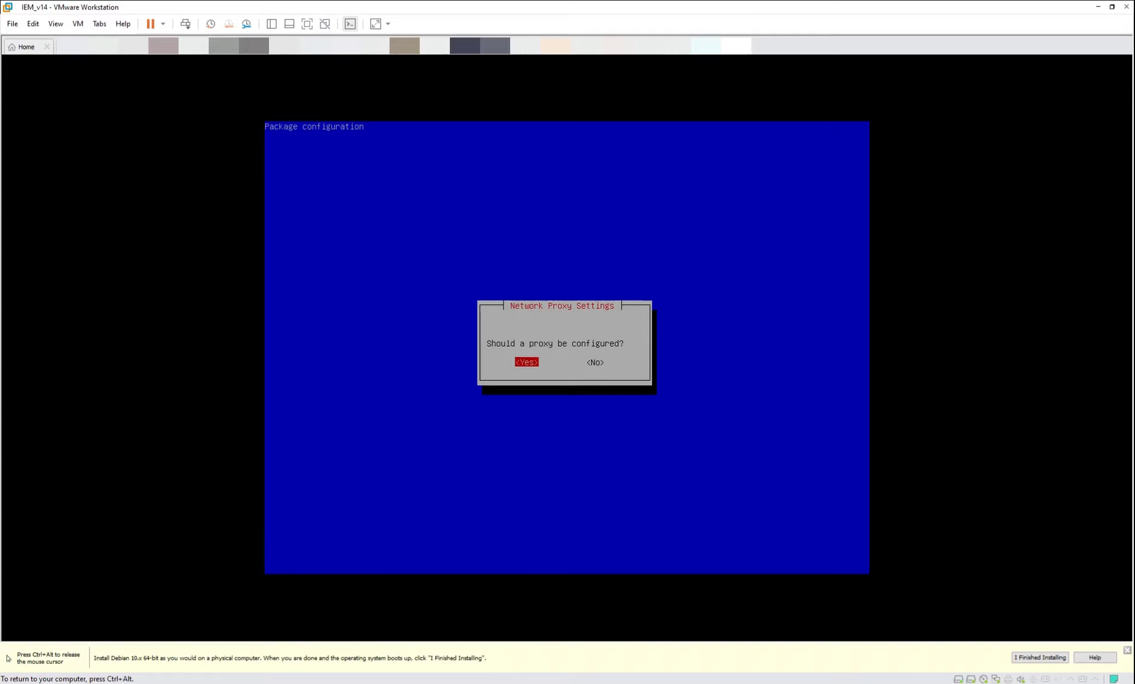
key("Right")
key("Return")
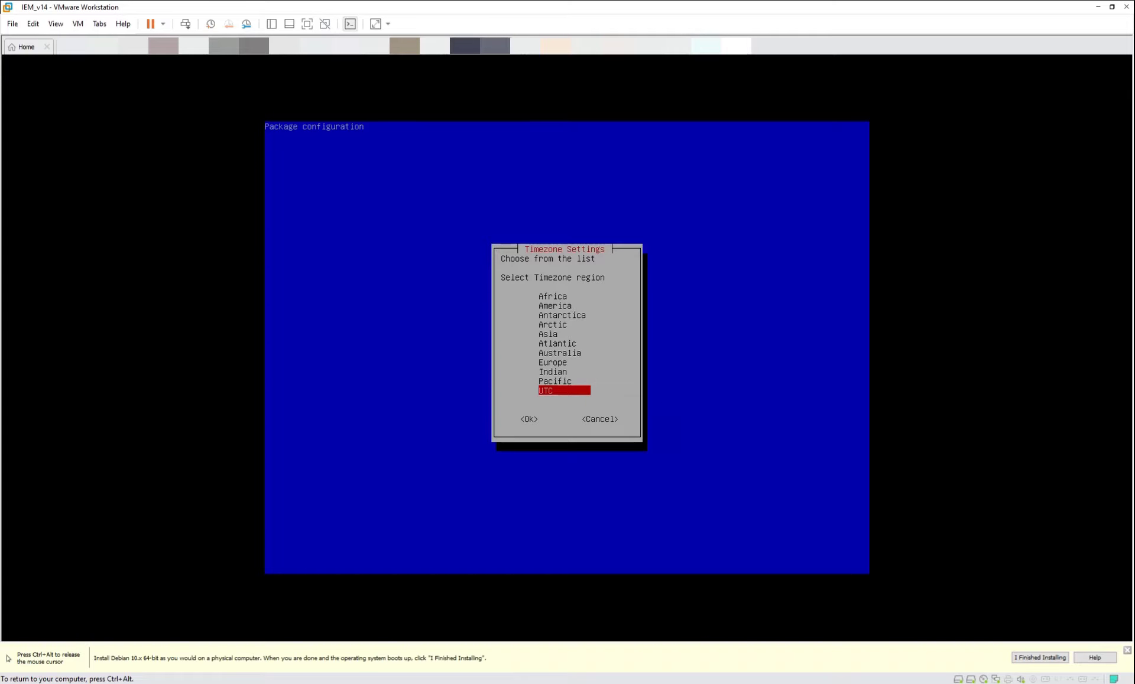
Set the timezone to Europe/London.
key("Up")
key("Up")
key("Up")
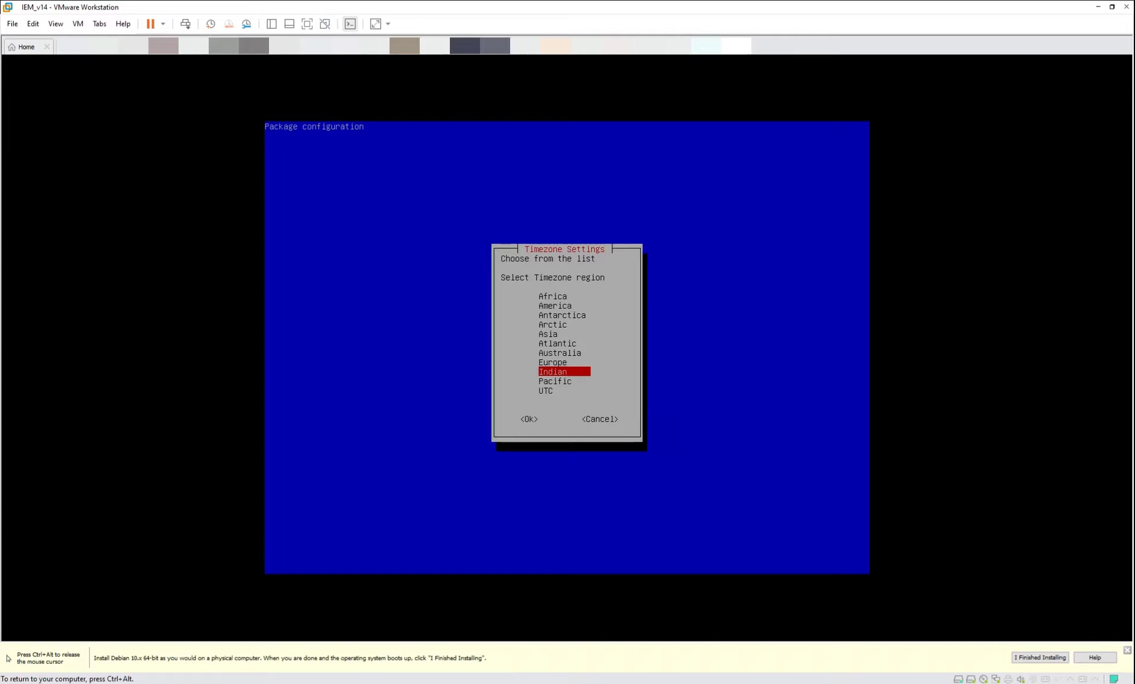
key("Return")
key("Down")
key("Down")
key("Down")
key("Down")
key("Down")
key("Down")
key("Down")
key("Down")
key("Down")
key("Down")
key("Down")
key("Down")
key("Down")
key("Down")
key("Down")
key("Down")
key("Down")
key("Down")
key("Down")
key("Down")
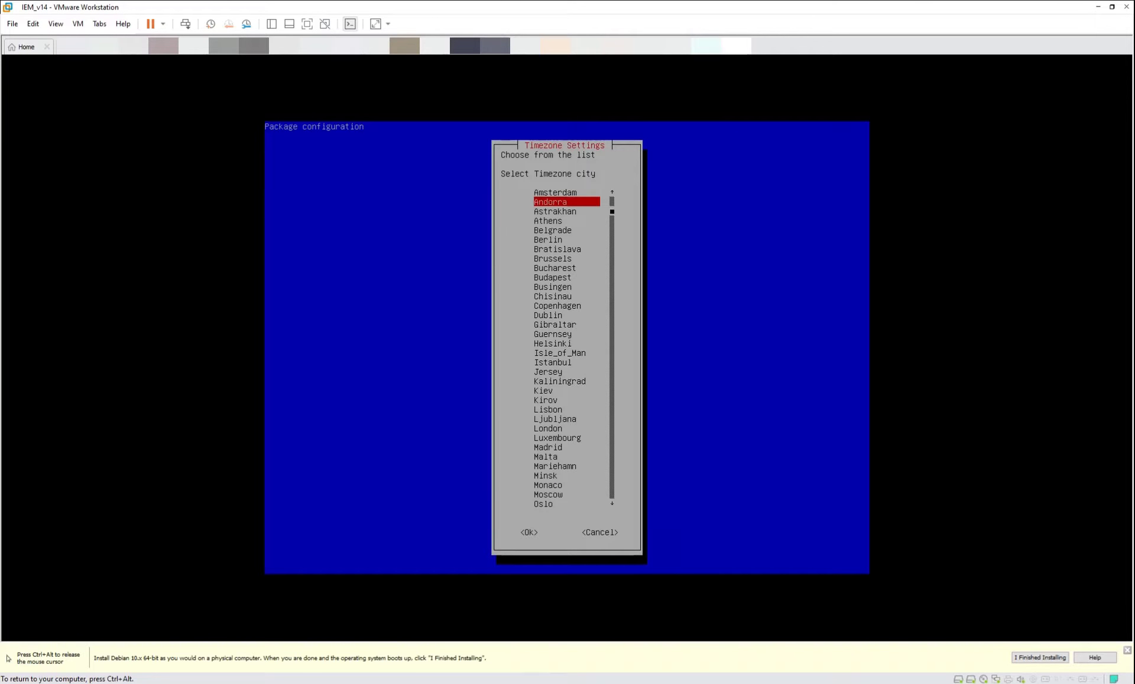
key("Return")
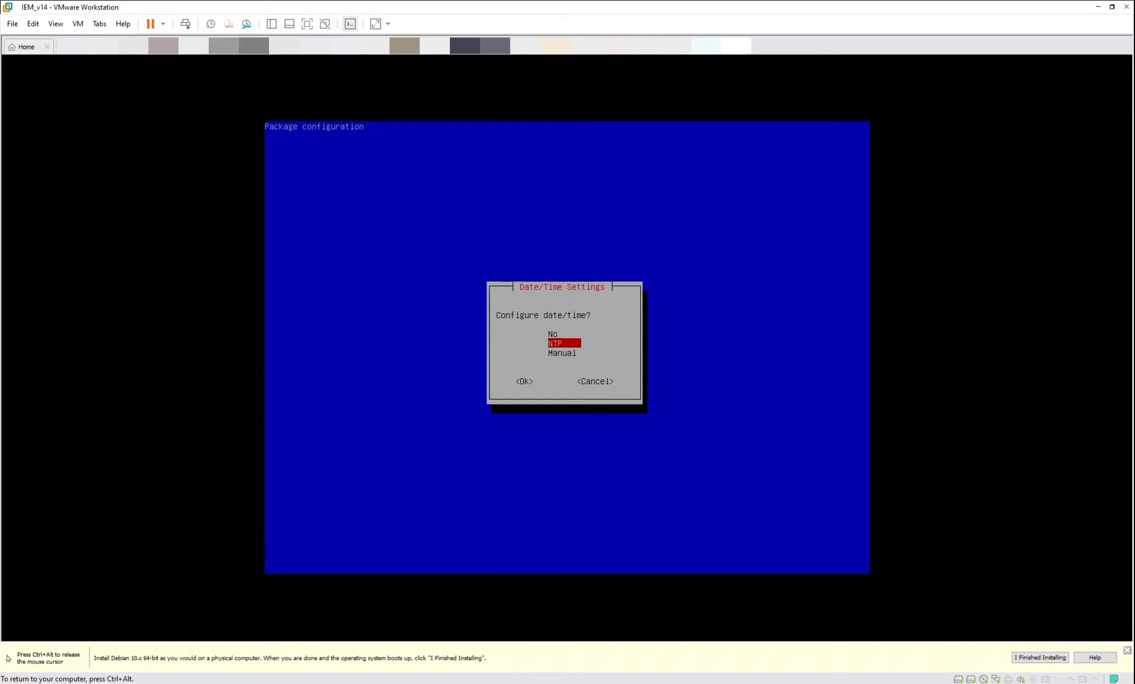
Choose NTP time sync and add uk.pool.ntp.org as the NTP server.
key("Return")
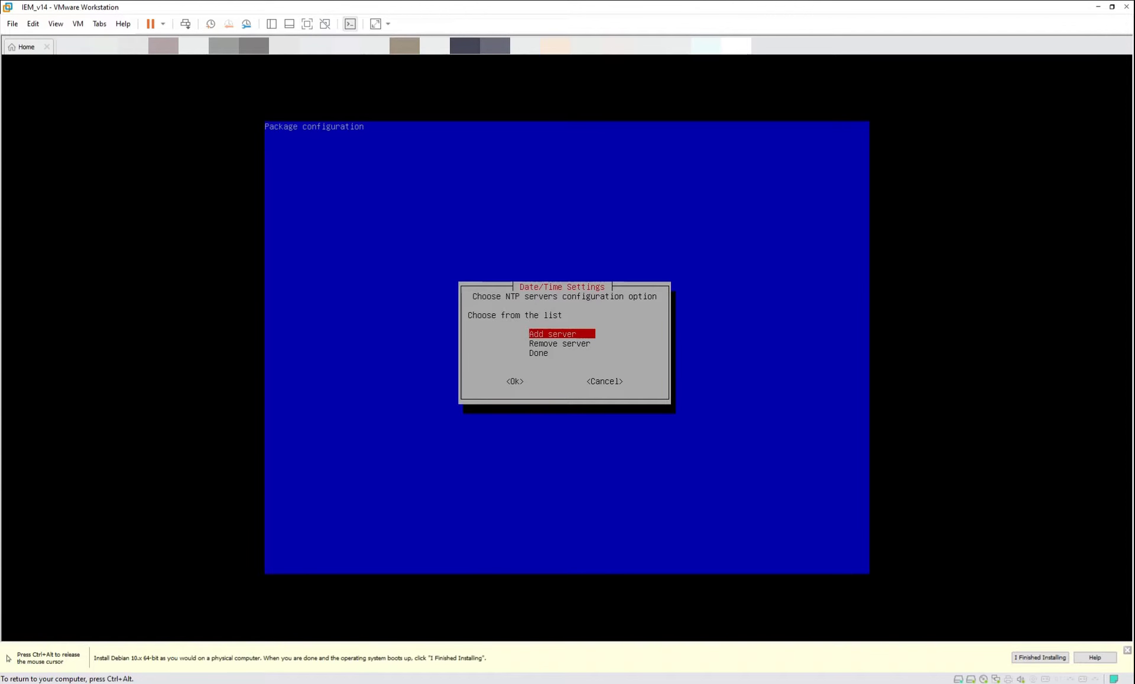
key("Return")
key("ctrl+alt")
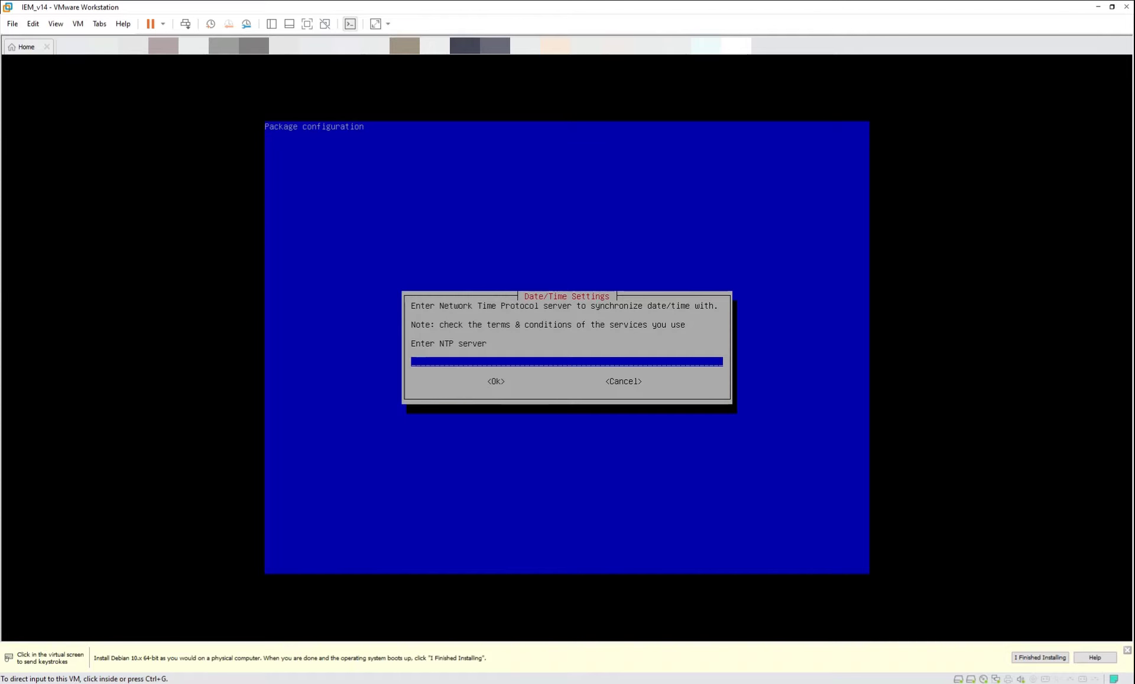
left_click(640, 363)
type("u")
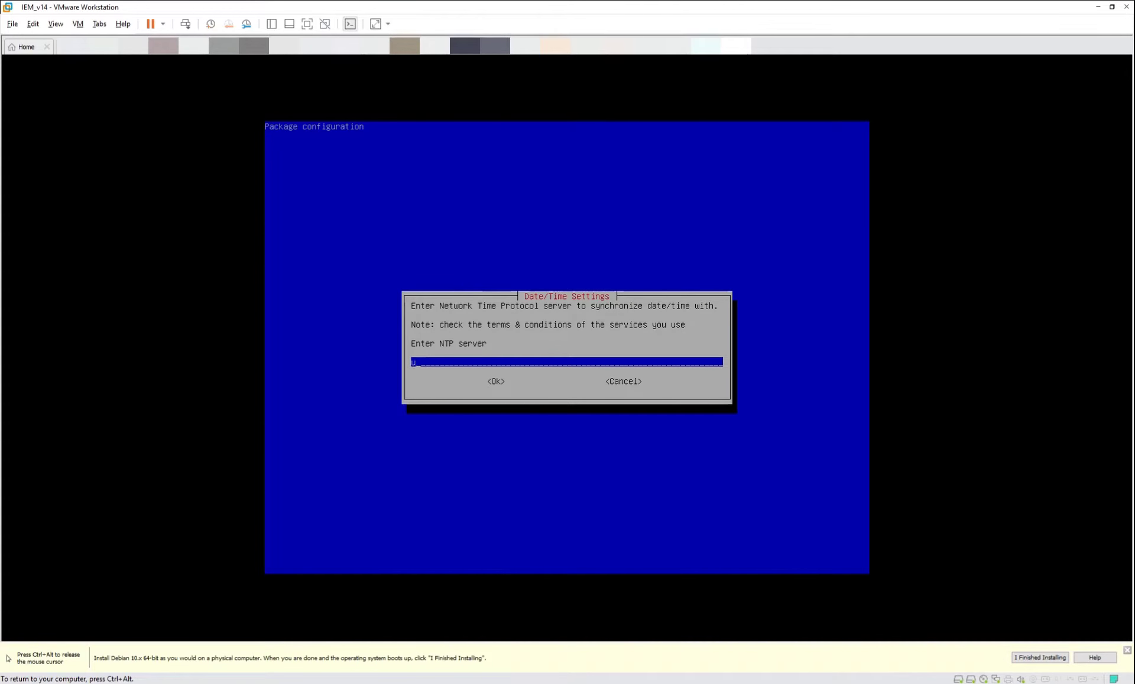
type("k.pool.ntp.org")
key("Tab")
key("Return")
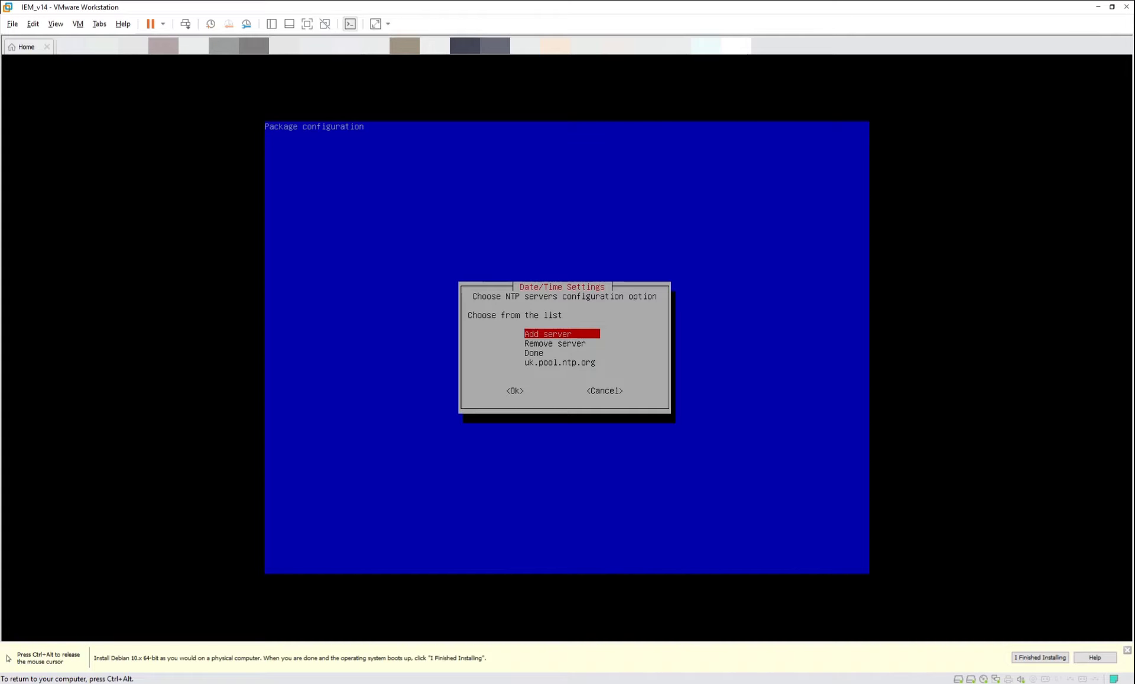
key("Down")
key("Down")
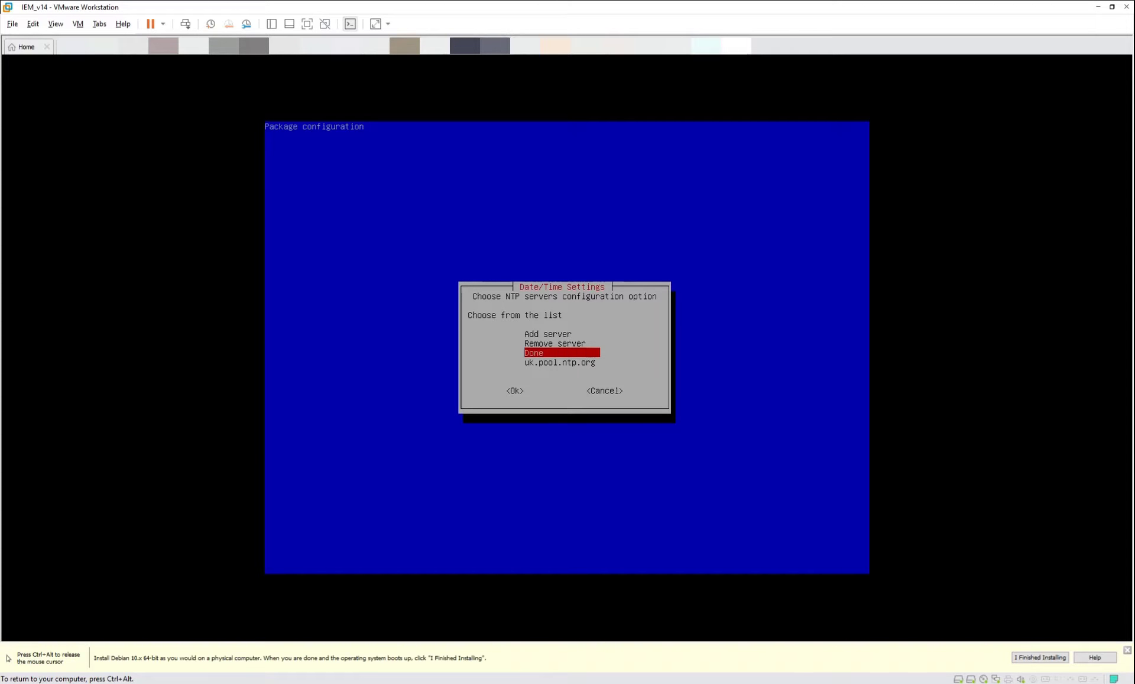
key("Return")
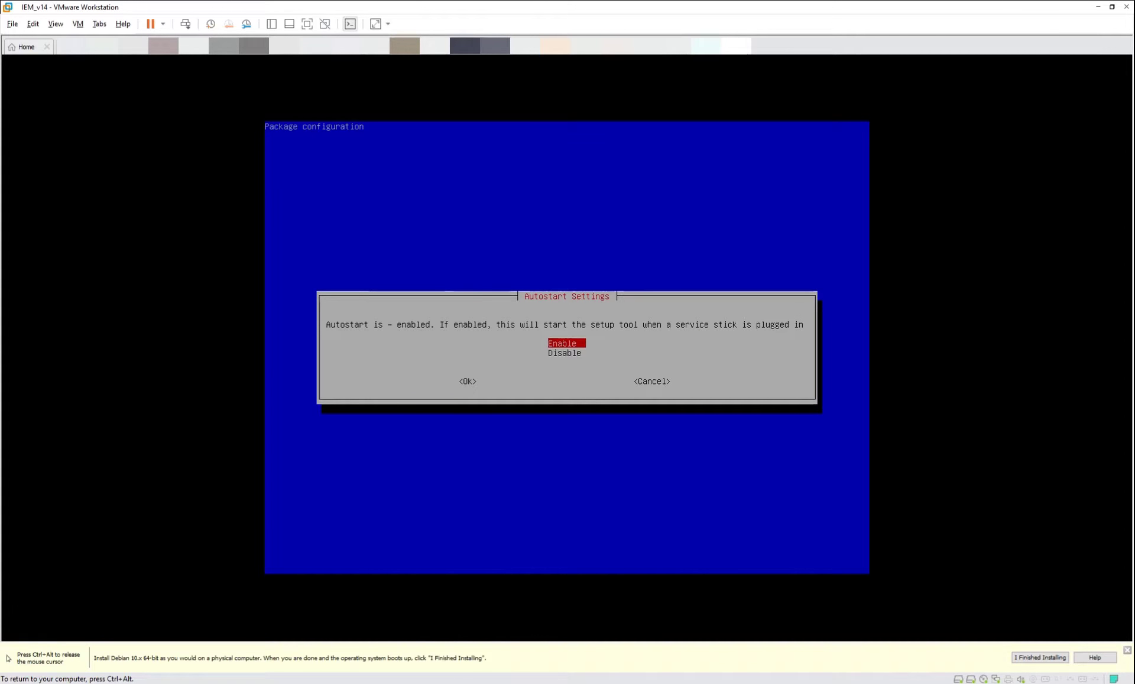
Keep autostart enabled, complete first-boot setup, and force-disconnect the CD/DVD (IDE) drive.
key("Return")
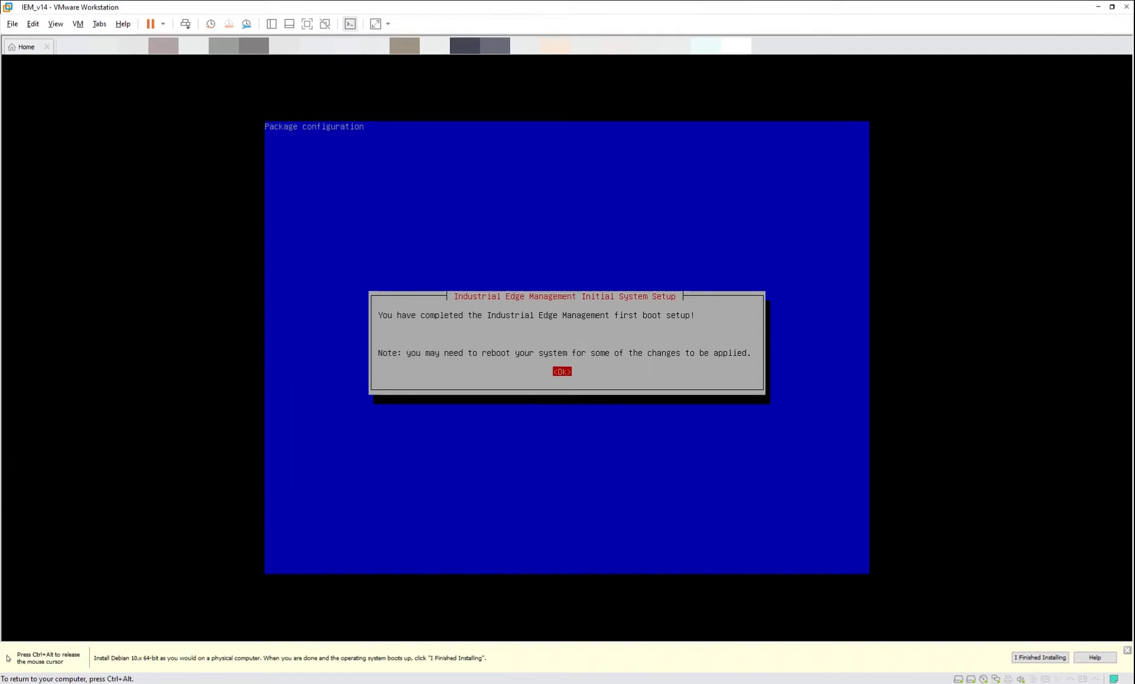
key("Return")
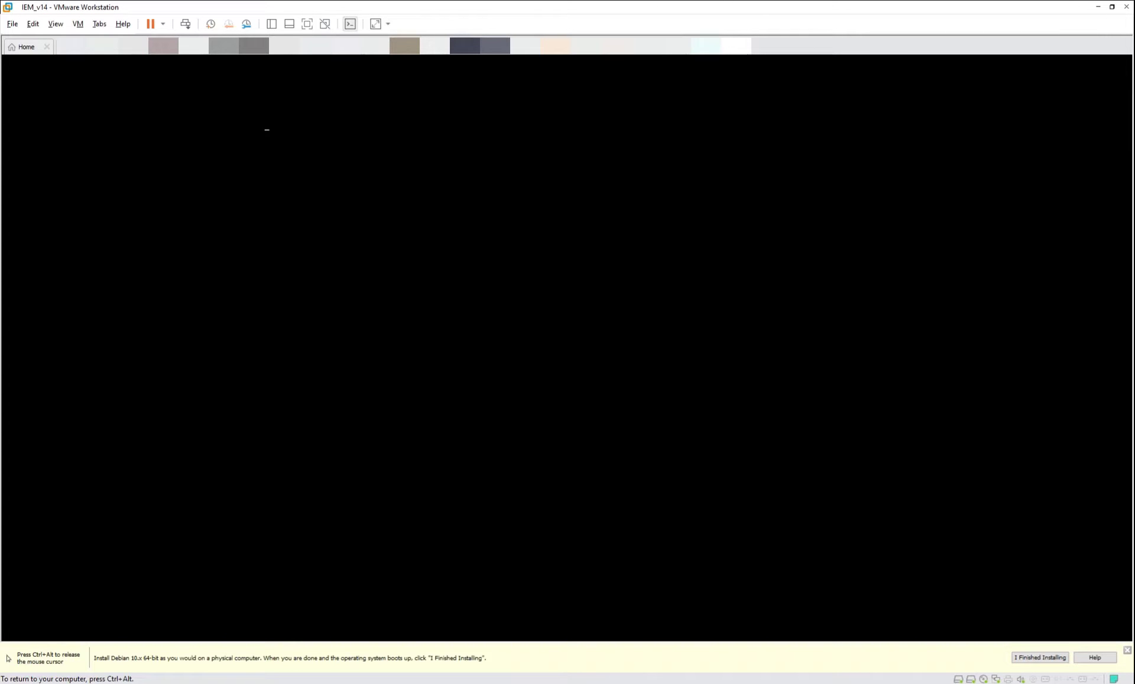
key("ctrl+alt")
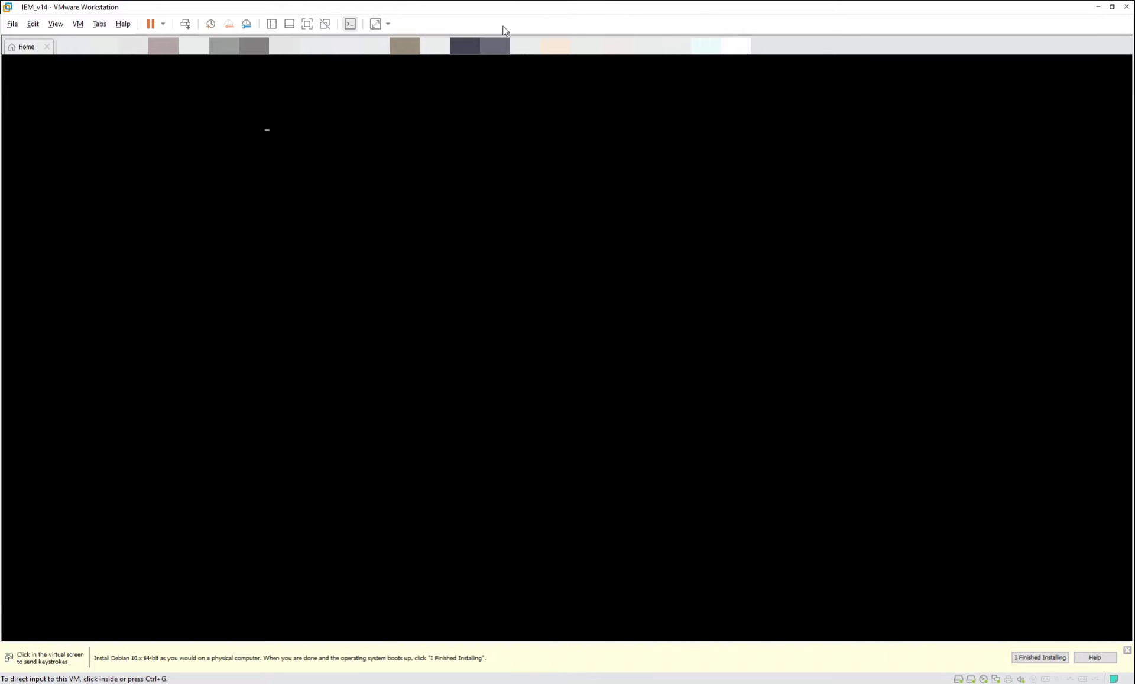
right_click(711, 51)
mouse_move(776, 83)
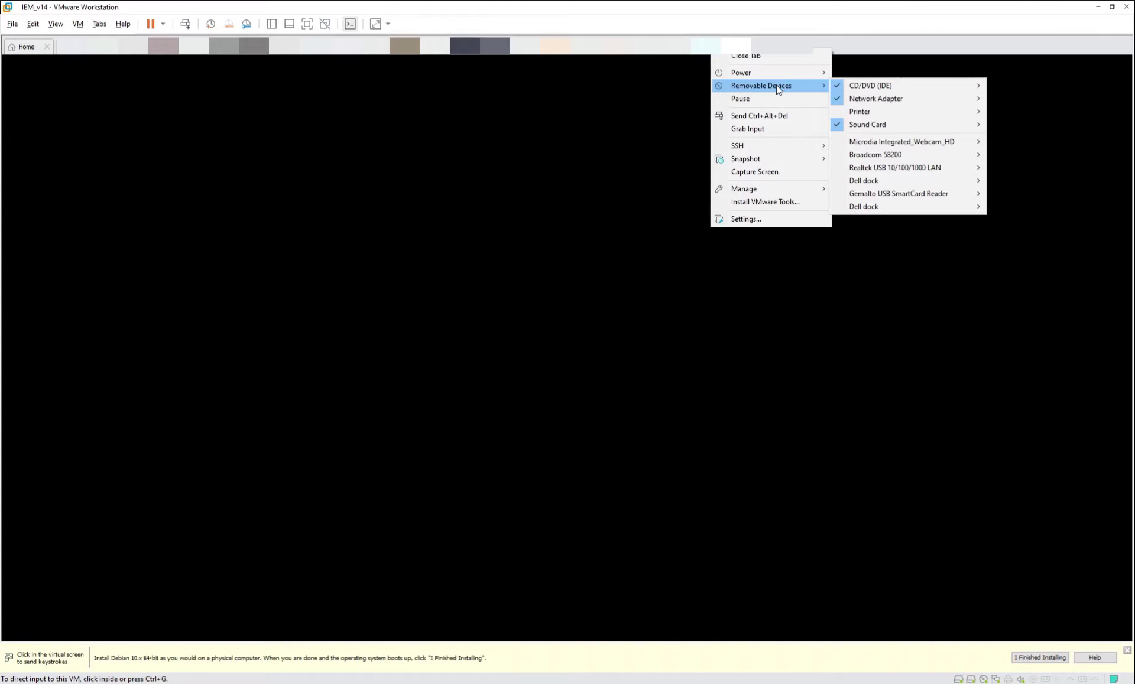
mouse_move(915, 87)
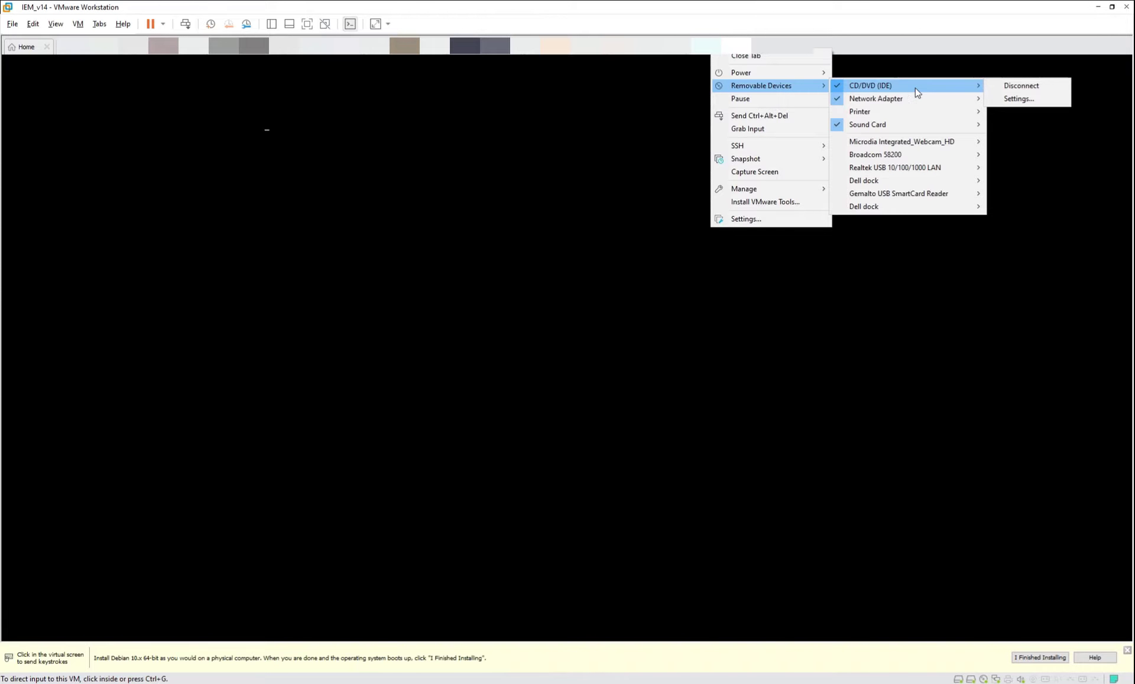
left_click(1005, 87)
left_click(584, 379)
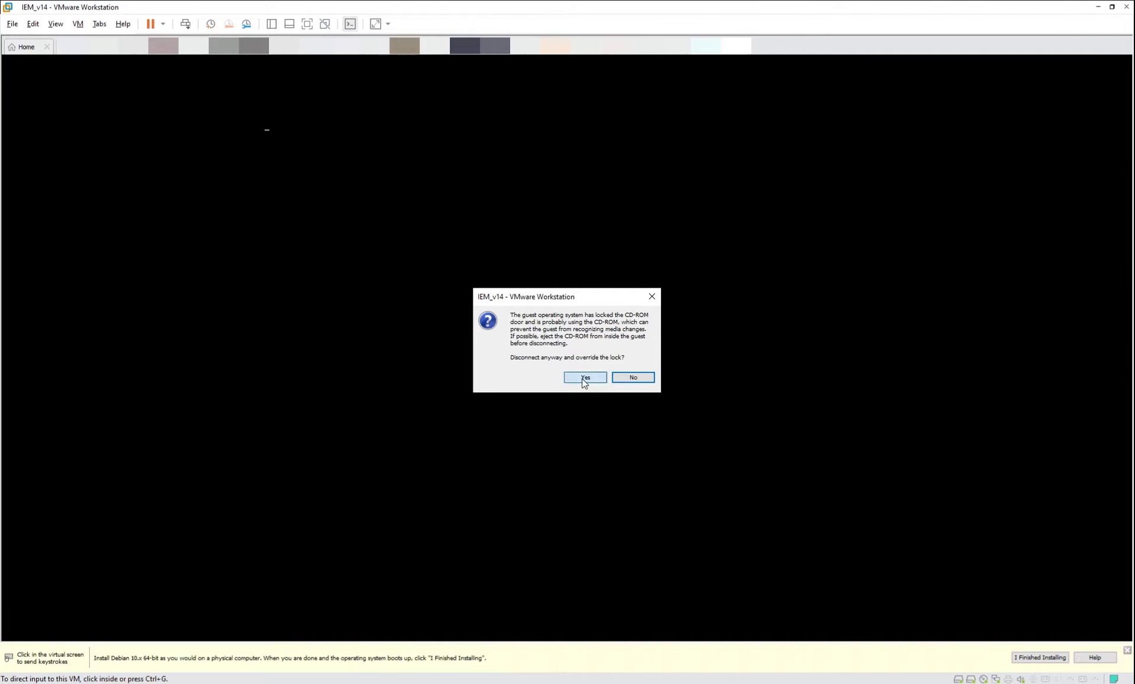
left_click(613, 274)
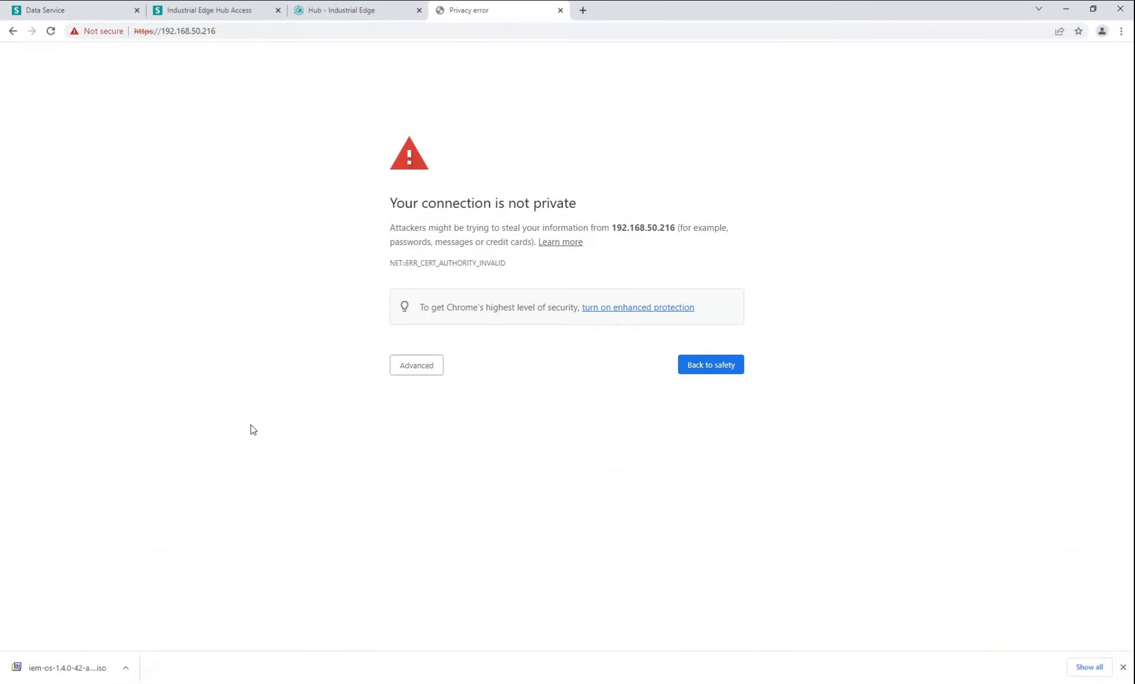
Proceed past the certificate warning at 192.168.50.216, then return to the Hub tab.
left_click(418, 364)
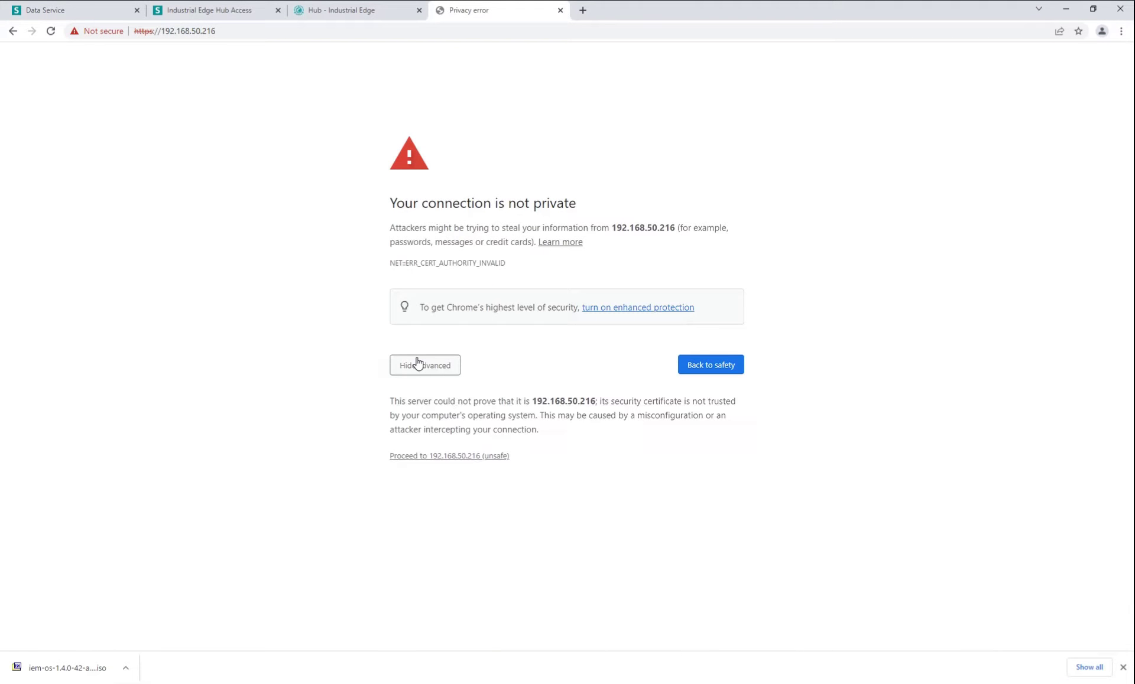
left_click(482, 456)
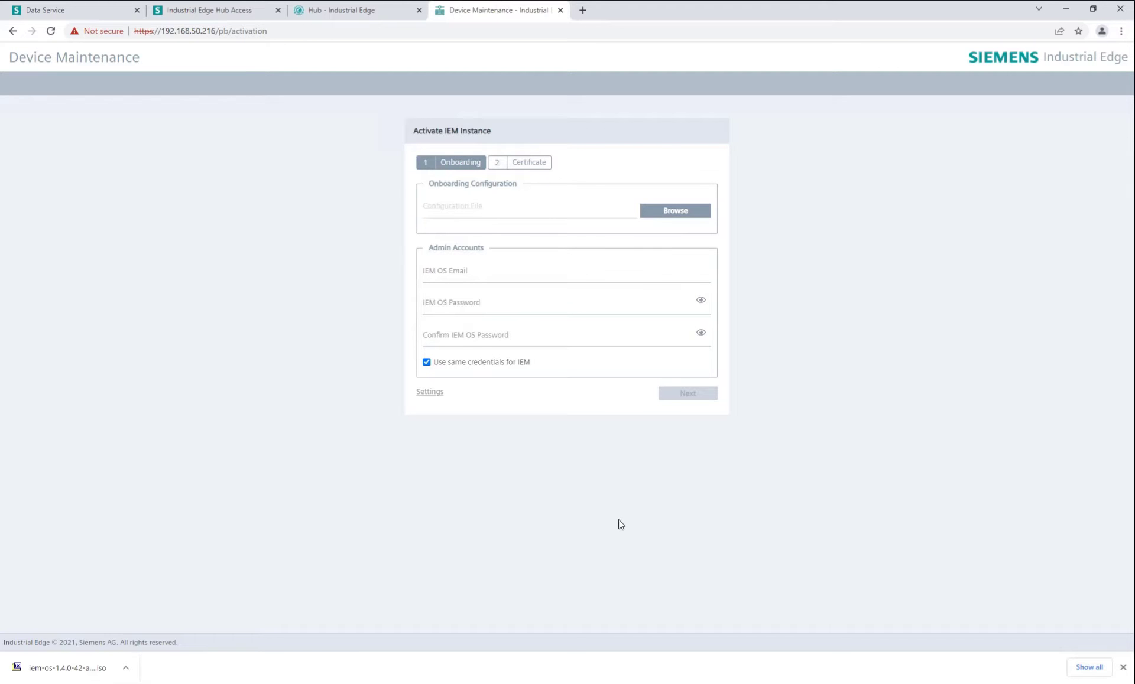
left_click(362, 11)
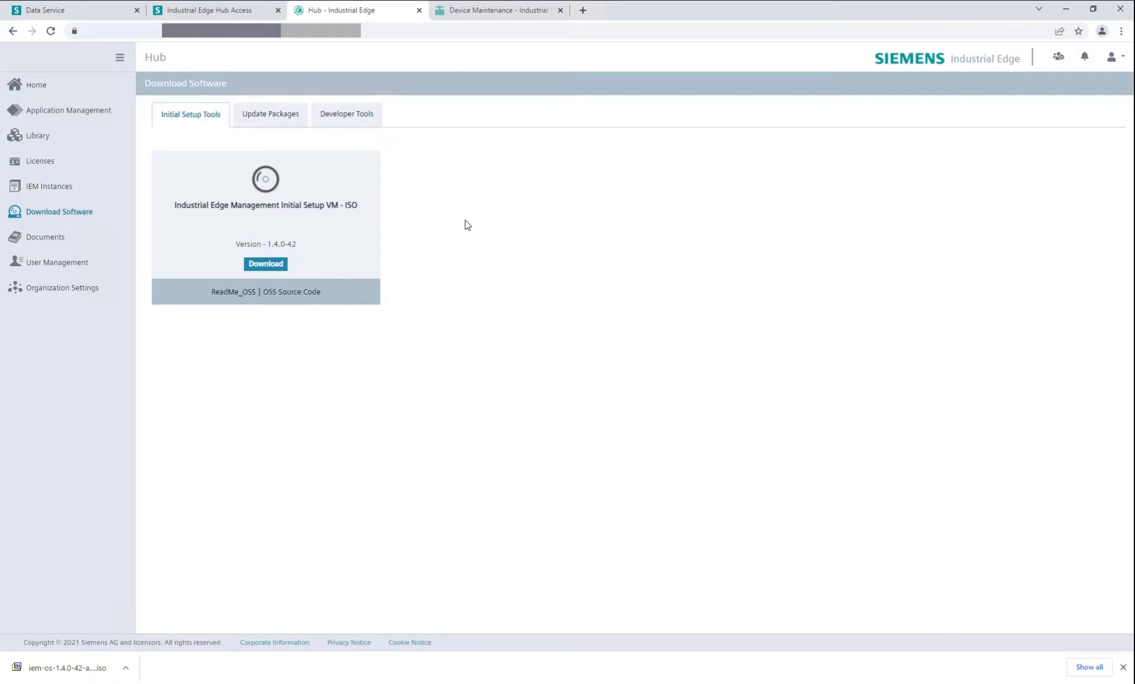
Create IEM instance 'iem14mz' in the Hub and download its configuration JSON file.
left_click(83, 195)
left_click(244, 115)
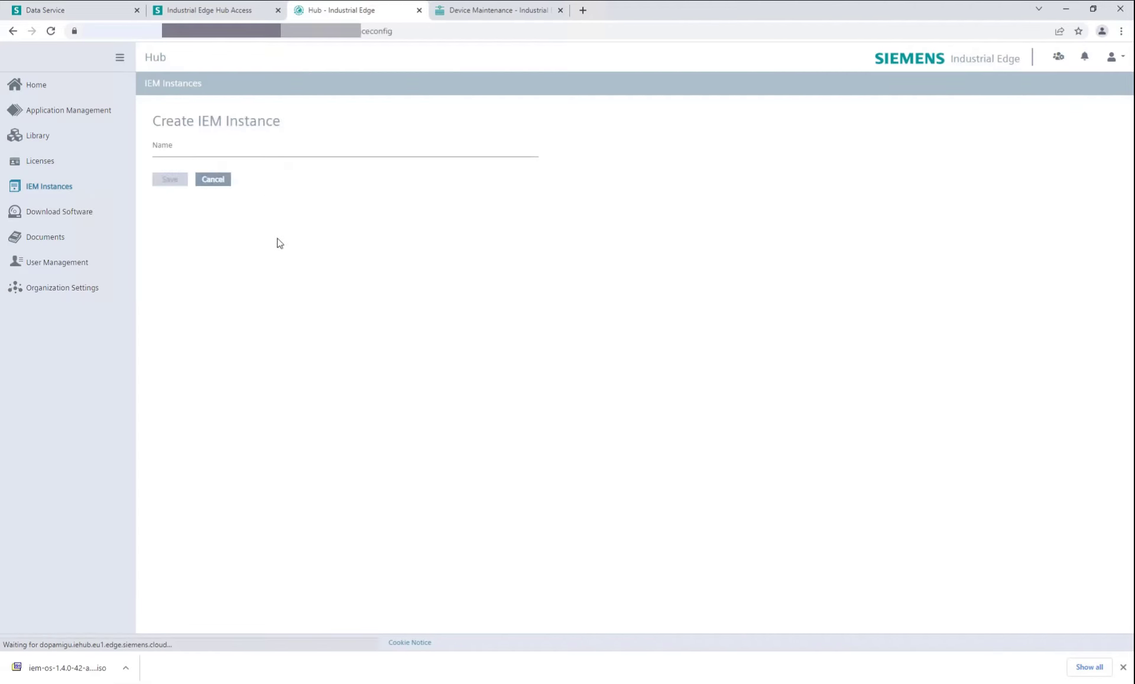
left_click(273, 154)
type("i")
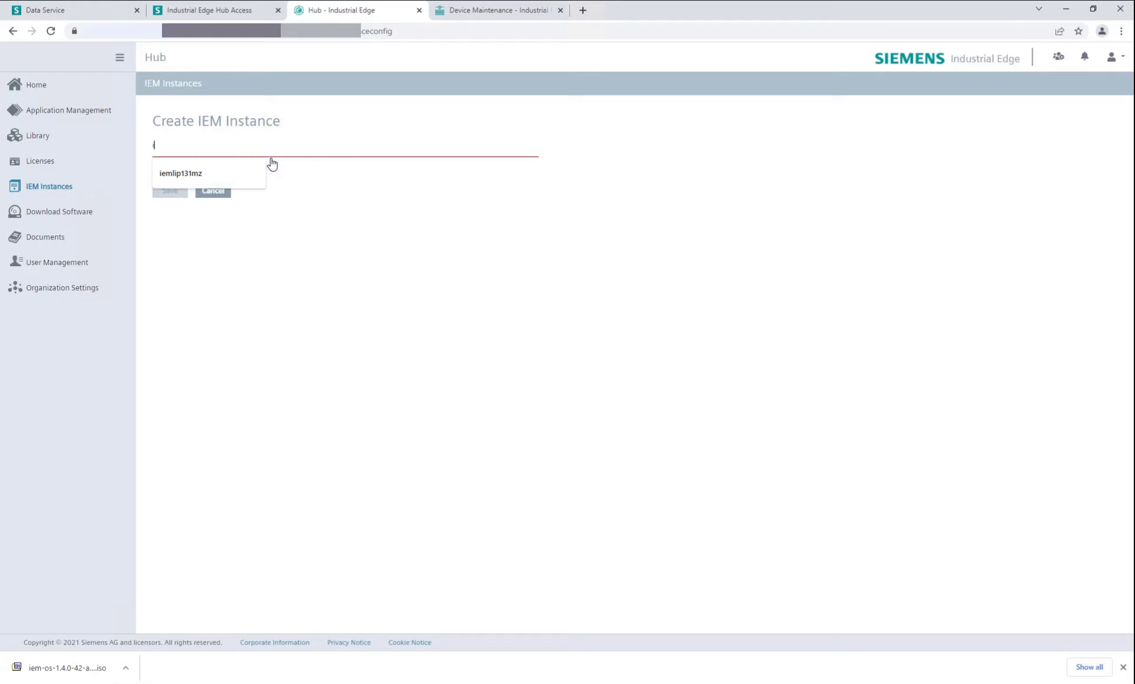
type("em14mz")
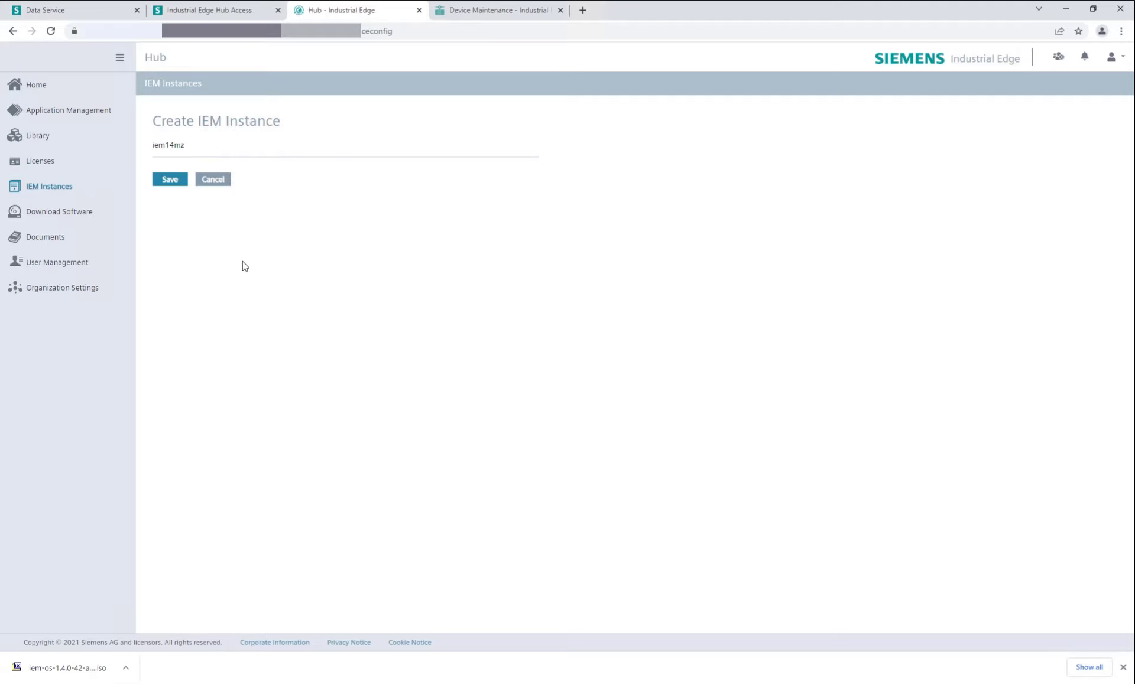
left_click(170, 186)
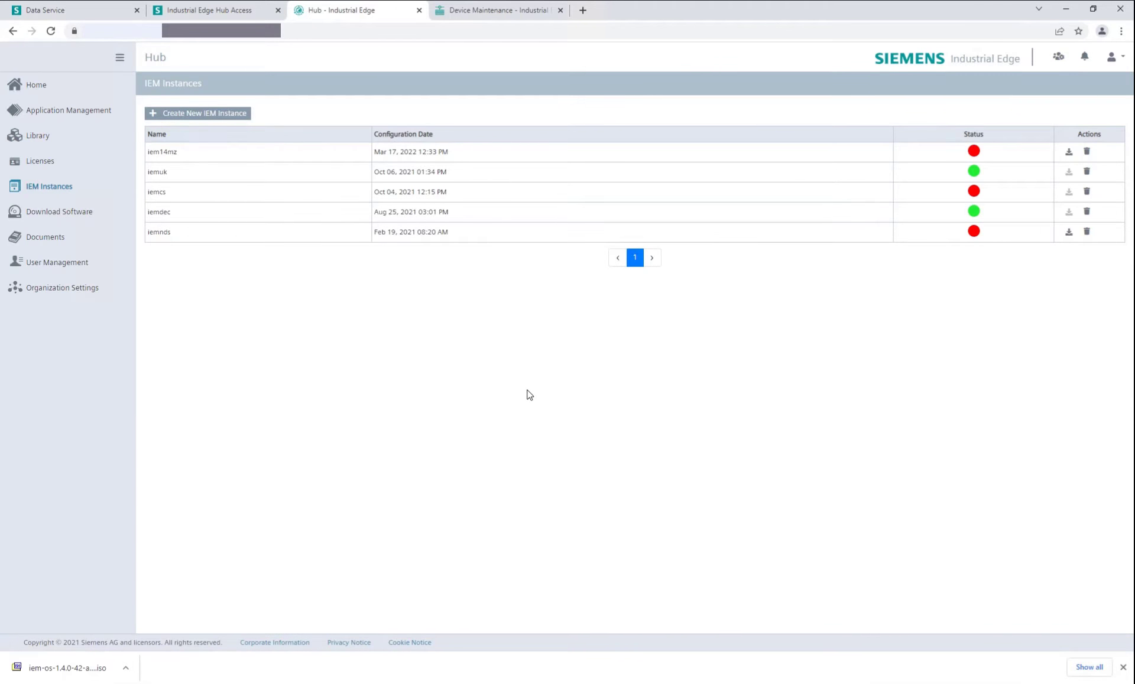
left_click(1069, 155)
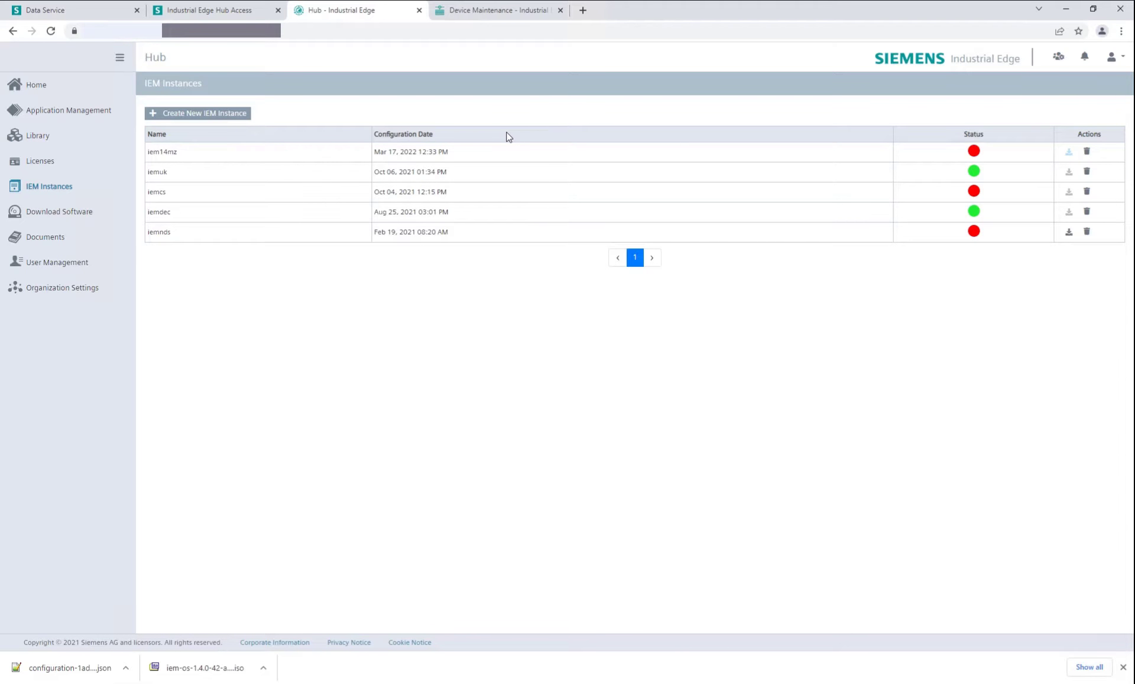
mouse_move(481, 2)
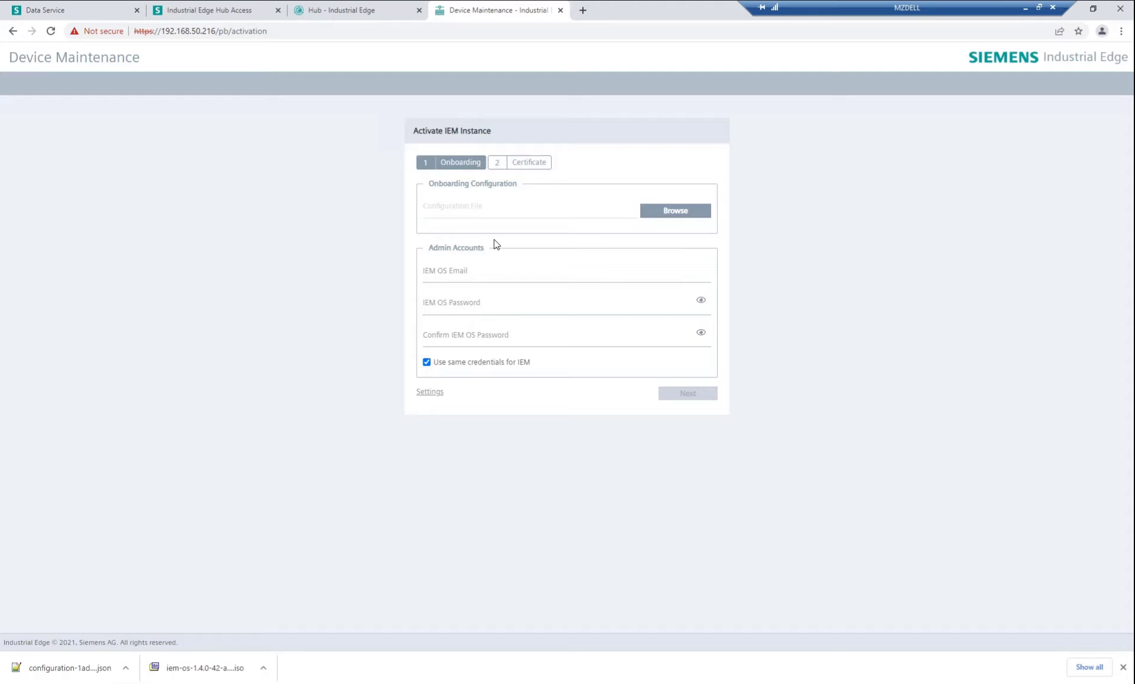
Load the configuration JSON, enter the IEM OS admin email and password twice, and continue.
left_click(687, 218)
double_click(219, 106)
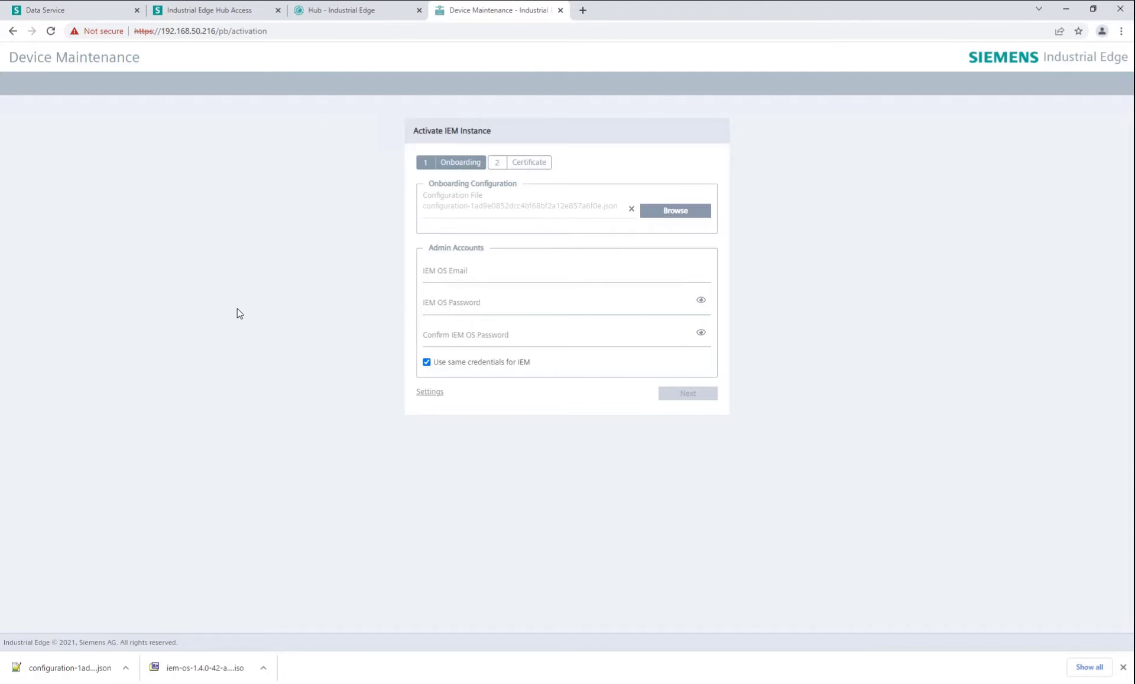
left_click(500, 269)
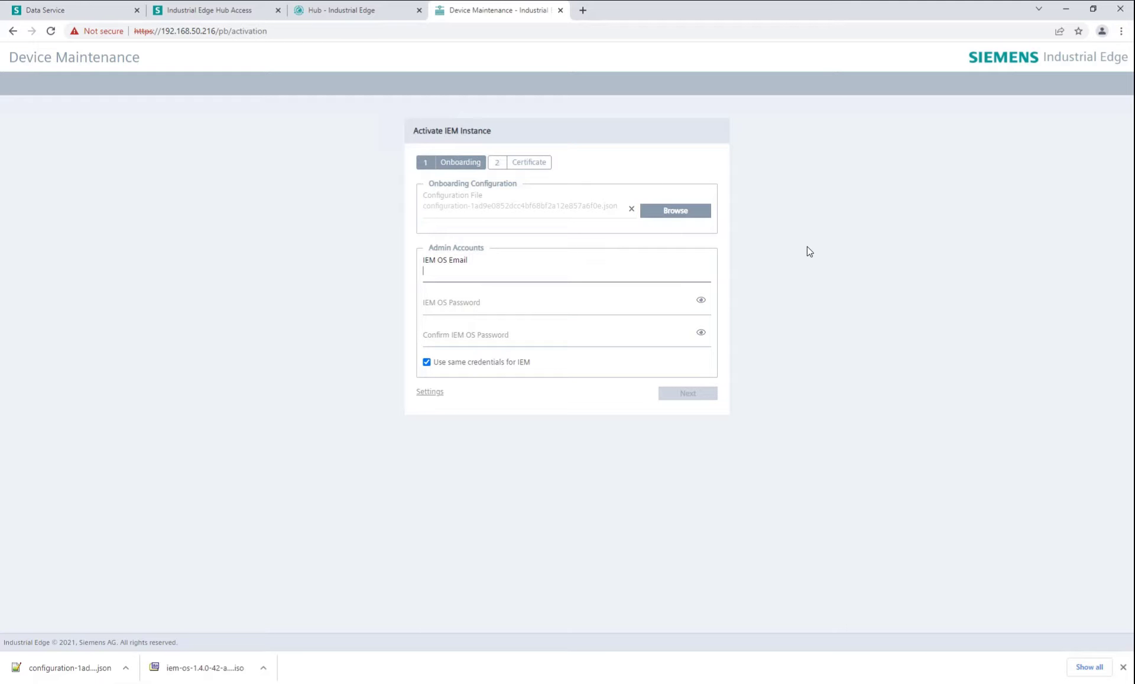
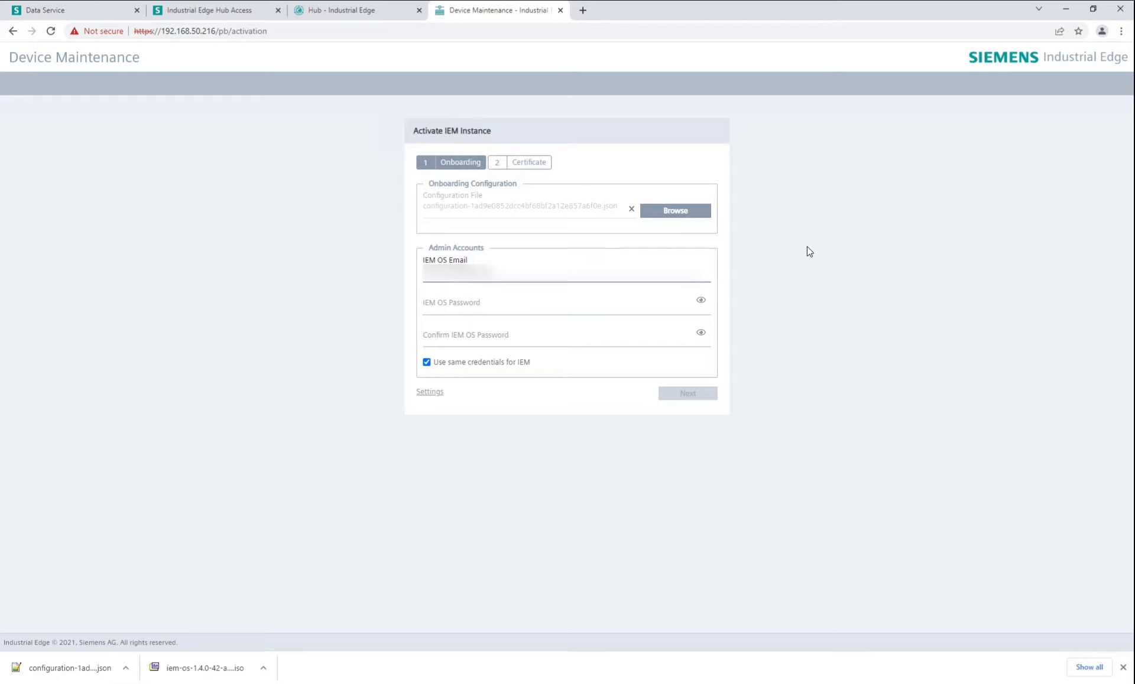
key("Tab")
type("admin1234")
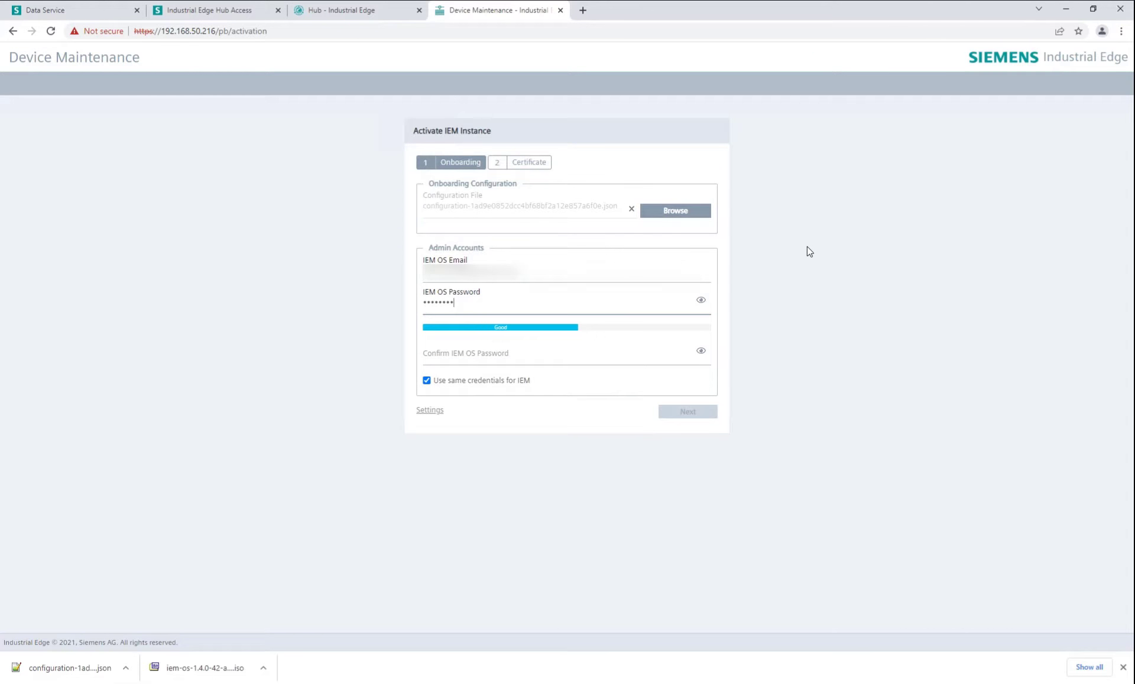
key("Tab")
type("admin1234")
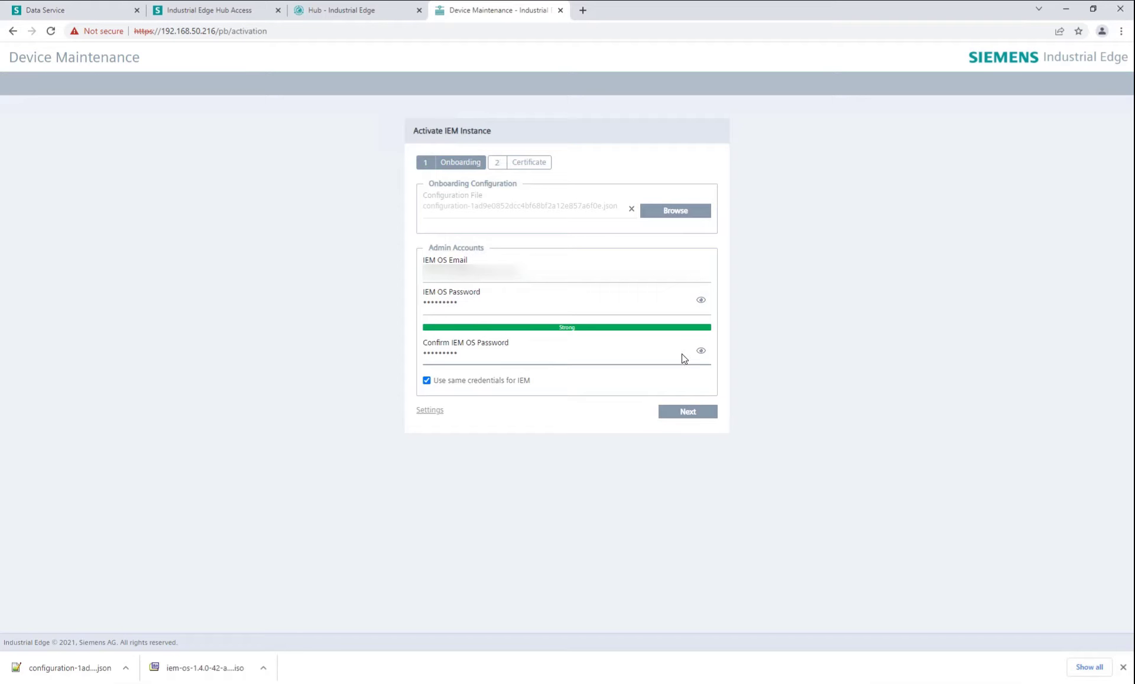
left_click(690, 418)
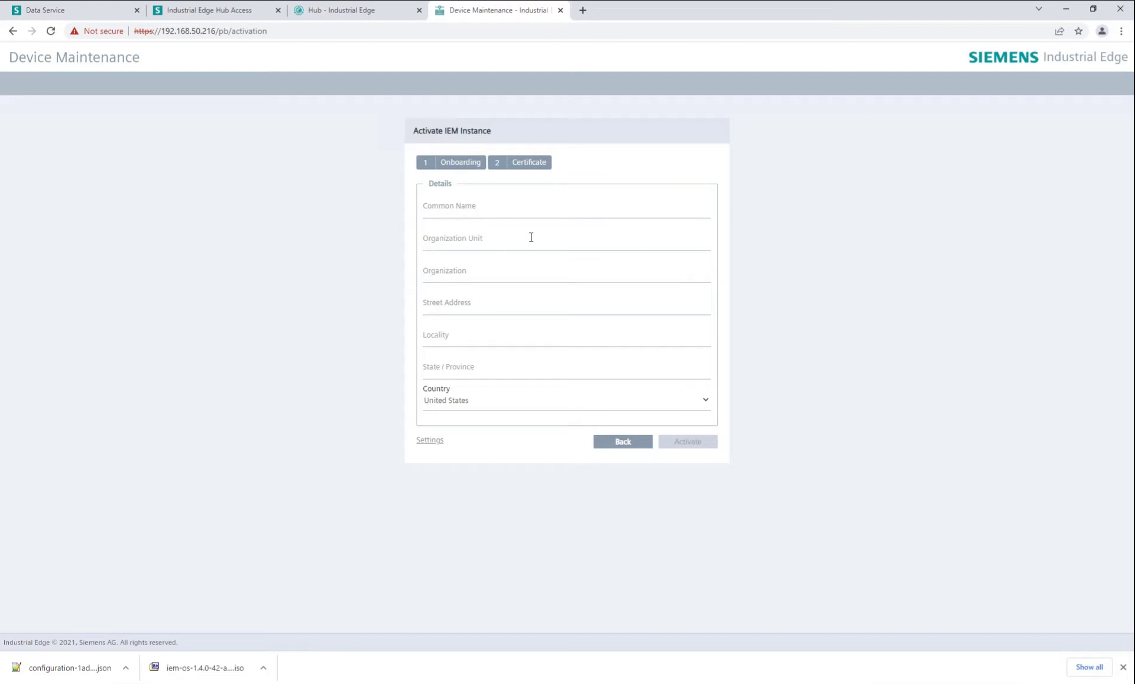
Activate the instance with common name 'Siemens' and country United Kingdom.
left_click(519, 206)
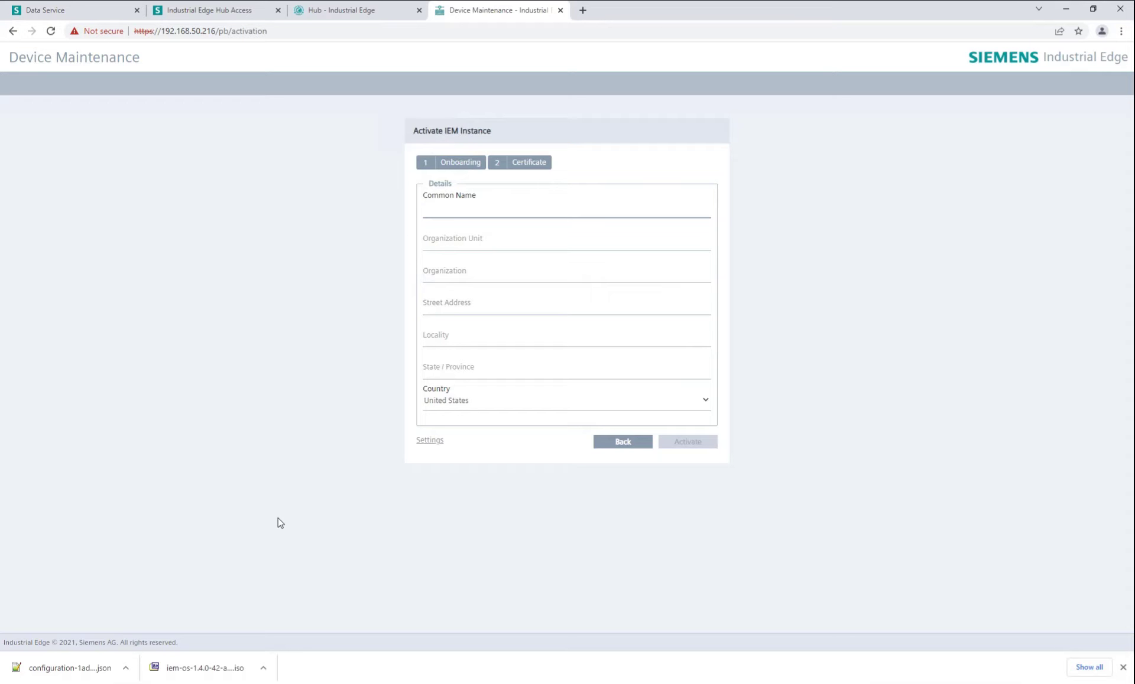
type("Siemens")
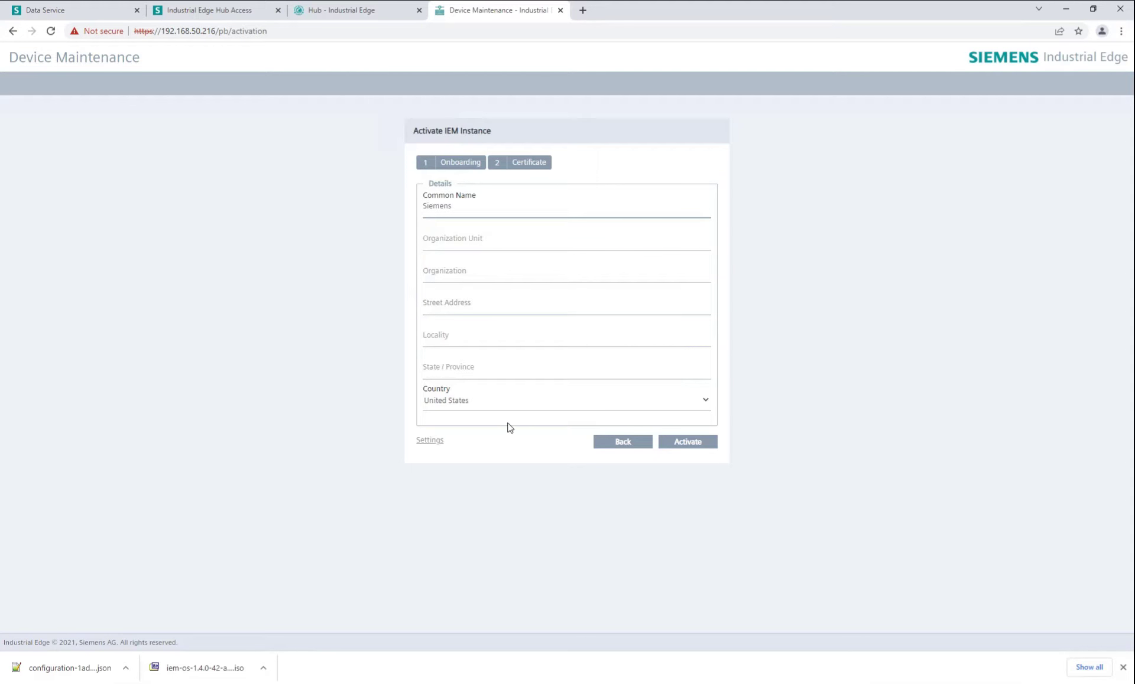
left_click(521, 405)
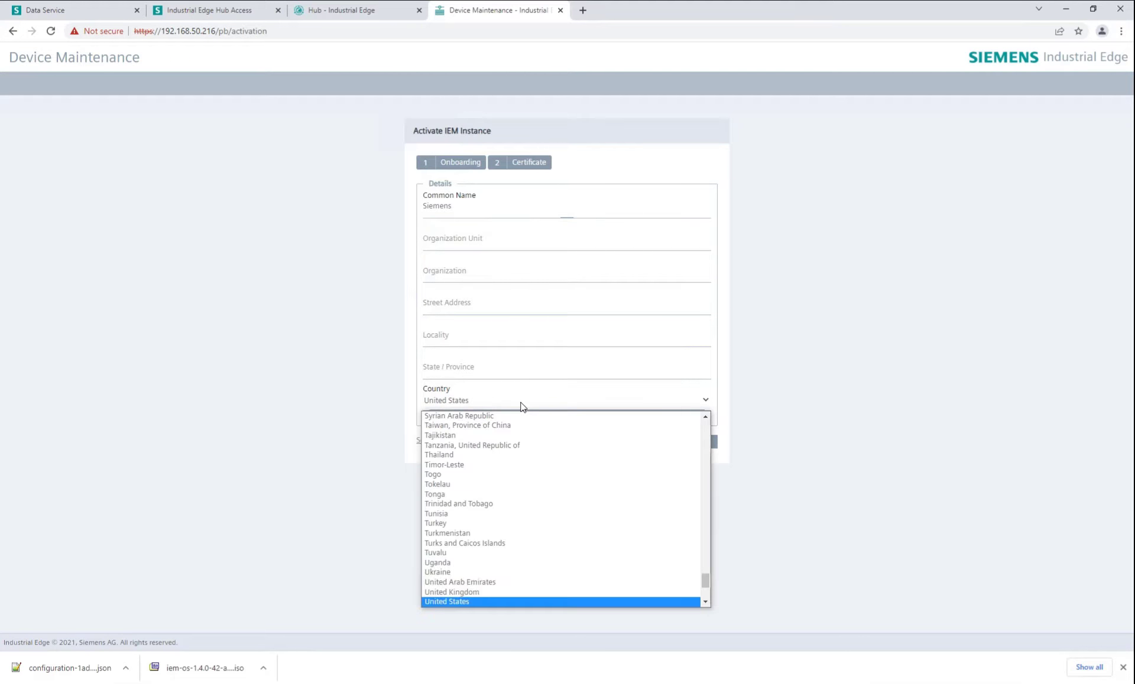
left_click(535, 592)
left_click(687, 442)
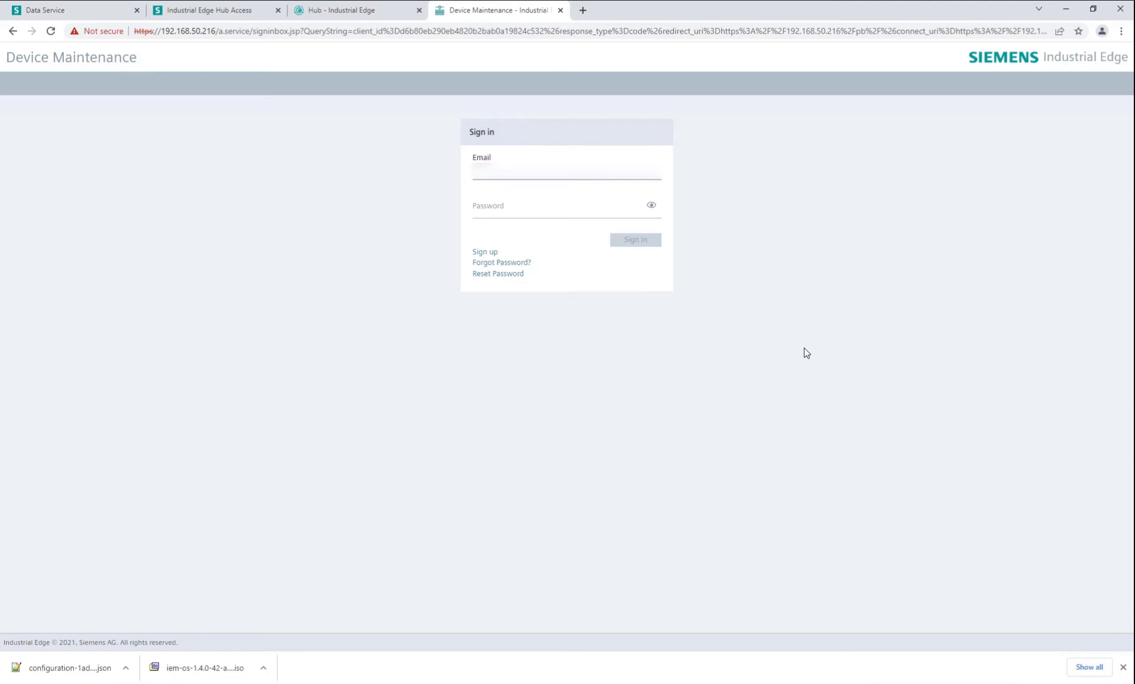
Sign in to IEM with the account email and password.
key("Tab")
type("********")
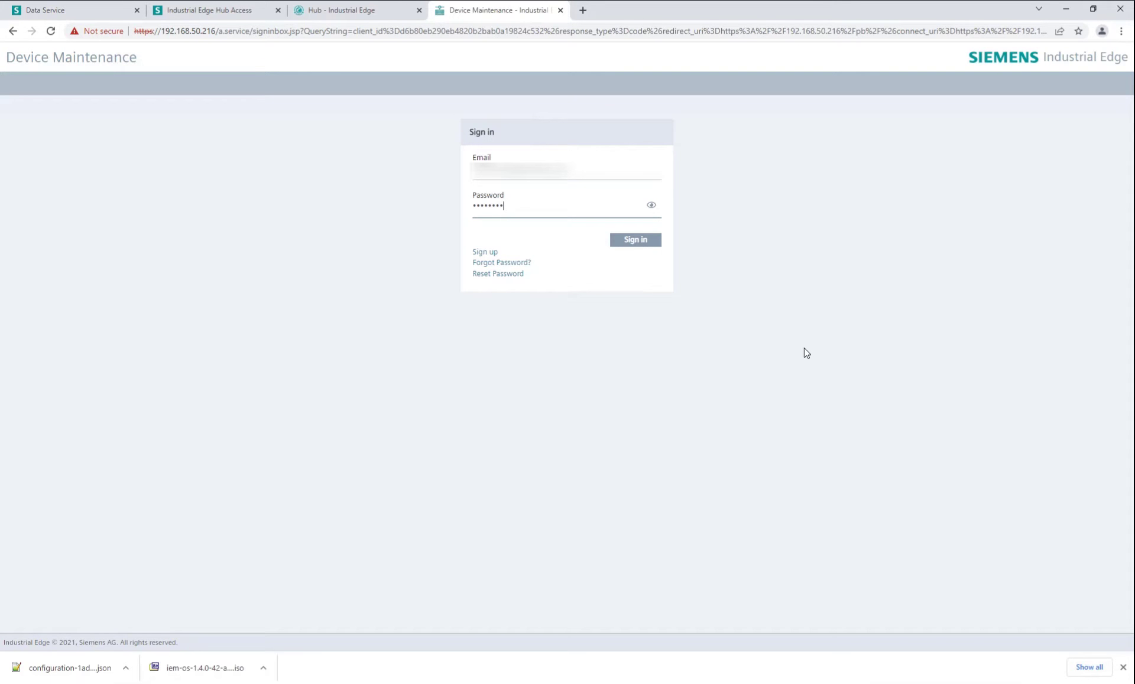
key("Return")
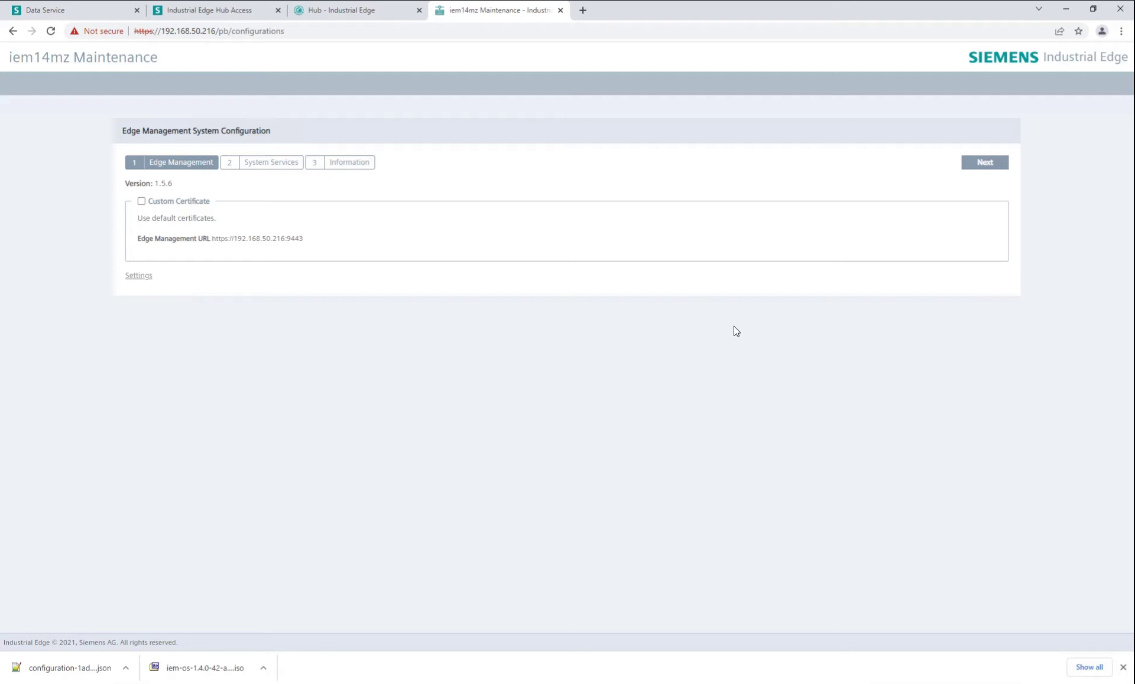
Inspect App Configuration Service, Device Catalog and State Service settings, then advance to Information.
left_click(991, 165)
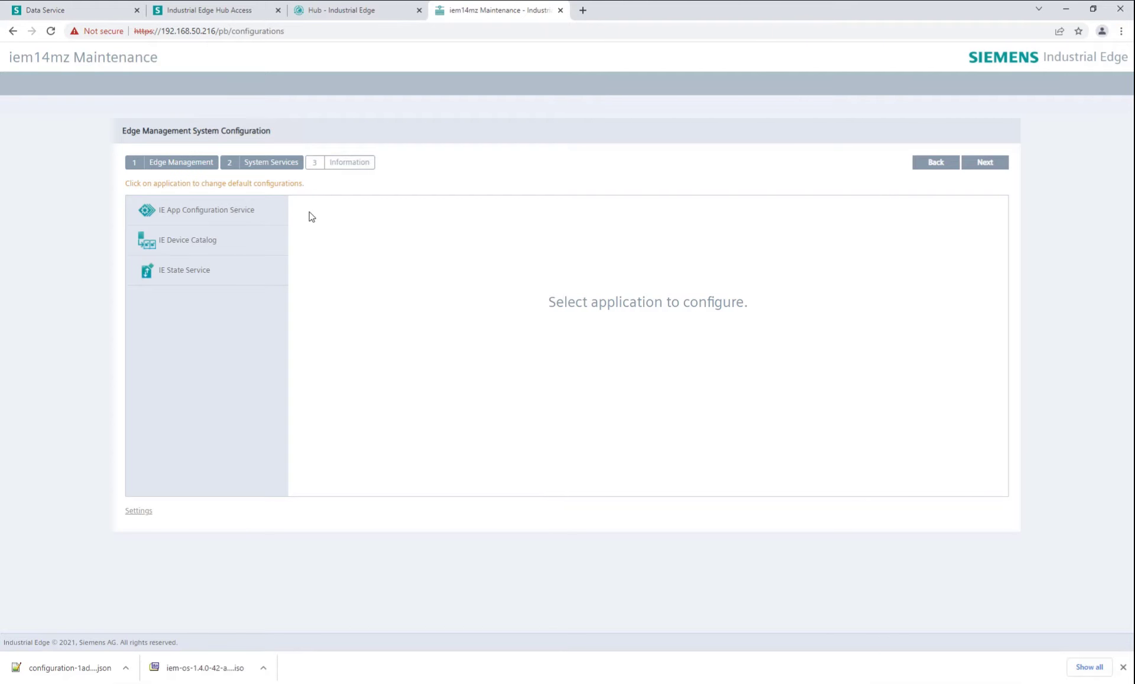
left_click(231, 211)
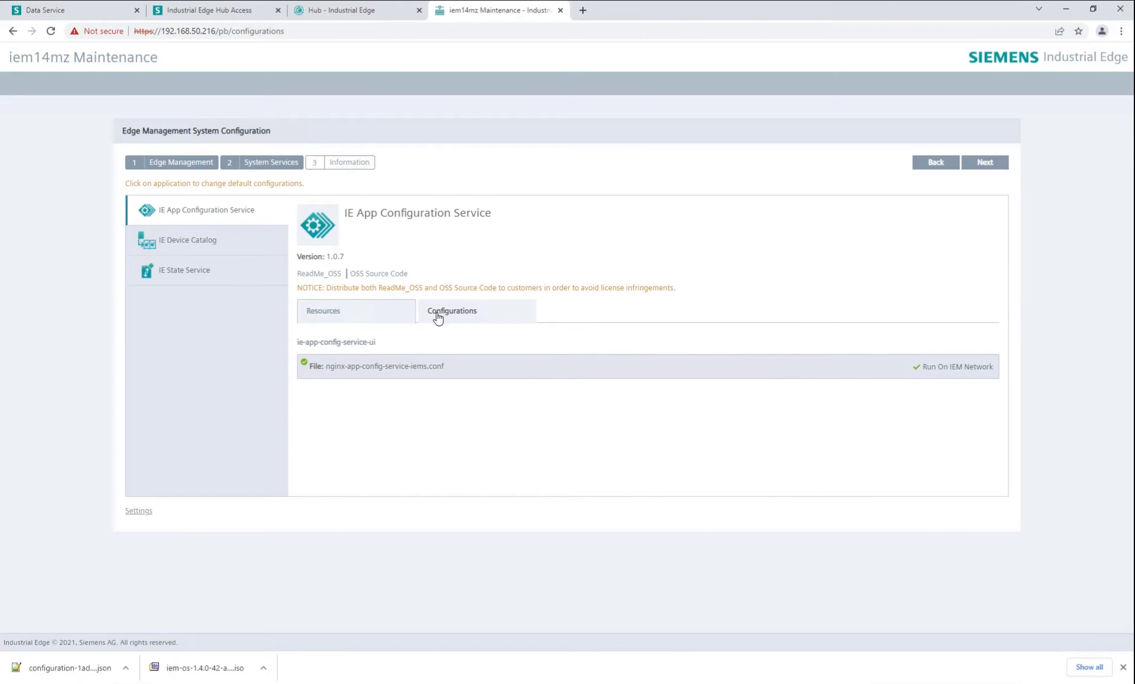
left_click(352, 311)
left_click(218, 253)
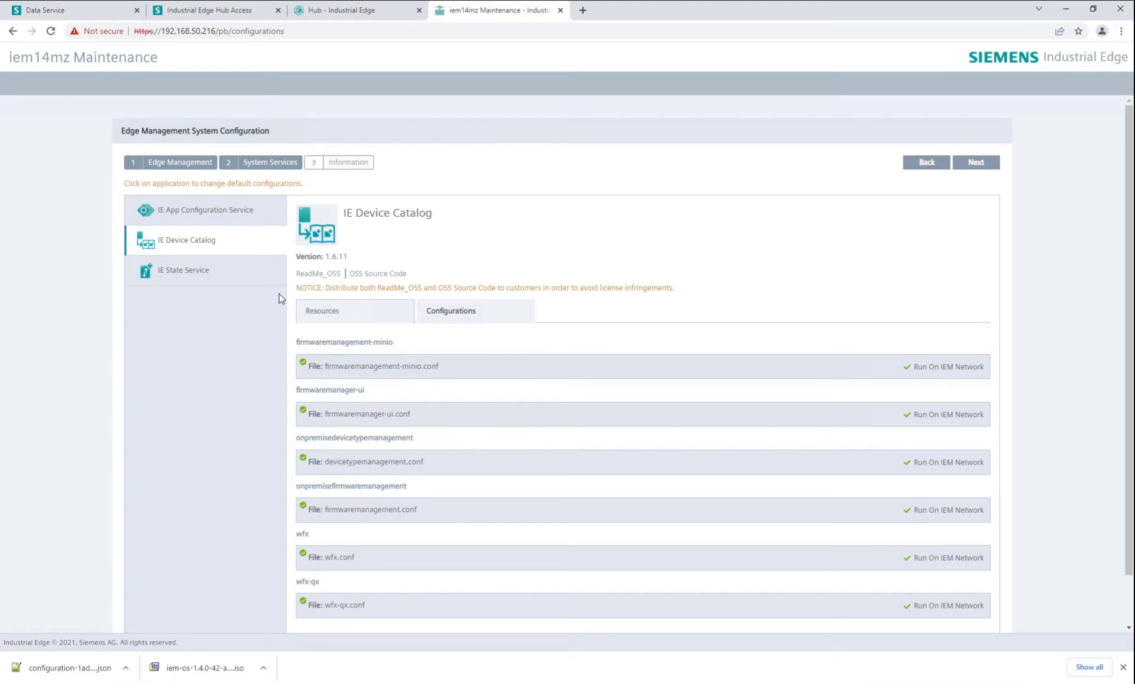
scroll(354, 362, "down", 1)
left_click(230, 219)
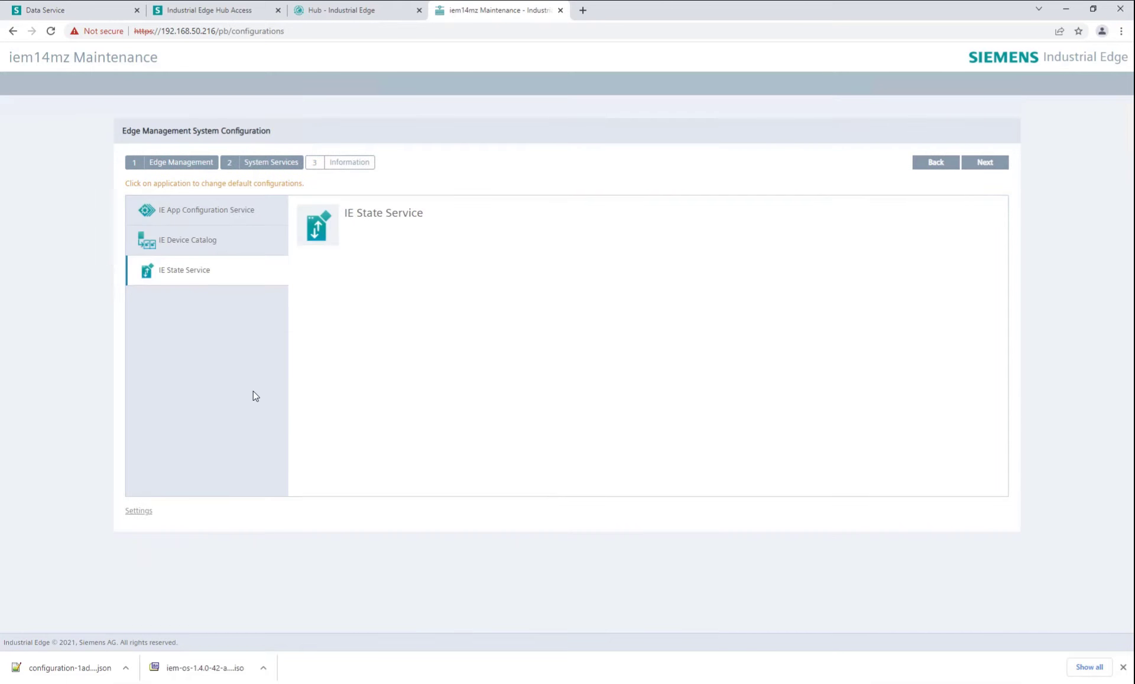
left_click(1001, 162)
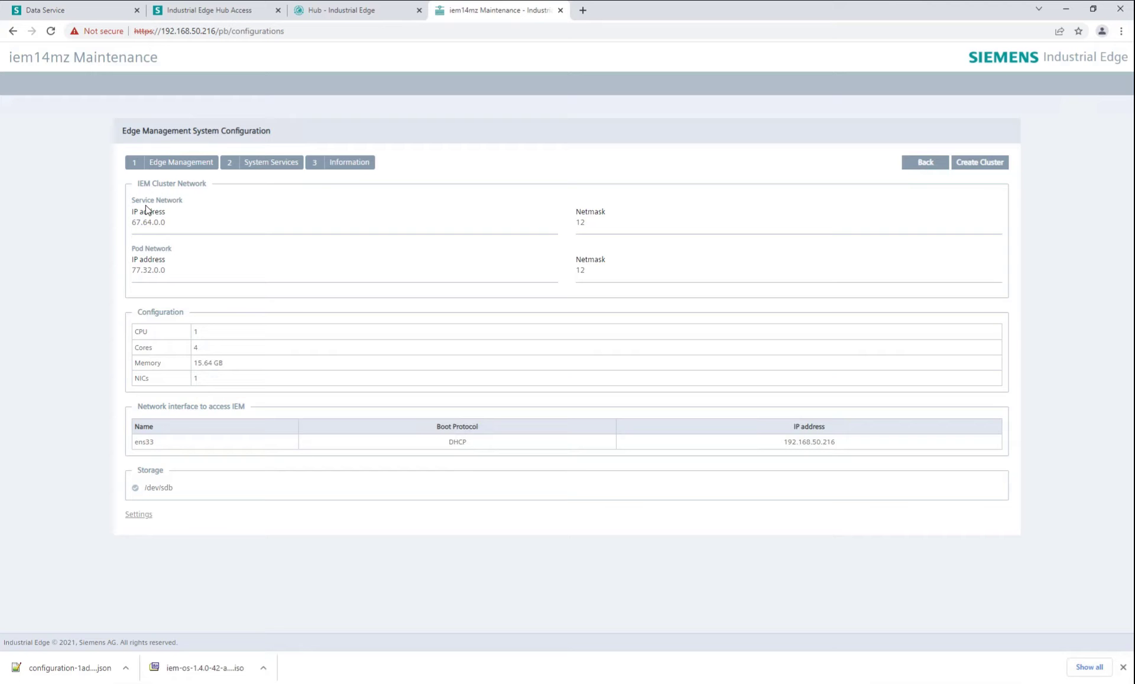
Create the iem14mz cluster, then reload and bypass the certificate warning.
left_click(974, 163)
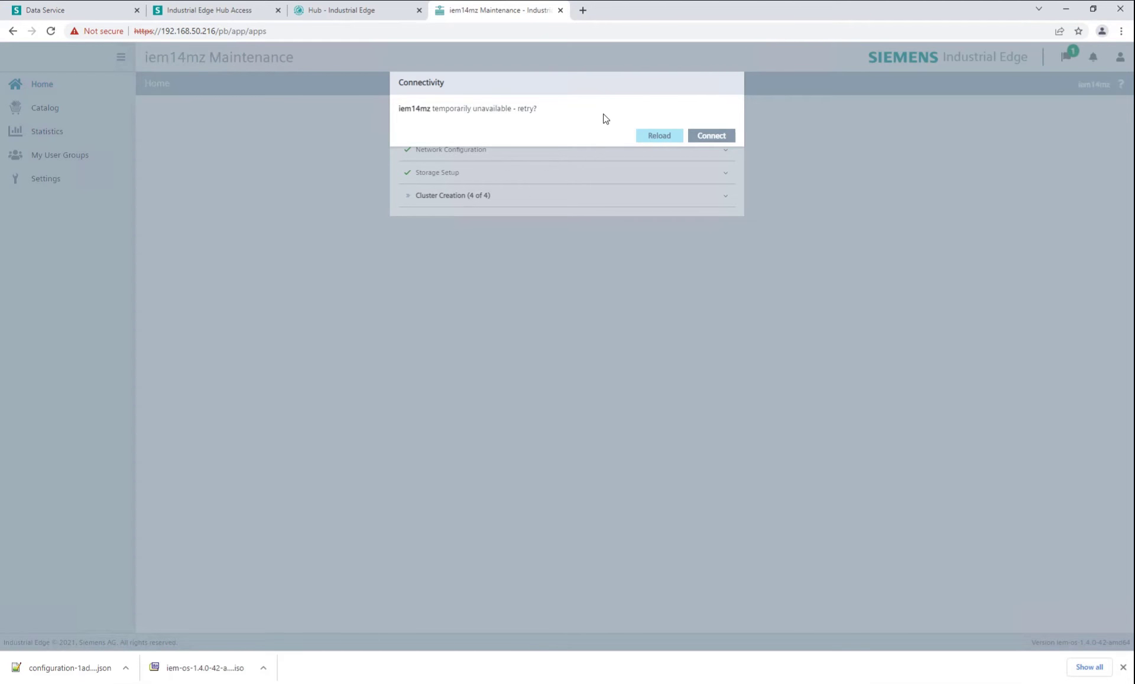
left_click(659, 135)
left_click(412, 366)
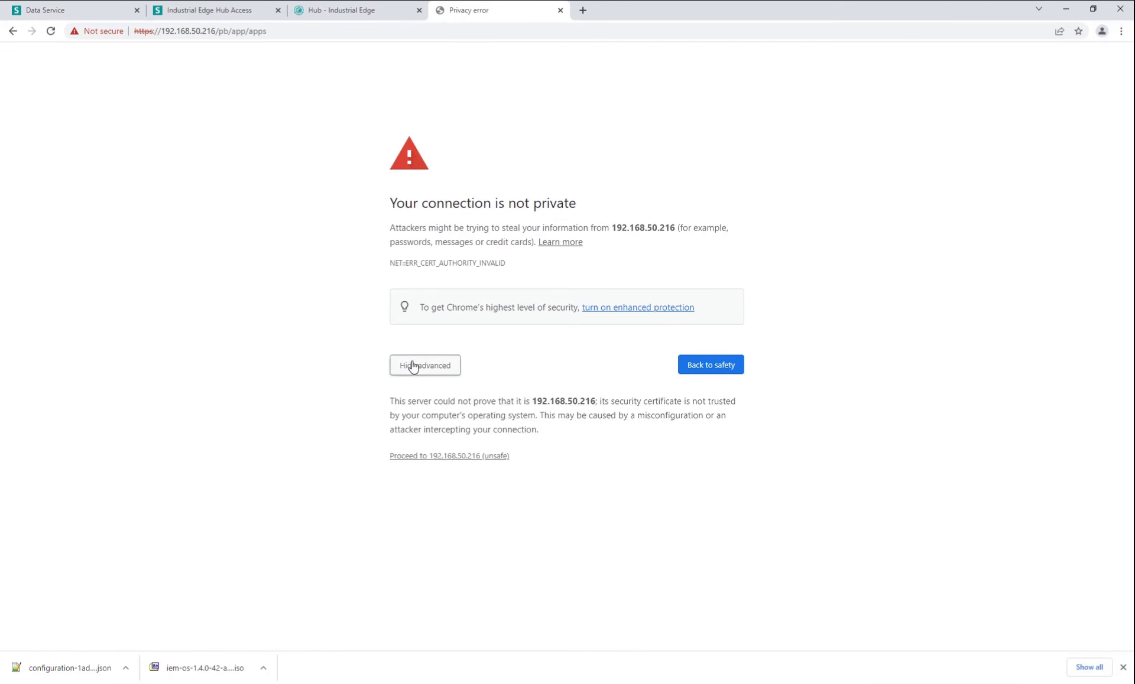
left_click(453, 456)
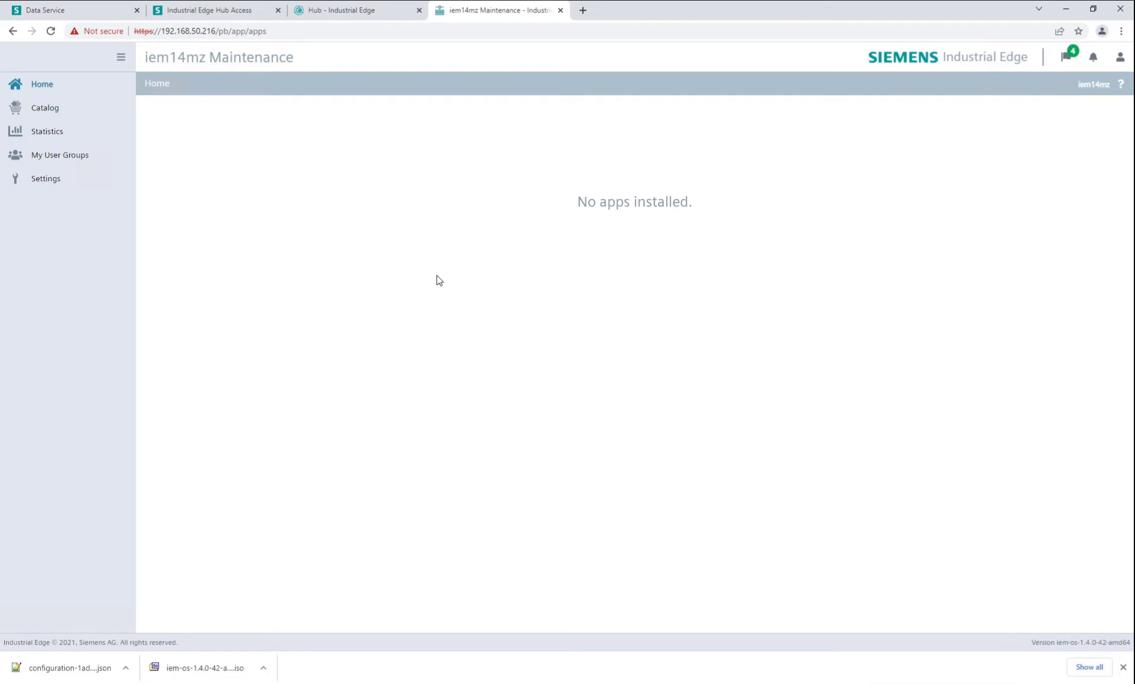
Check the running installation tasks, cluster statistics and running apps' details.
left_click(1065, 57)
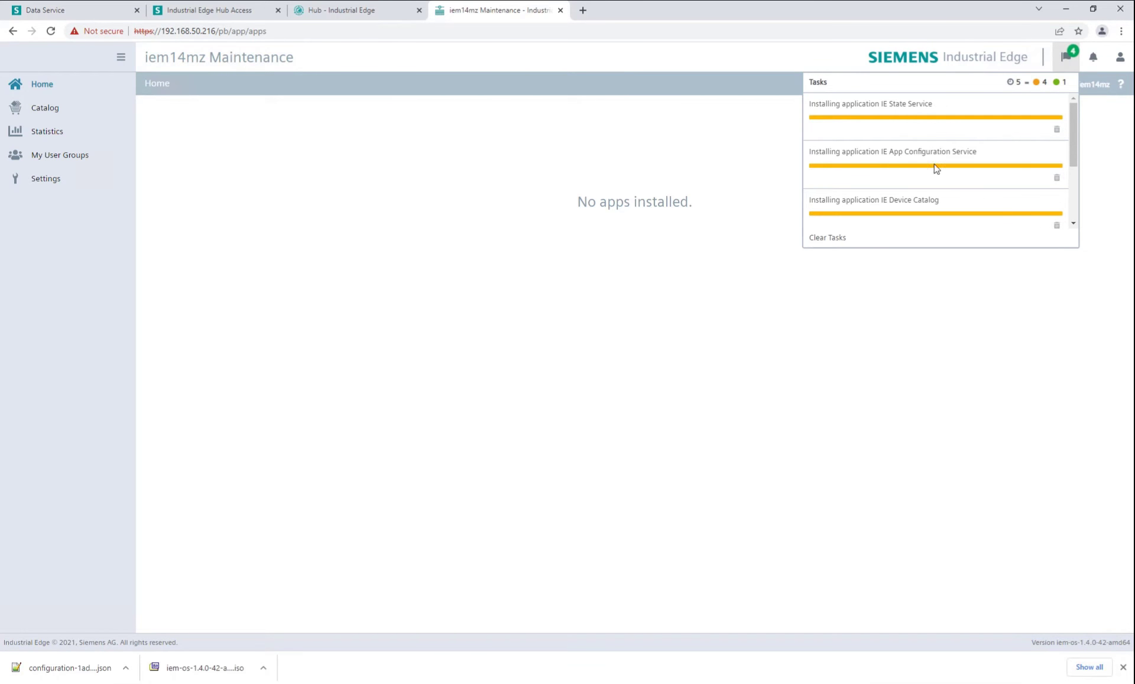
scroll(932, 125, "down", 3)
scroll(916, 171, "up", 3)
scroll(932, 177, "down", 3)
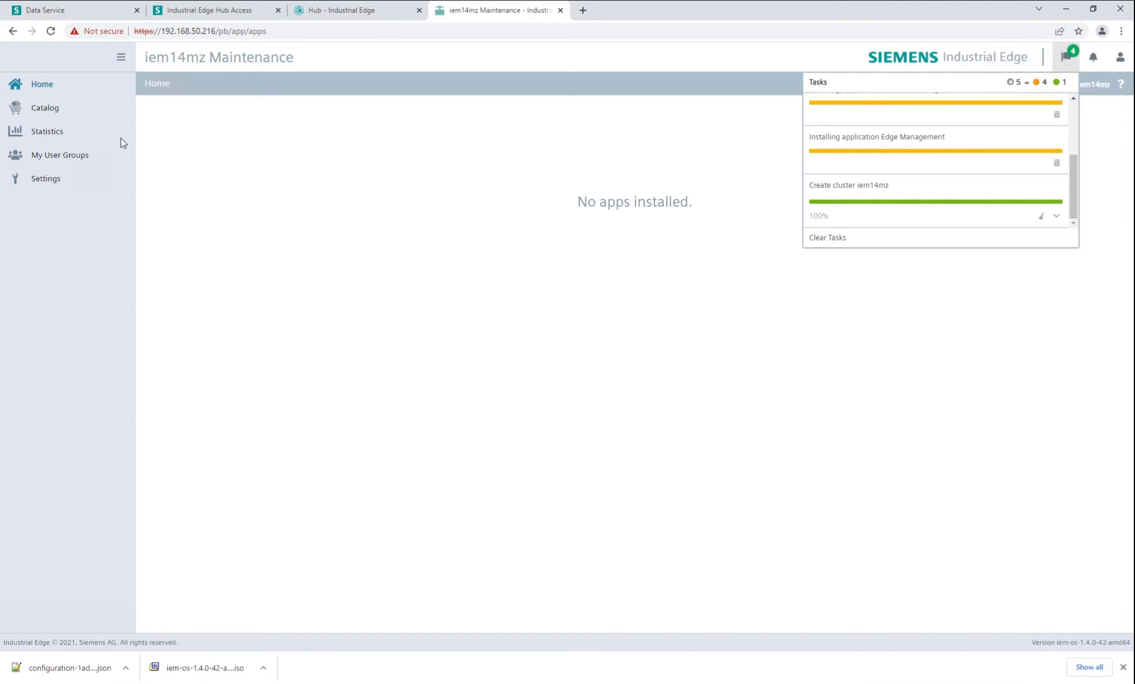
left_click(101, 135)
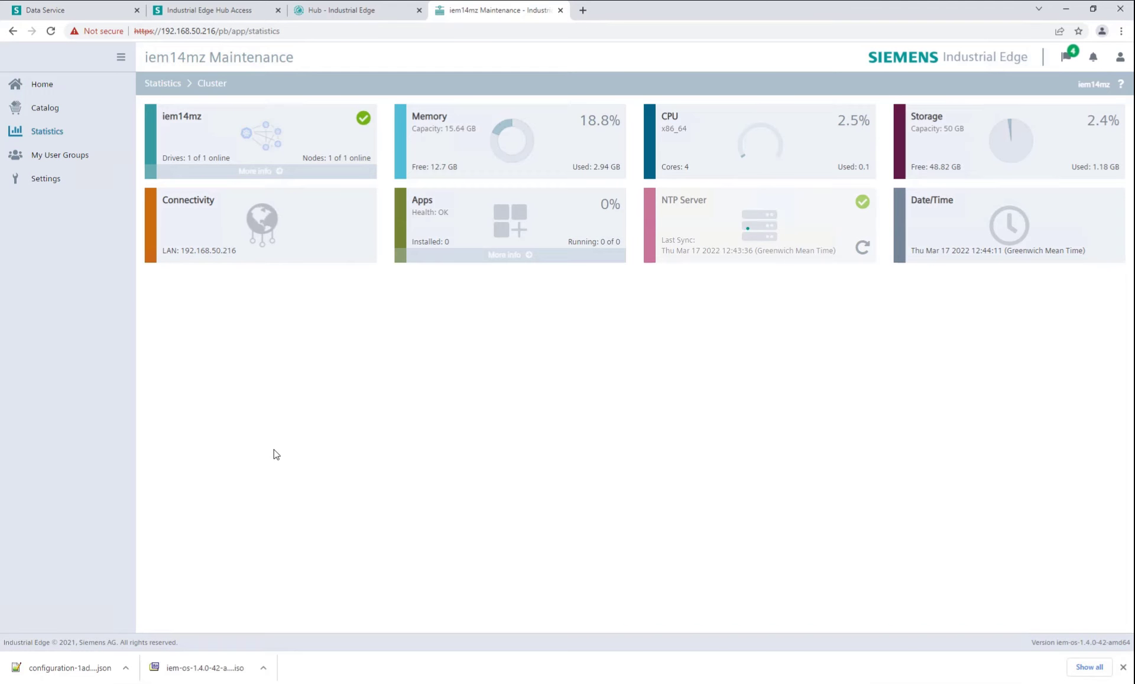
left_click(525, 260)
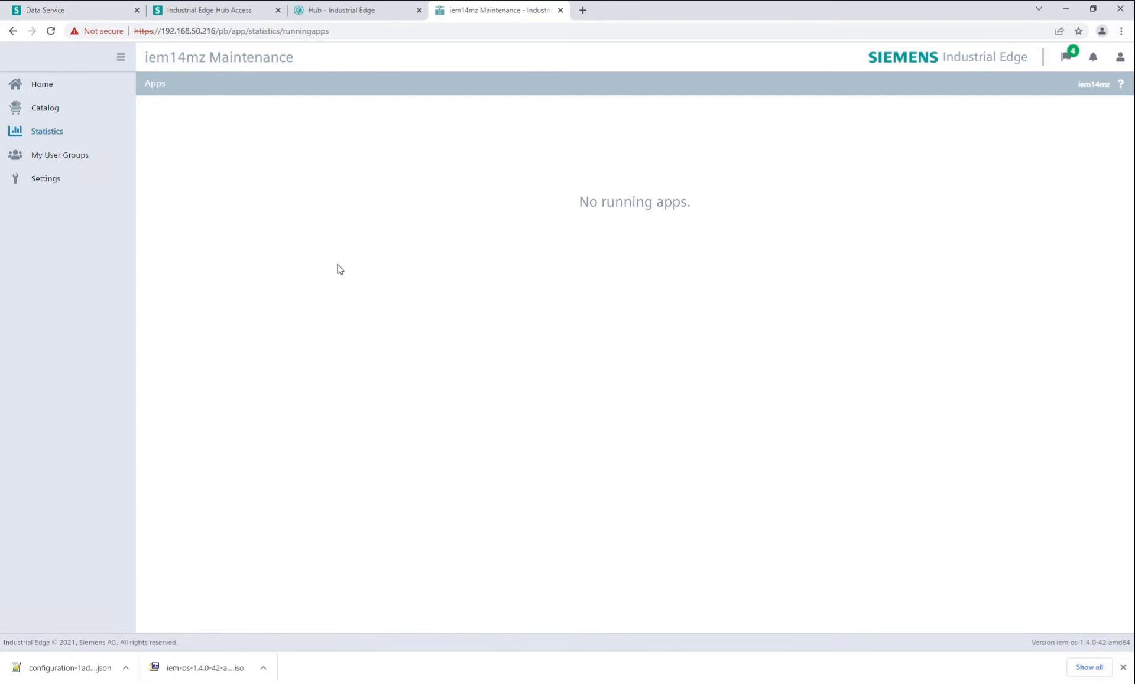
left_click(79, 137)
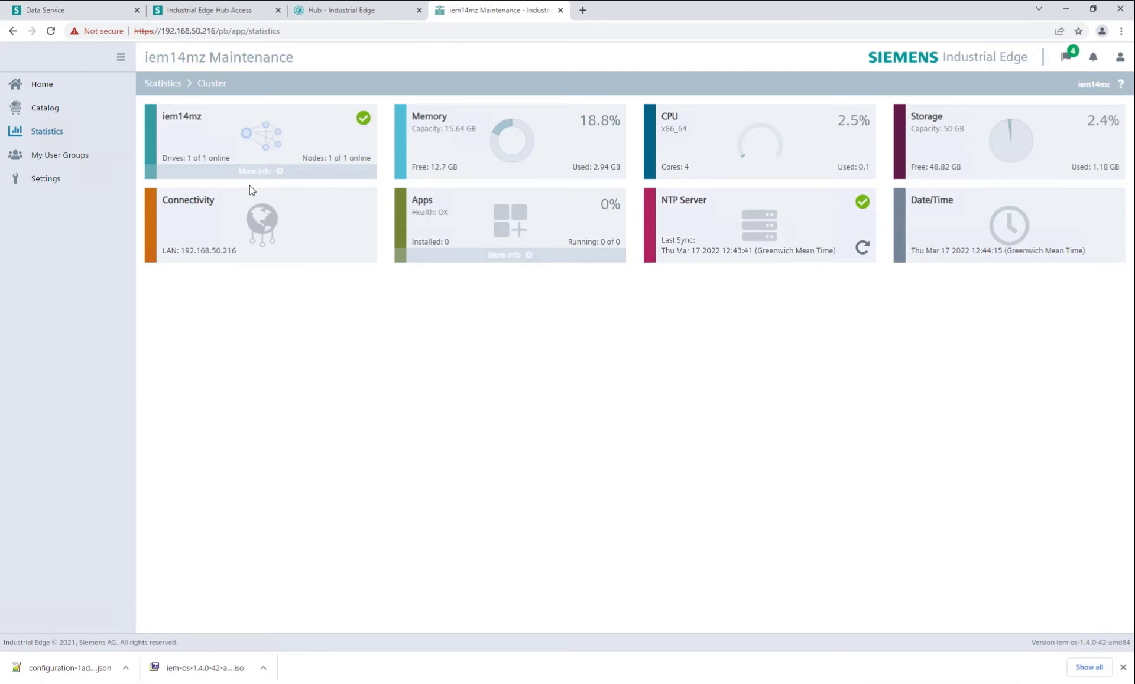
Return to Home and review the tasks list once more before closing it.
left_click(74, 83)
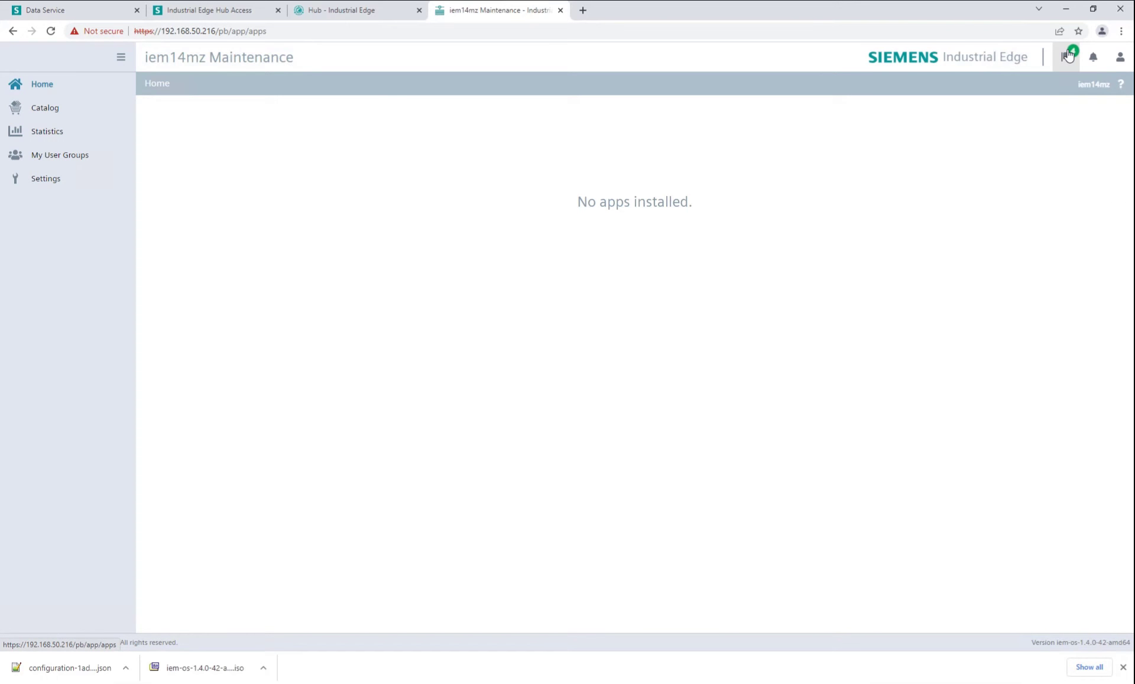
left_click(1065, 57)
scroll(932, 177, "up", 3)
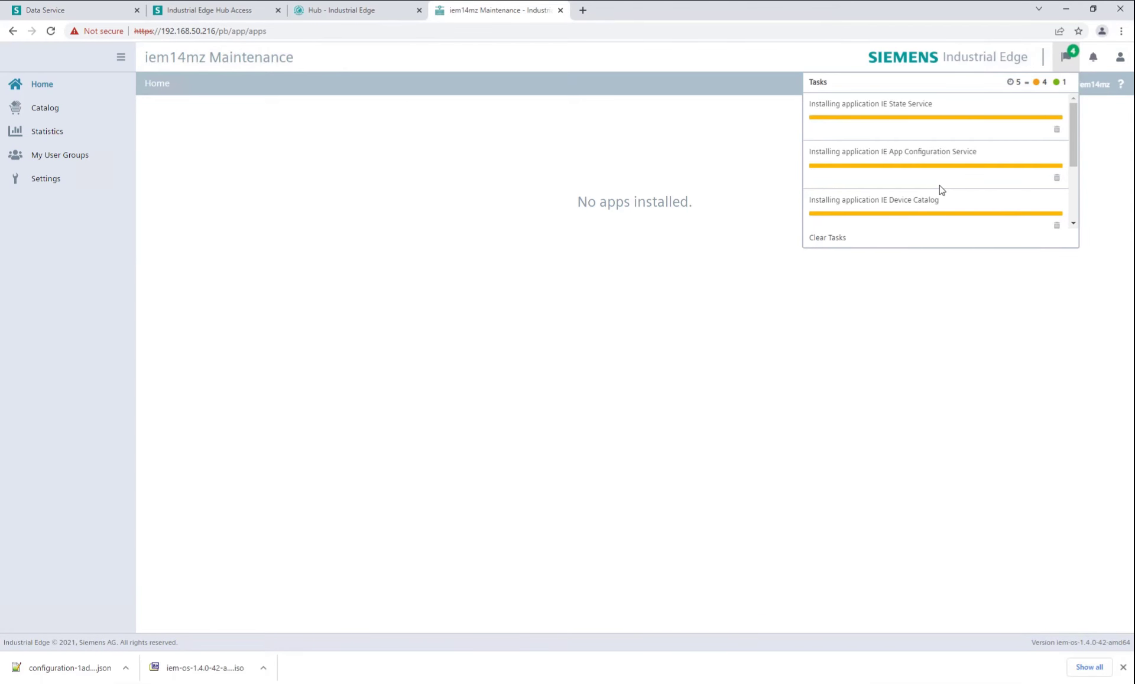
scroll(941, 189, "down", 4)
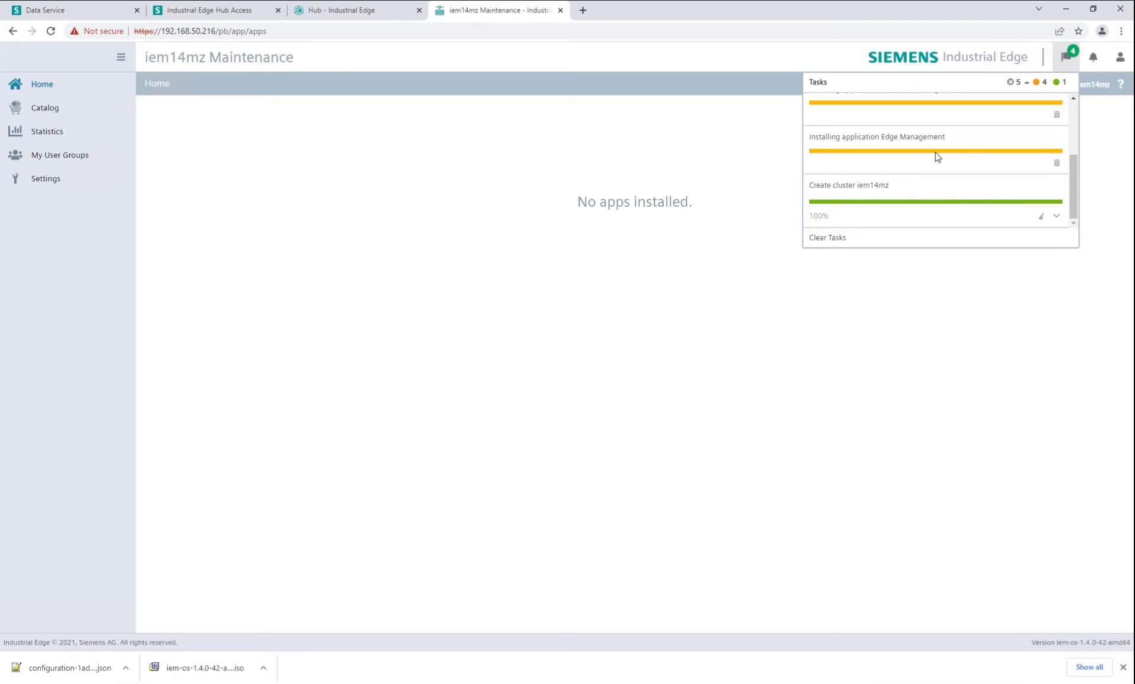
scroll(935, 153, "up", 4)
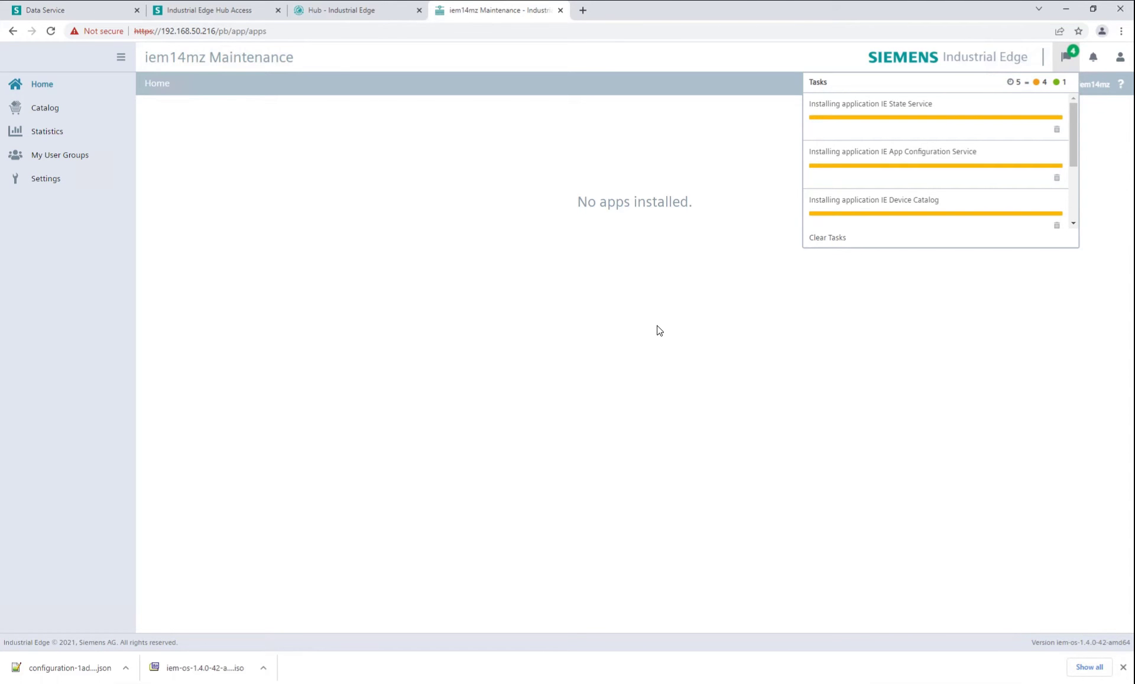
left_click(364, 78)
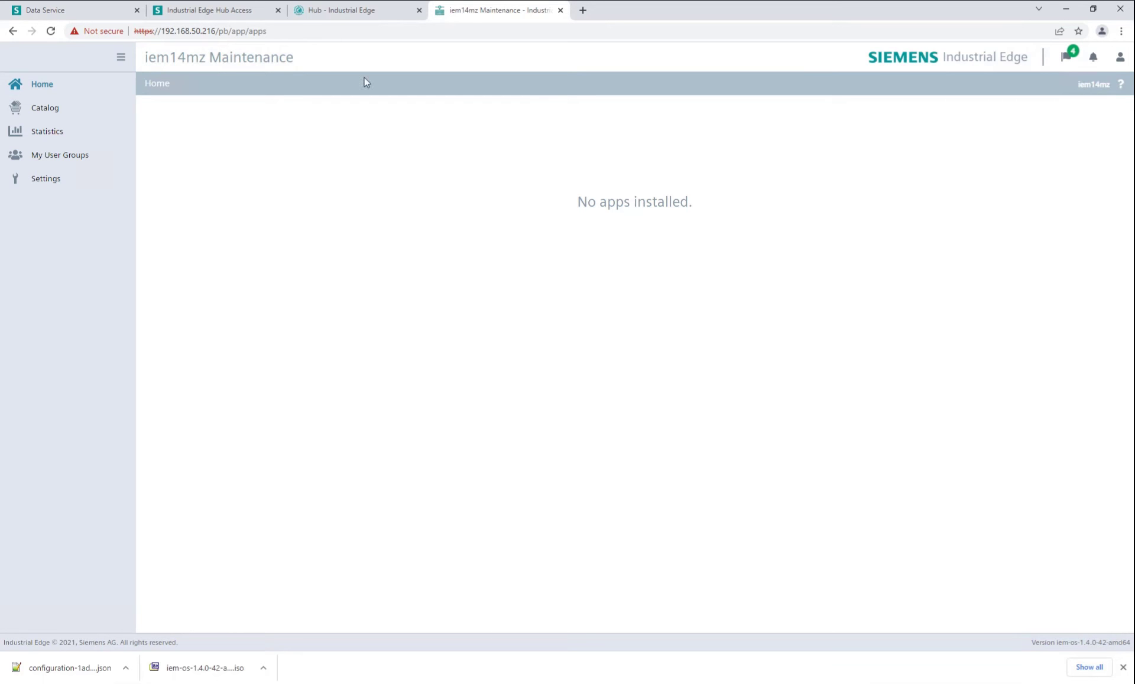
Dismiss the downloads bar, review Settings alerts, and clear the recent events list.
left_click(1121, 669)
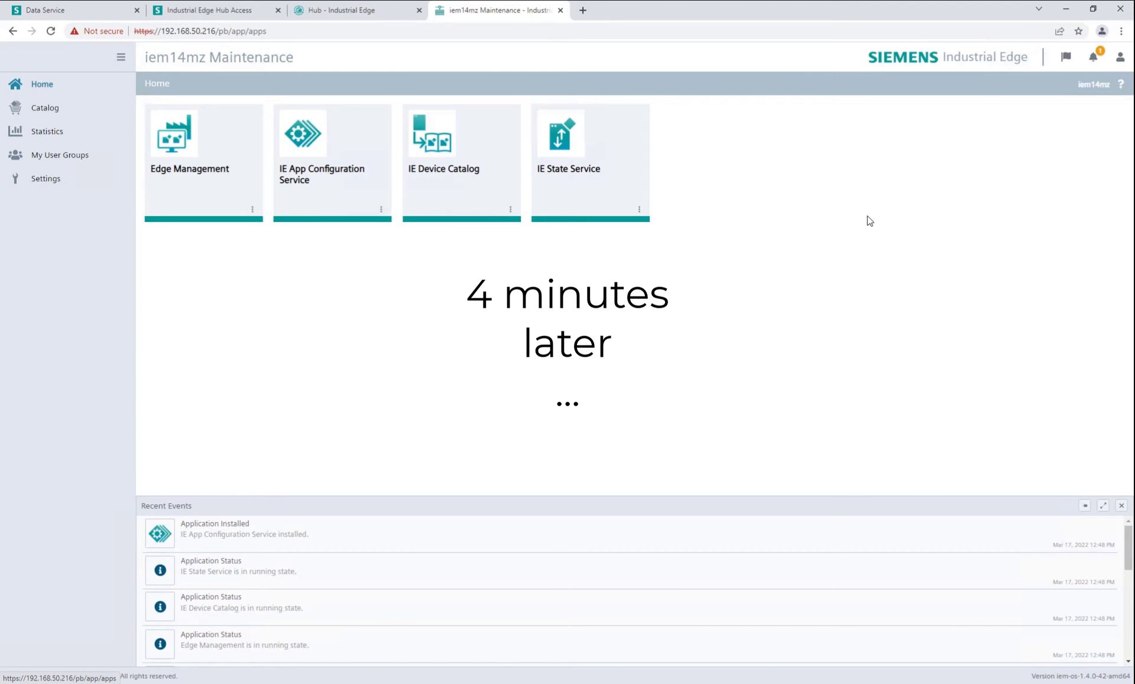
left_click(94, 180)
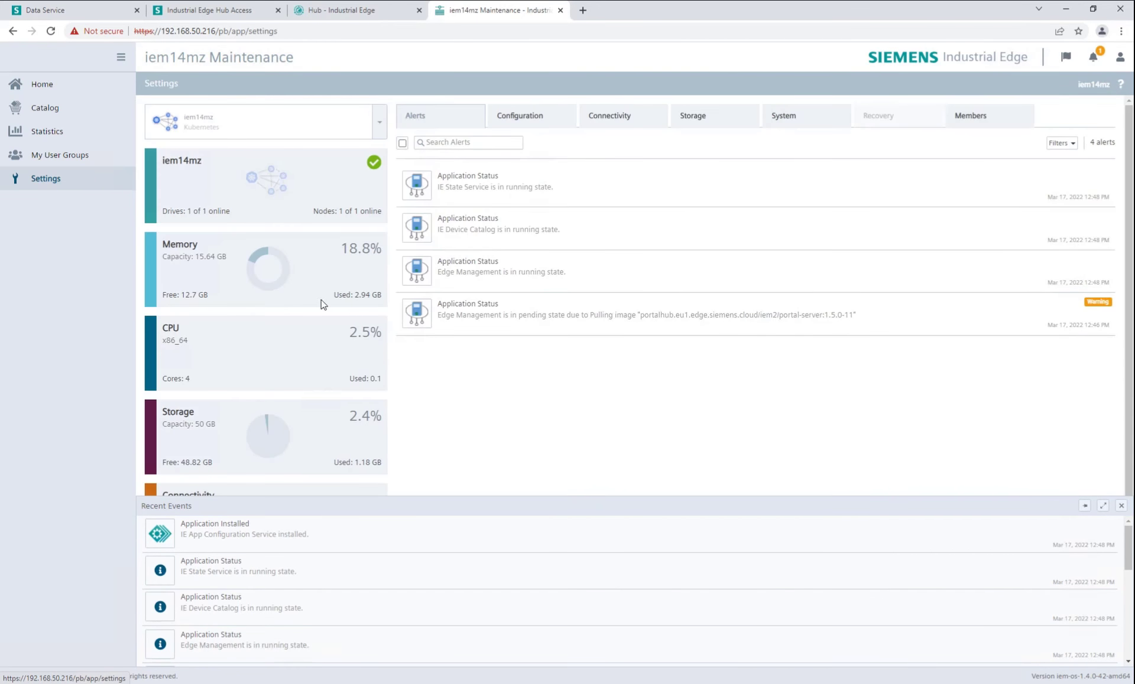
left_click(68, 89)
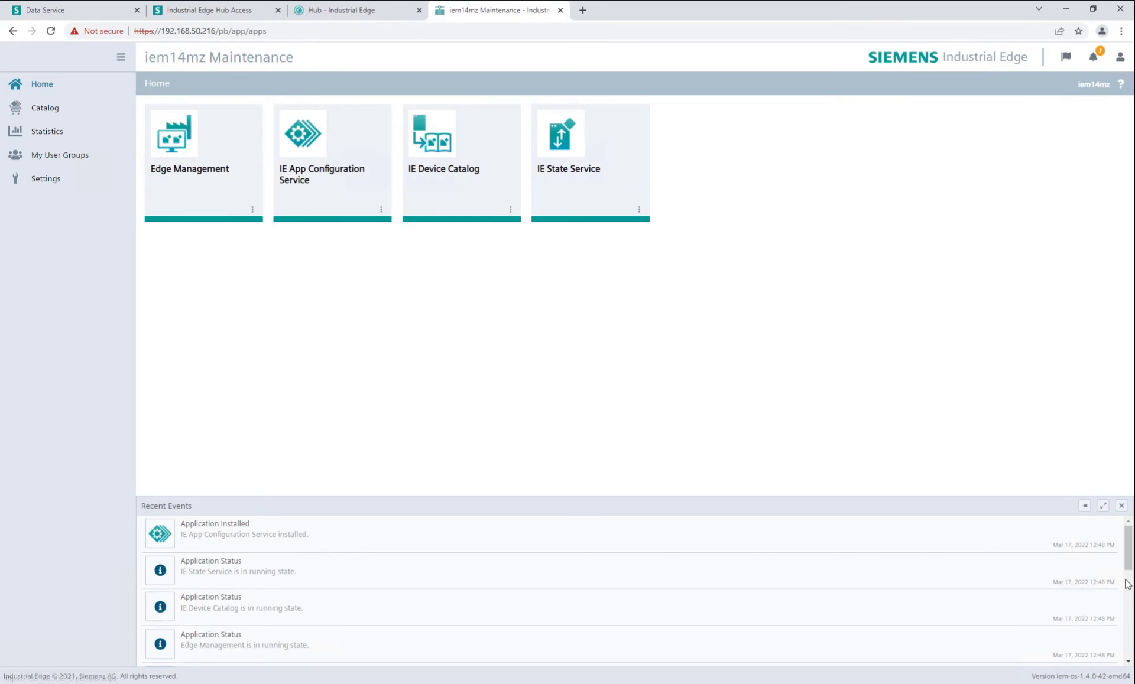
left_click(1121, 507)
View the Edge Management app's details, then go to the Catalog of available apps.
left_click(252, 209)
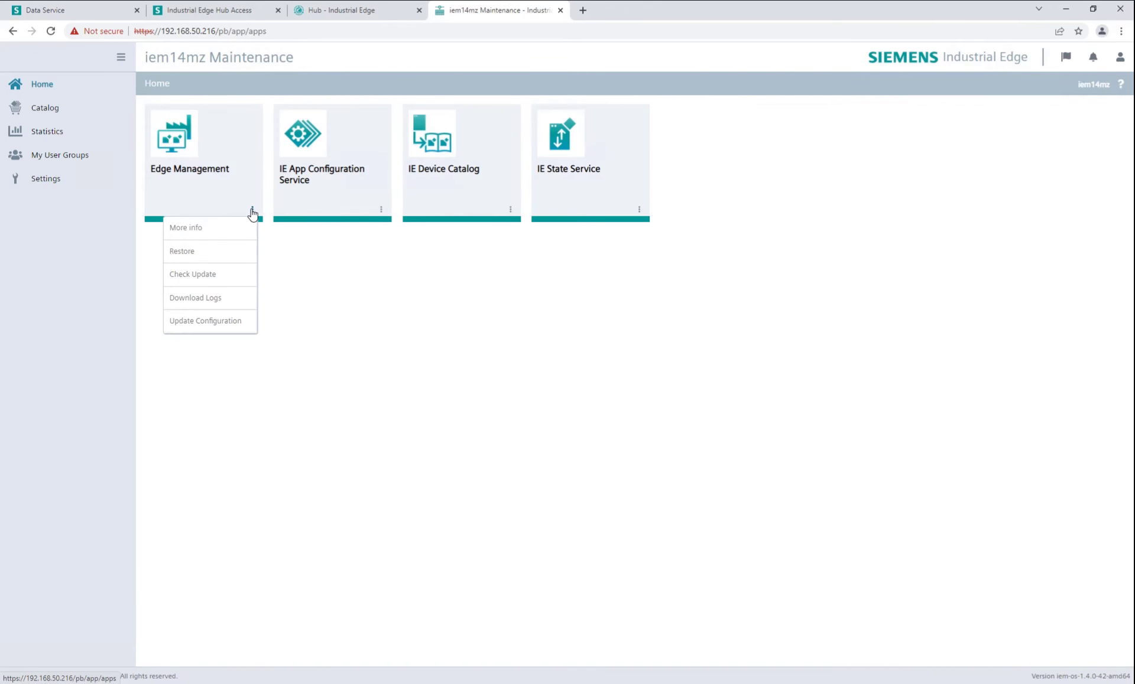
left_click(236, 231)
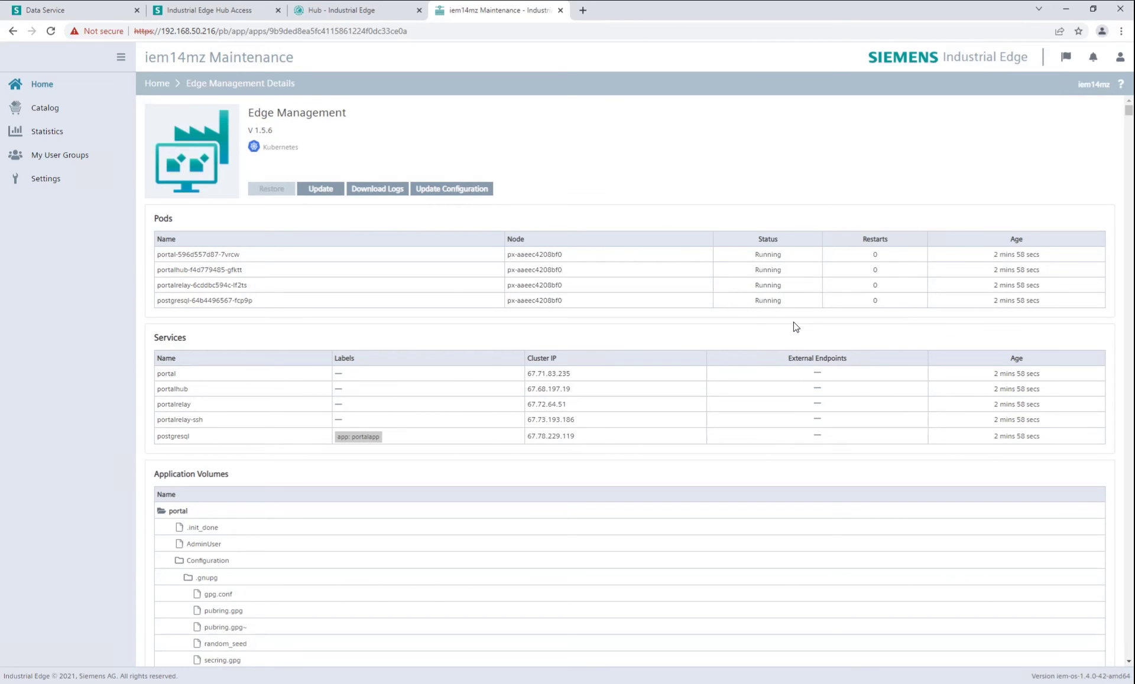
left_click_drag(787, 257, 756, 318)
left_click(743, 320)
left_click(43, 87)
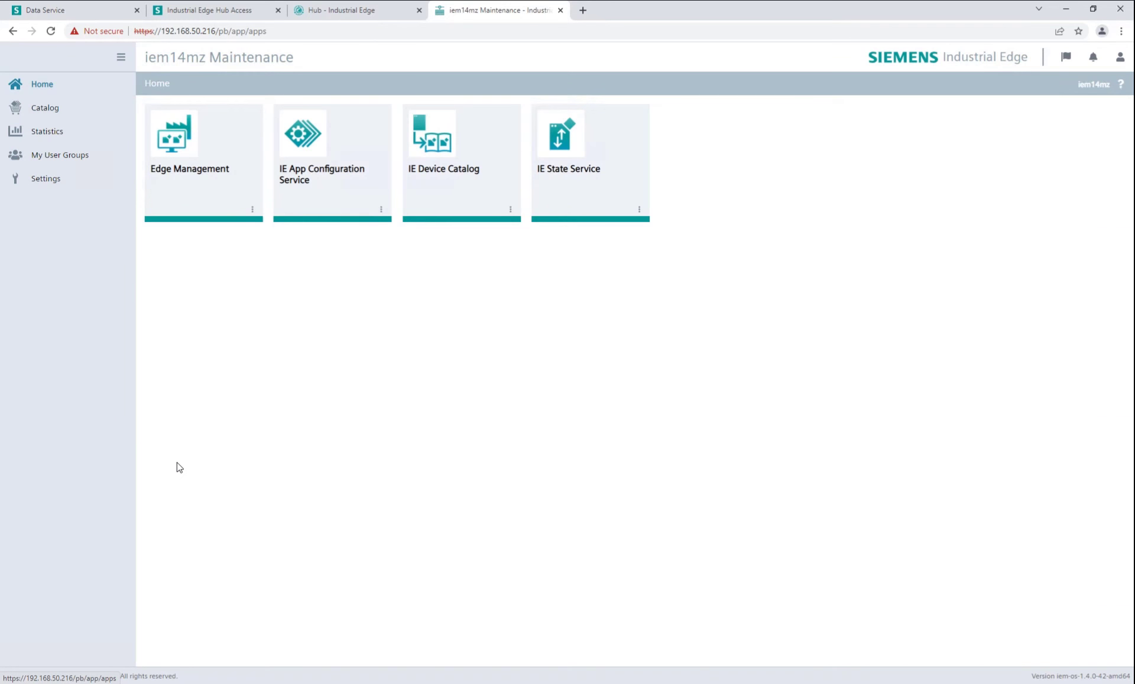
left_click(54, 108)
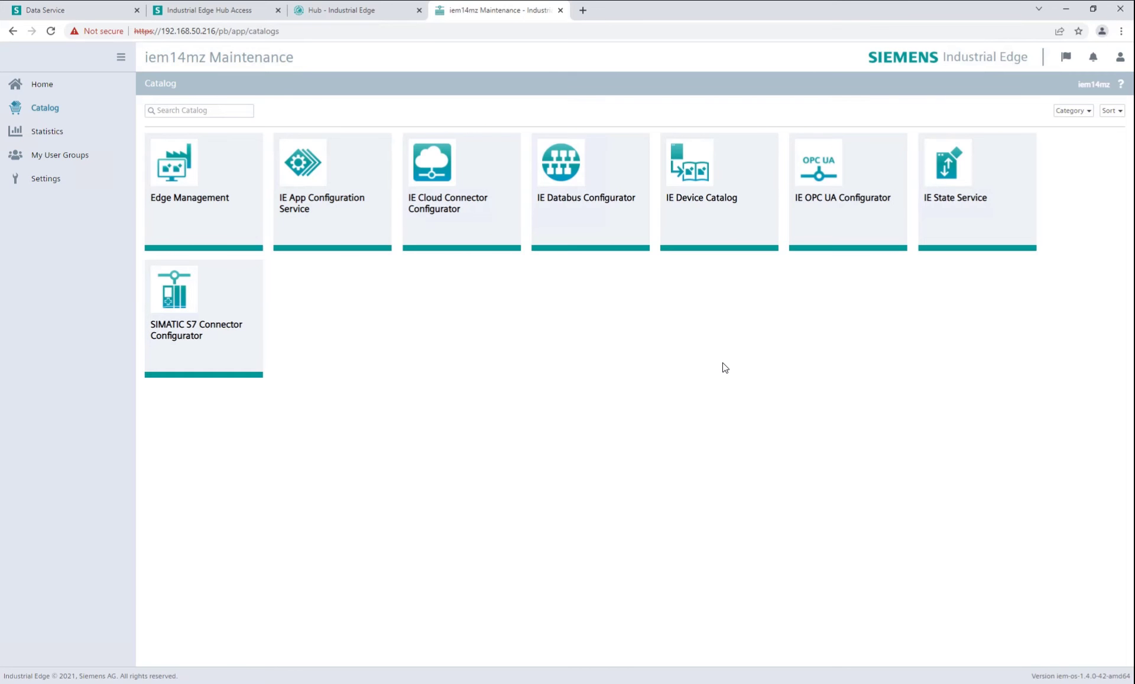
Install SIMATIC S7 Connector Configurator from the IEM Catalog with Install Now and confirm.
left_click(177, 343)
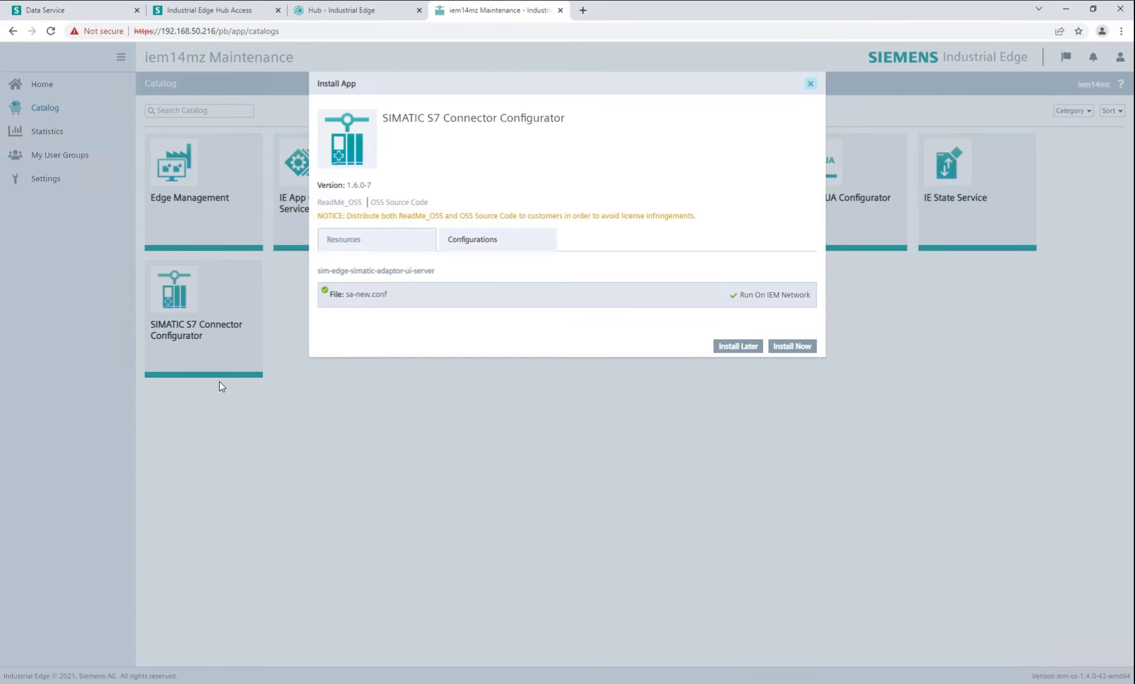
left_click(798, 348)
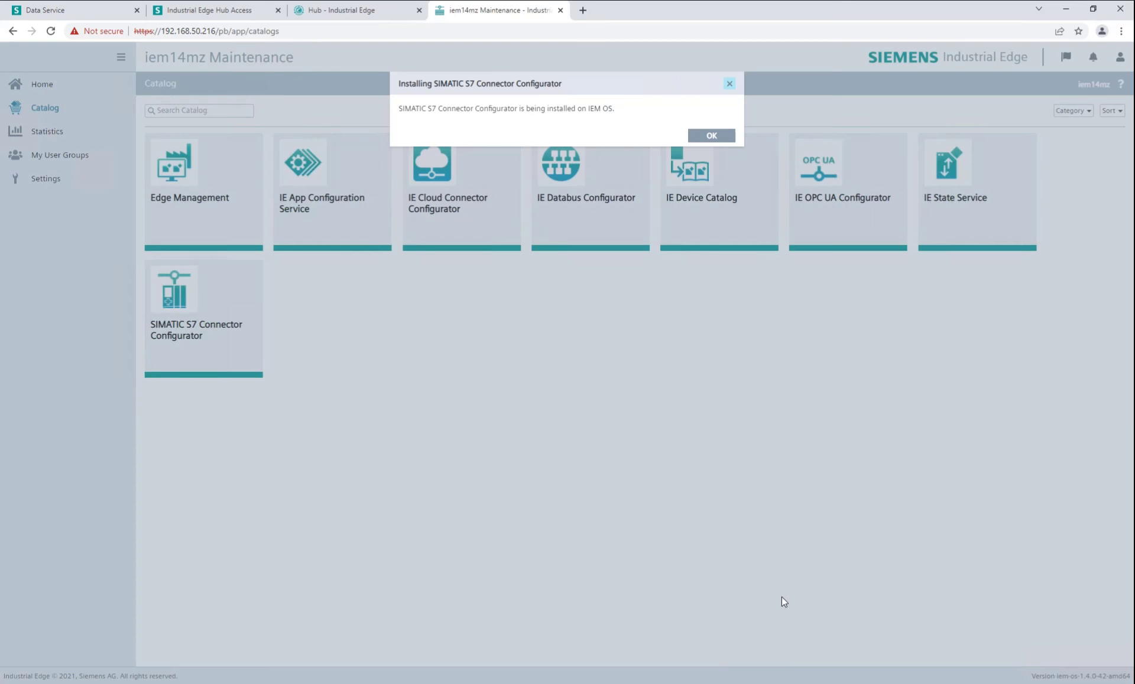
left_click(712, 136)
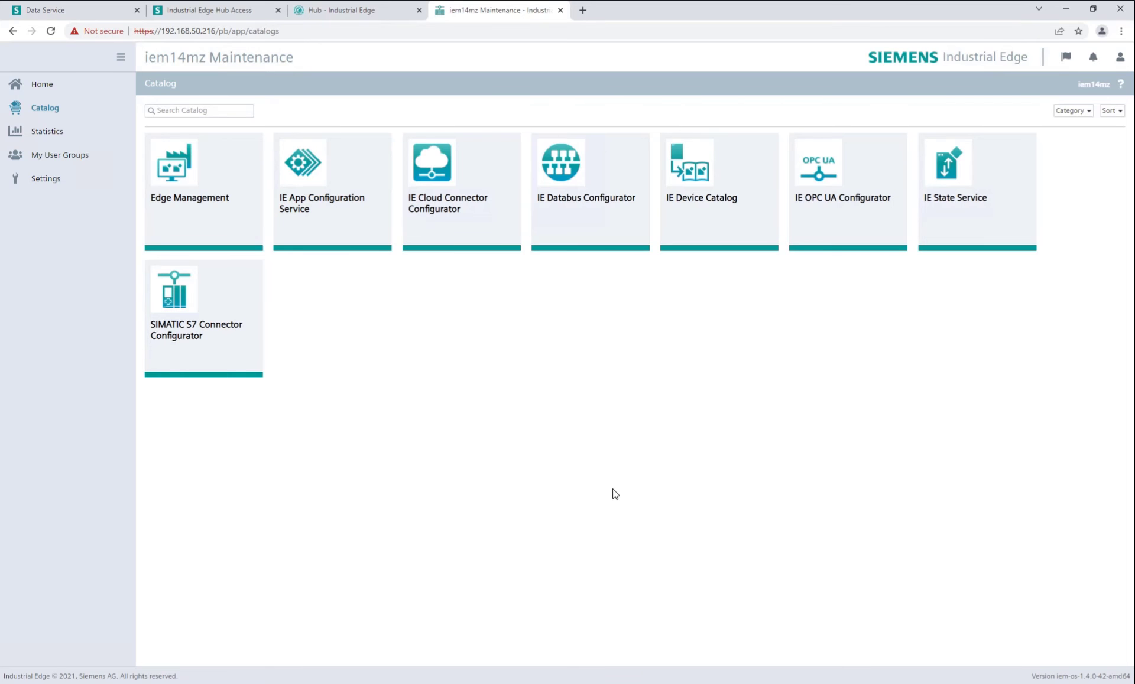
left_click(71, 87)
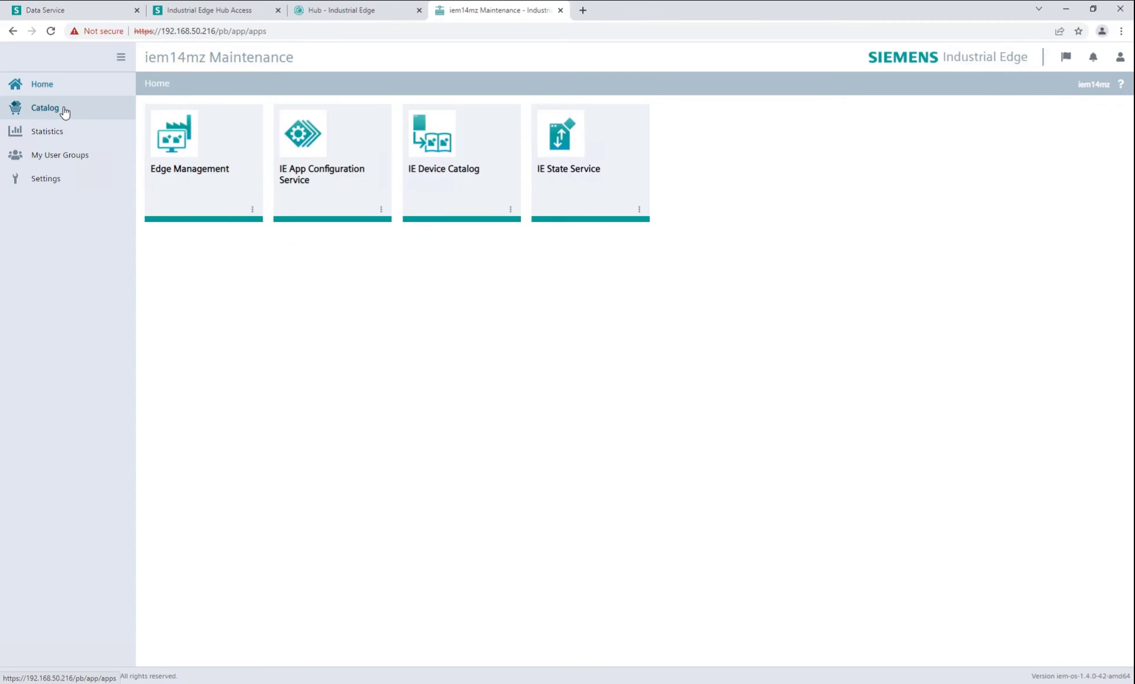
Install IE Databus Configurator the same way, then open the Edge Management portal in a new tab.
left_click(65, 112)
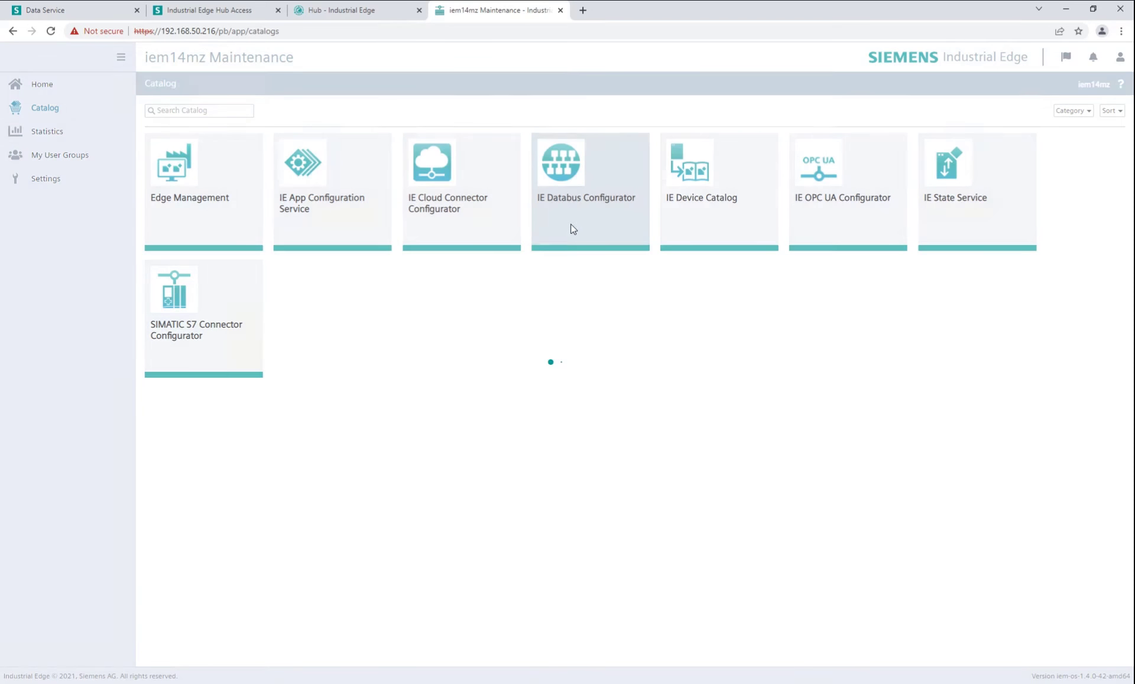
left_click(569, 228)
left_click(784, 345)
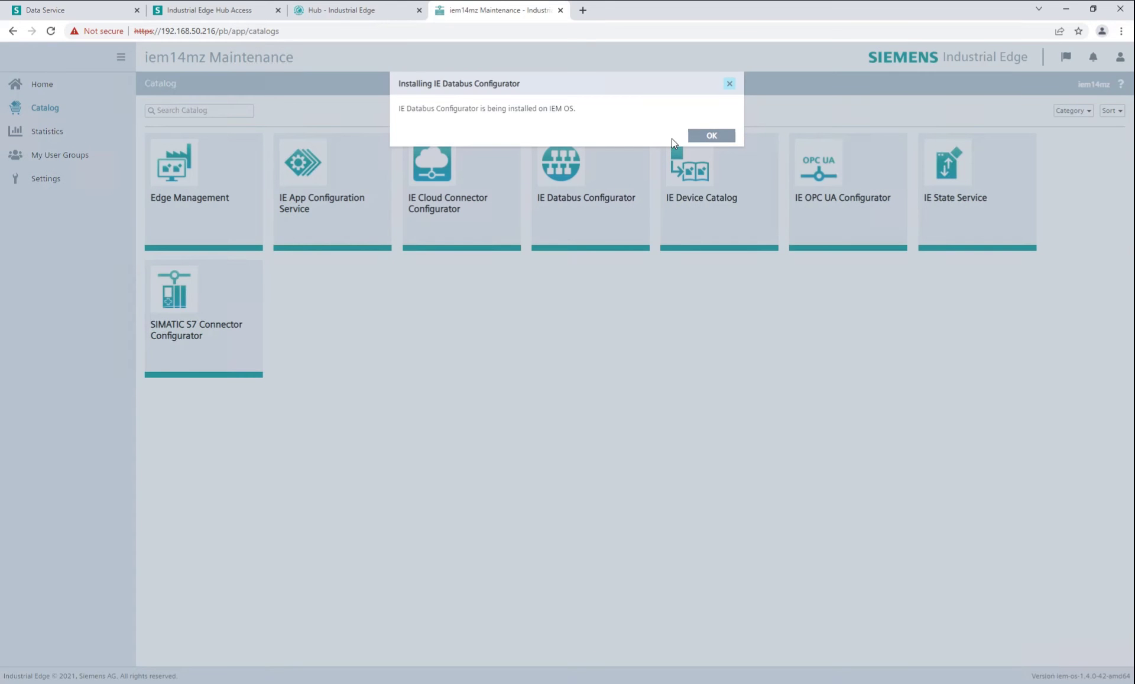
left_click(707, 135)
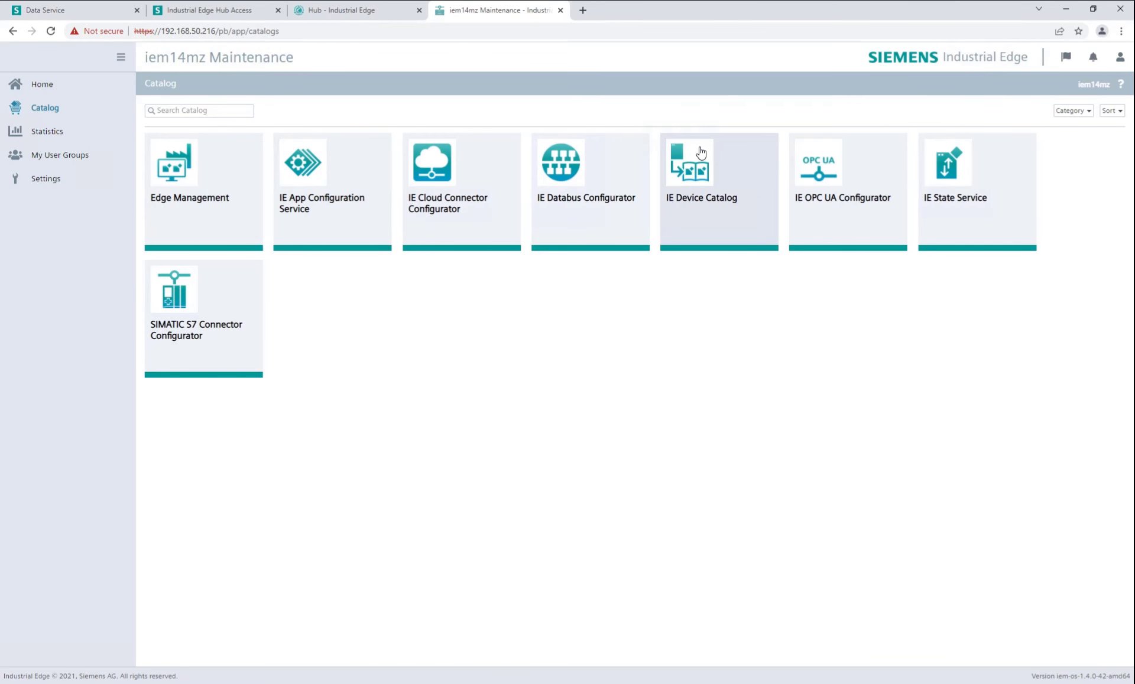
left_click(79, 87)
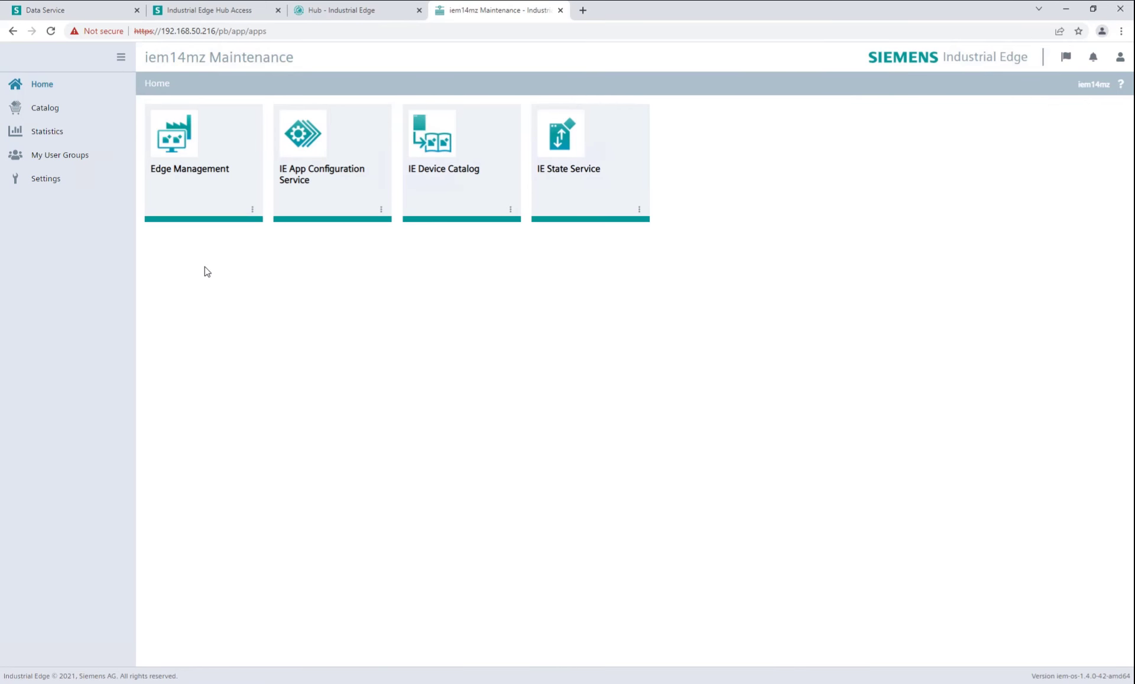
left_click(185, 179)
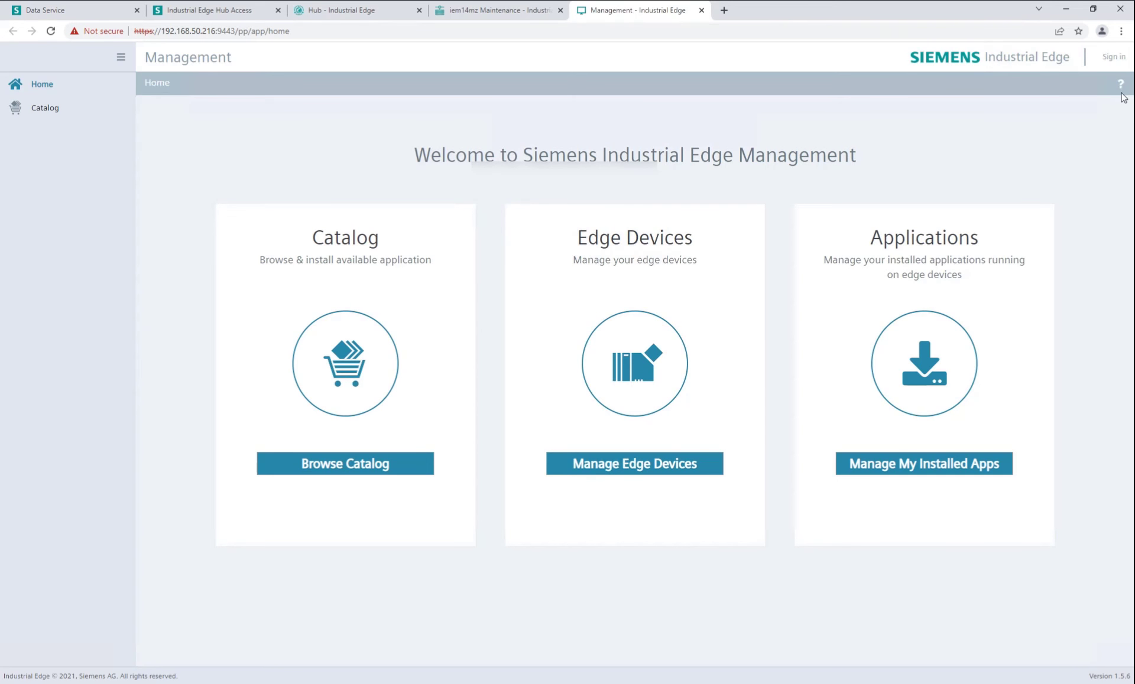
Sign in to the Management portal with the account credentials, then view its empty Catalog and Edge Devices pages.
left_click(1113, 57)
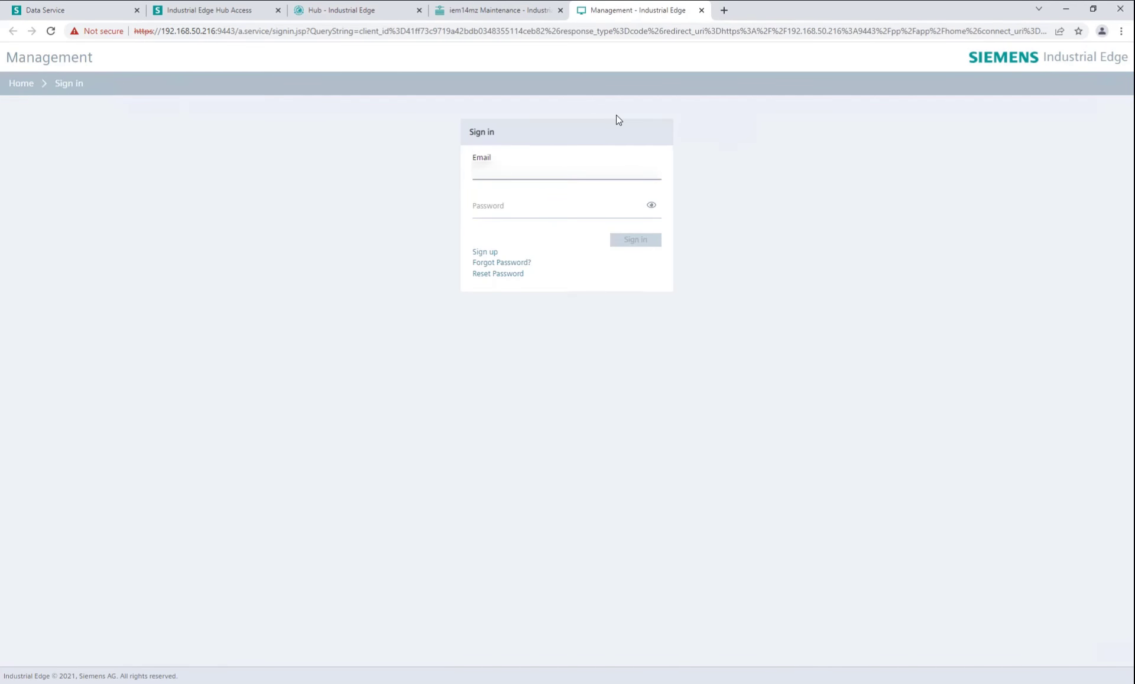
left_click(567, 186)
left_click(565, 182)
type("xxxxxx")
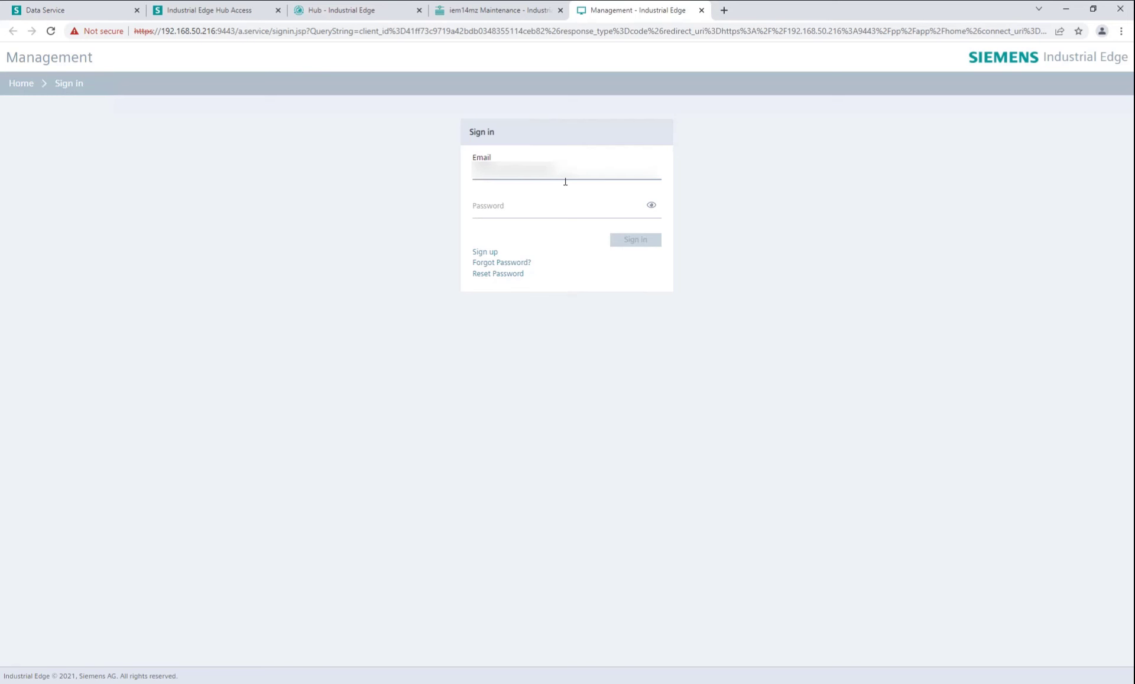
type("xxxxx")
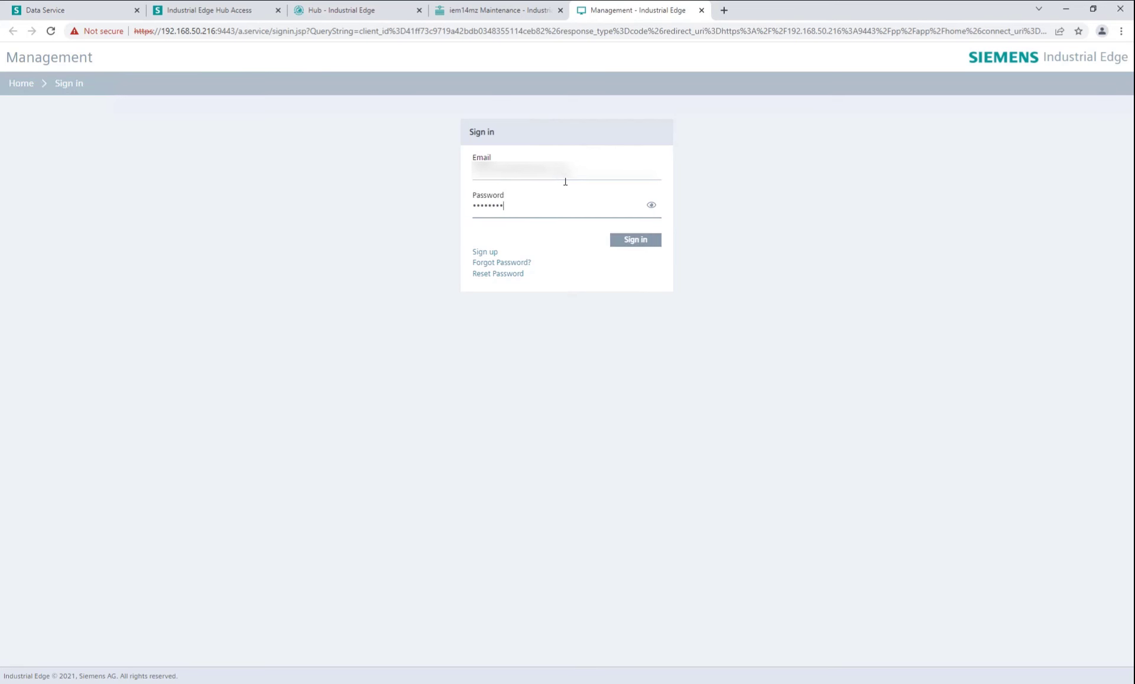
key("Return")
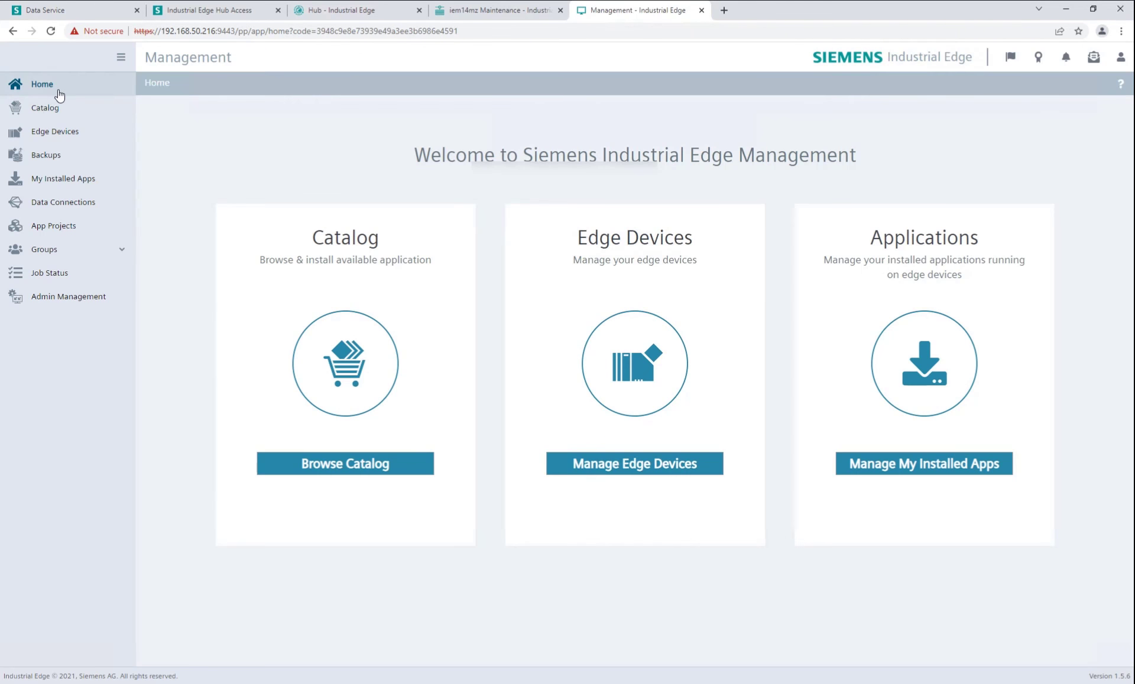
left_click(65, 107)
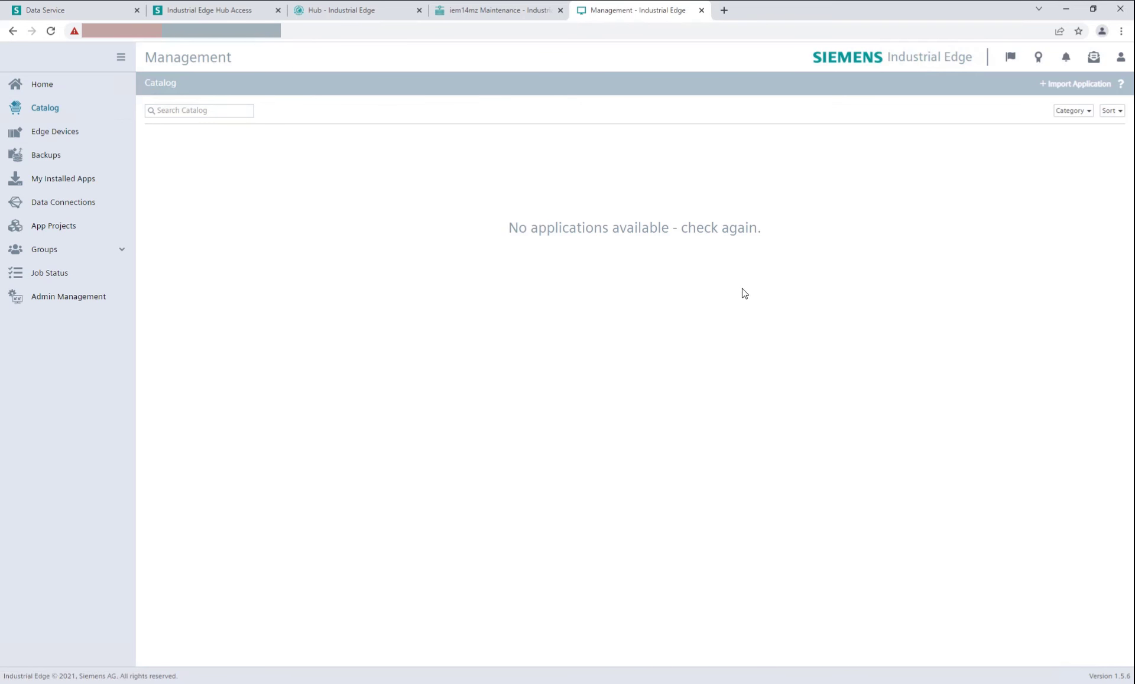
left_click(82, 132)
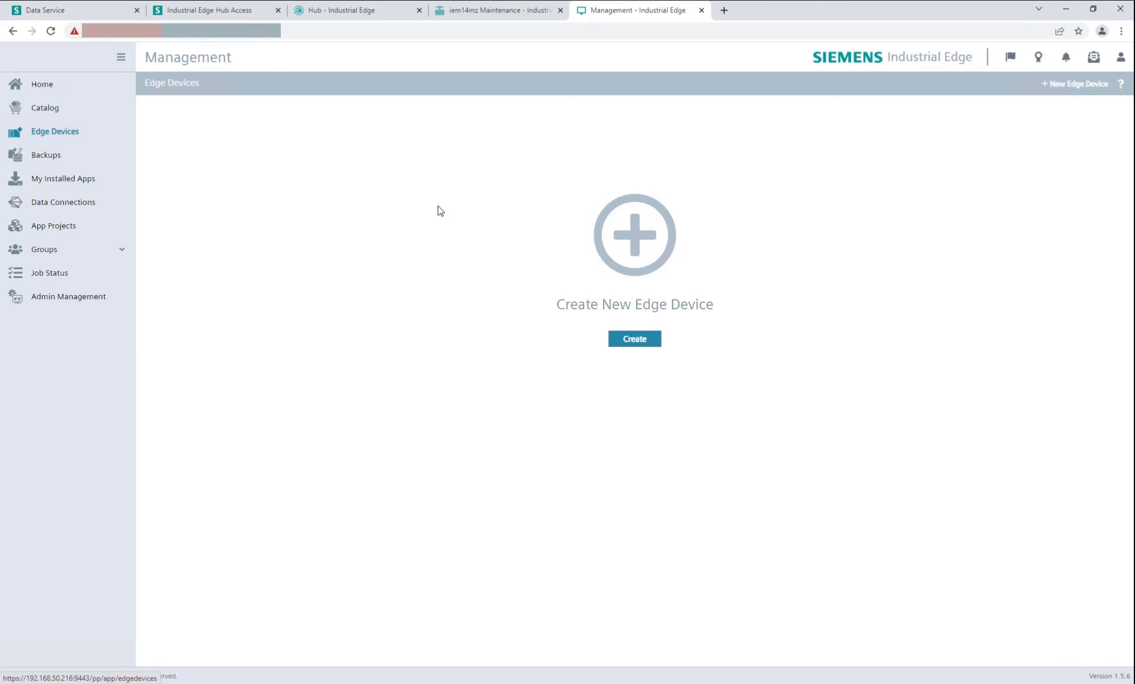
Copy IE Flow Creator from the Hub Library to the iem14mz instance, then return to its Maintenance page.
left_click(338, 18)
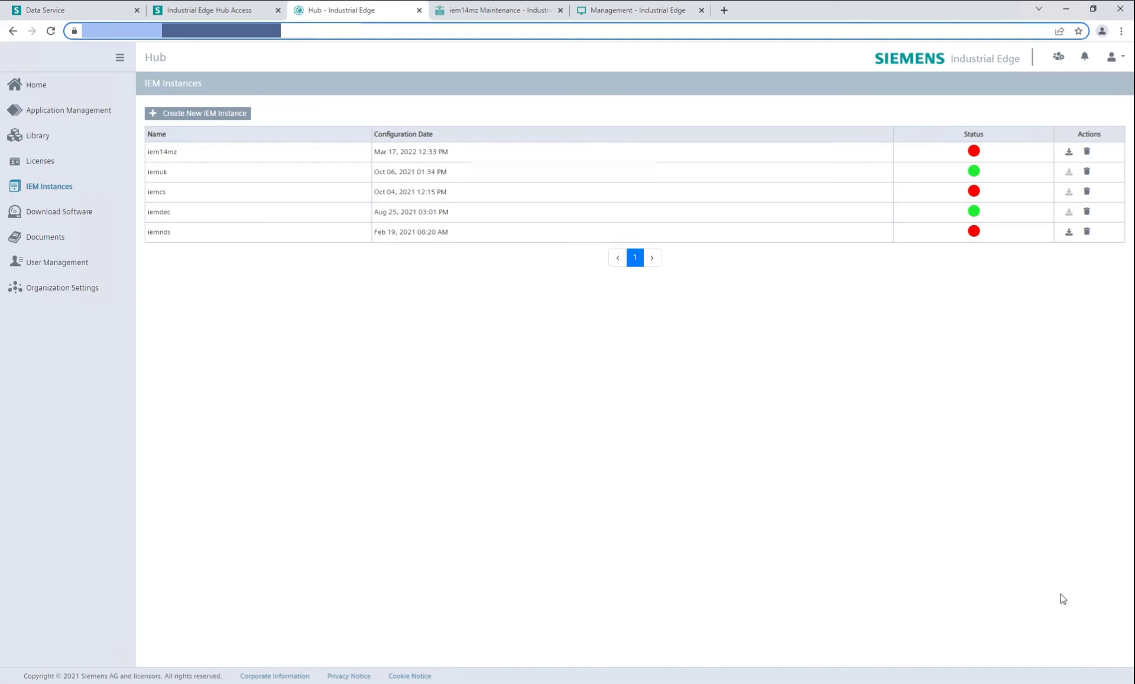
left_click(100, 135)
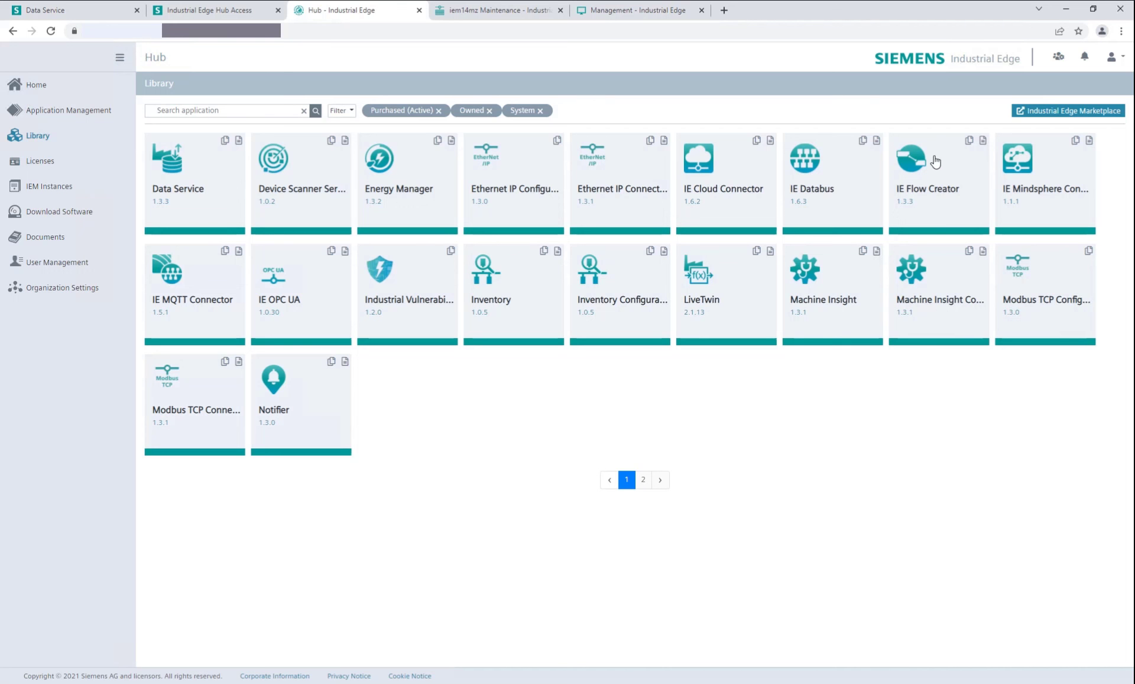
left_click(969, 141)
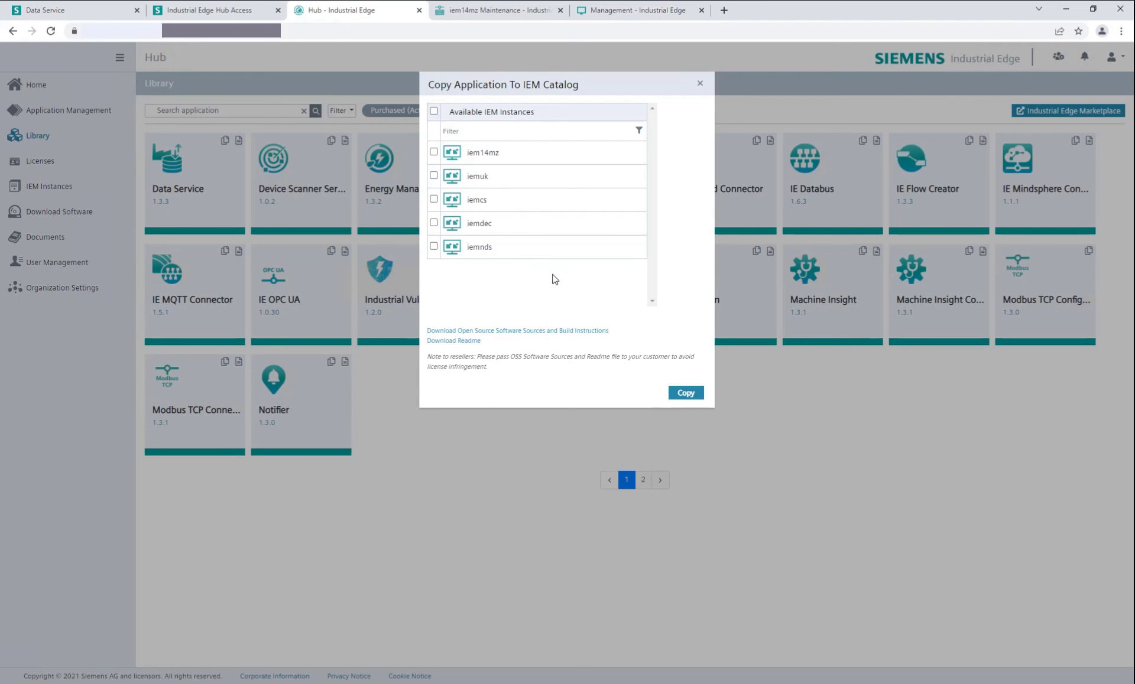
left_click(685, 393)
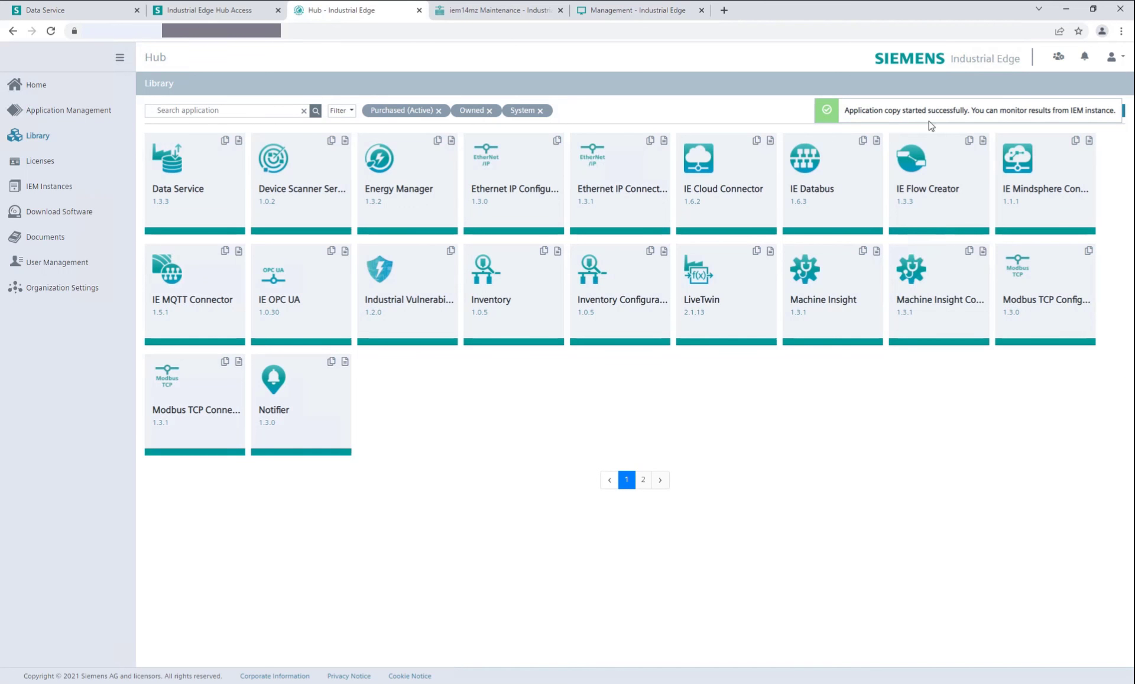
left_click(486, 8)
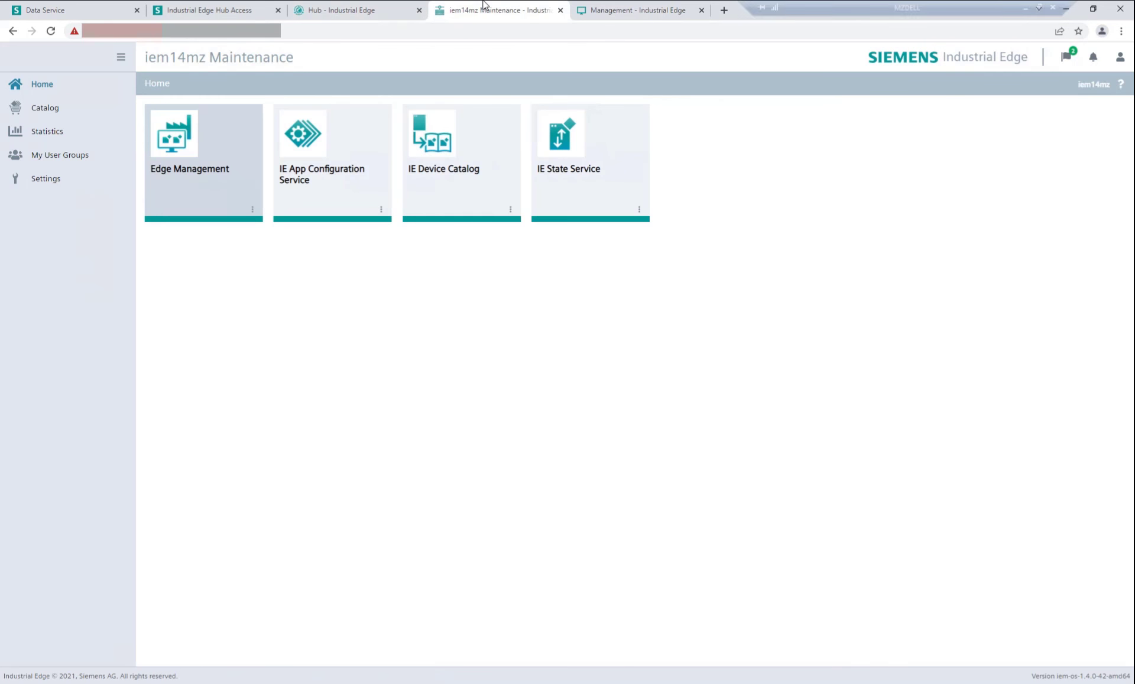
Check the configurator installation progress in Tasks, then recheck the Management portal Catalog, still empty.
left_click(1066, 56)
scroll(933, 164, "up", 1)
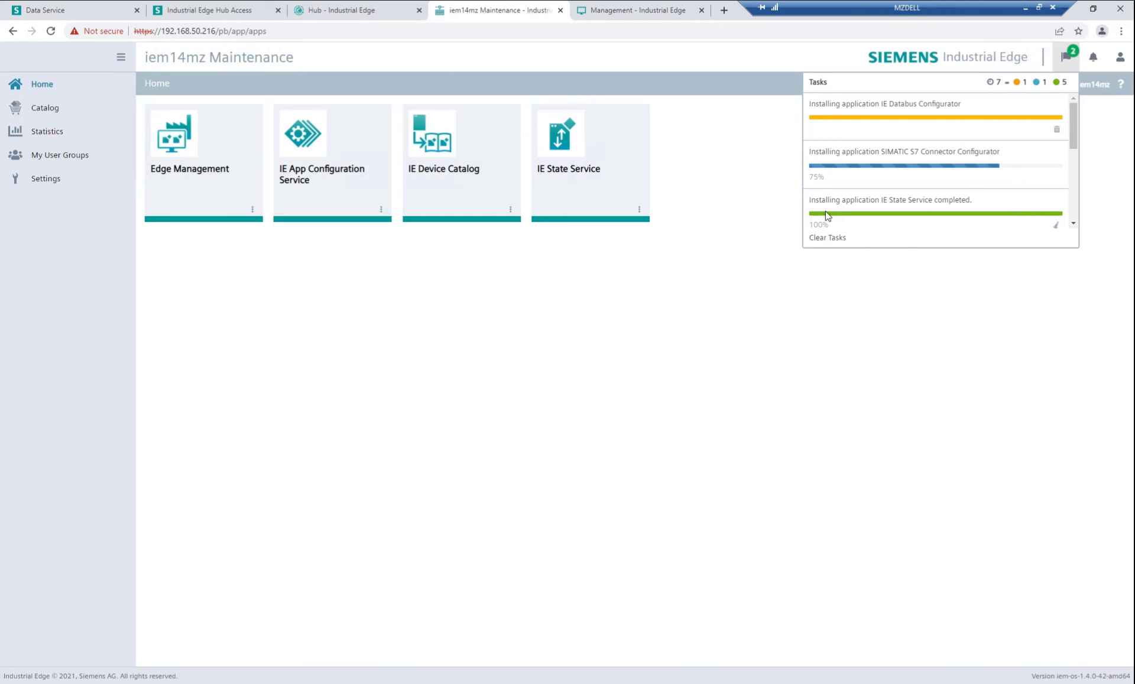
left_click(599, 18)
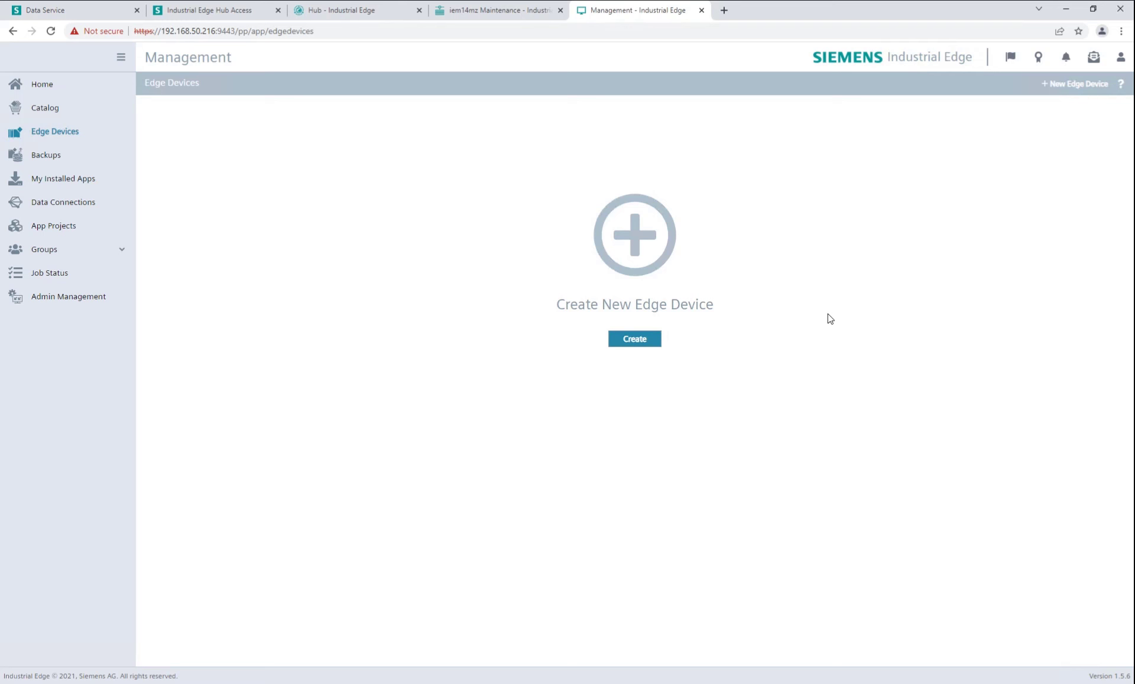
left_click(62, 107)
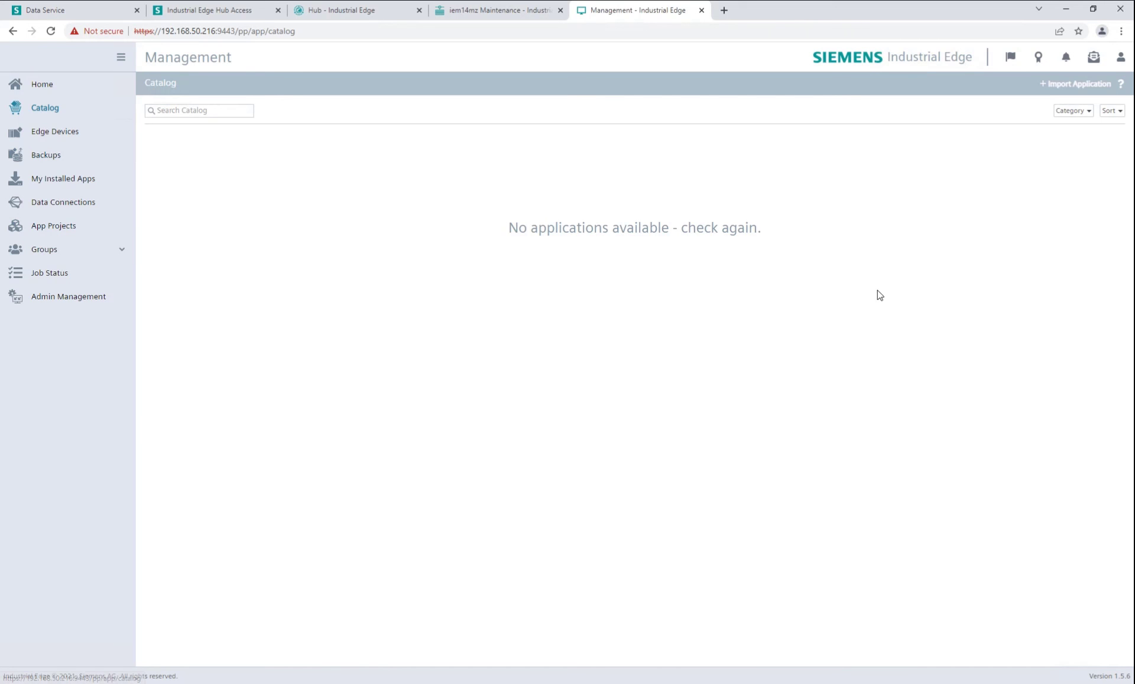